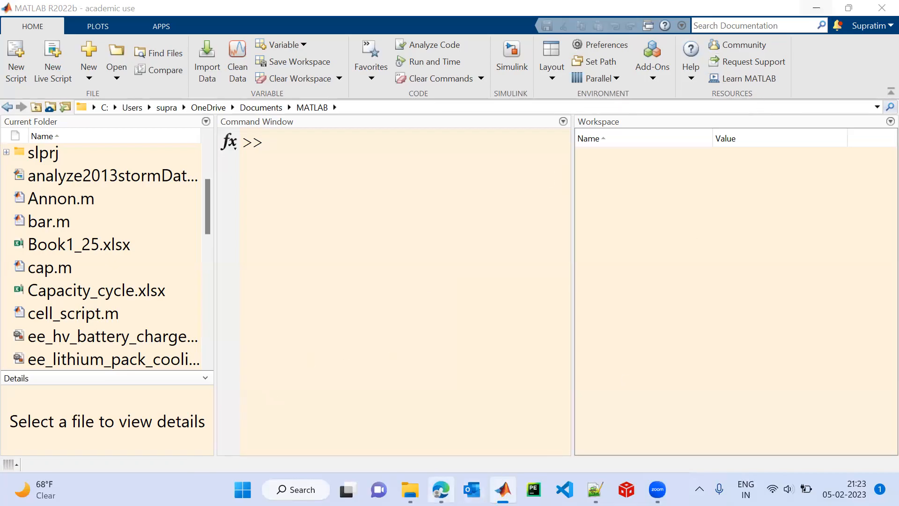
- Switch to the Edge browser and search the web for "qss toolbox download"
mouse_move(440, 489)
left_click(443, 427)
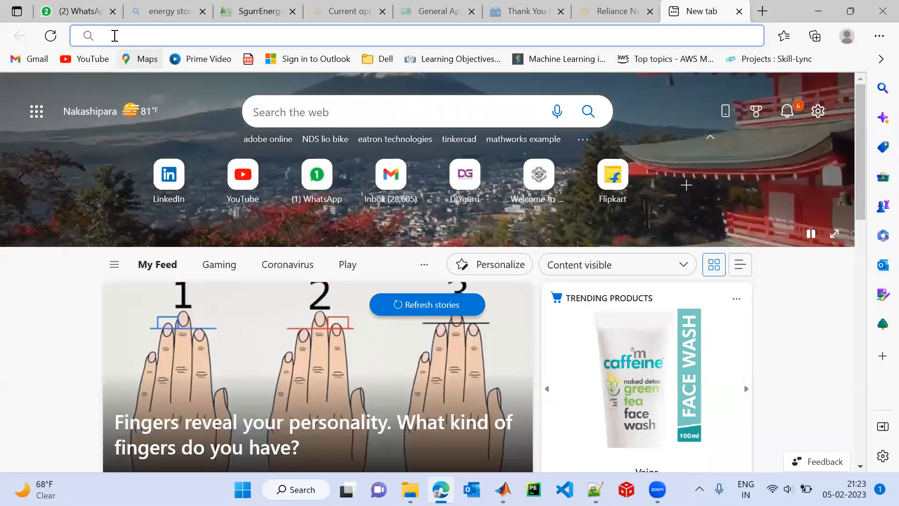
type("q")
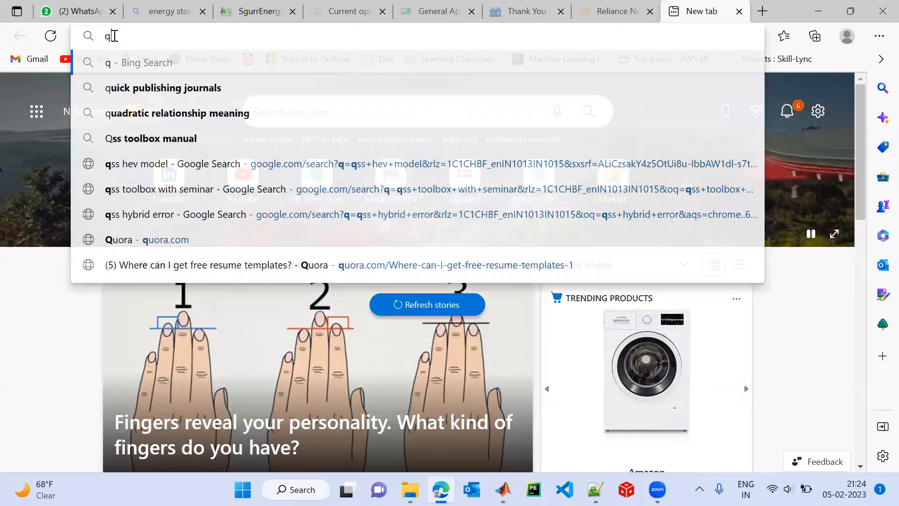
type("ss")
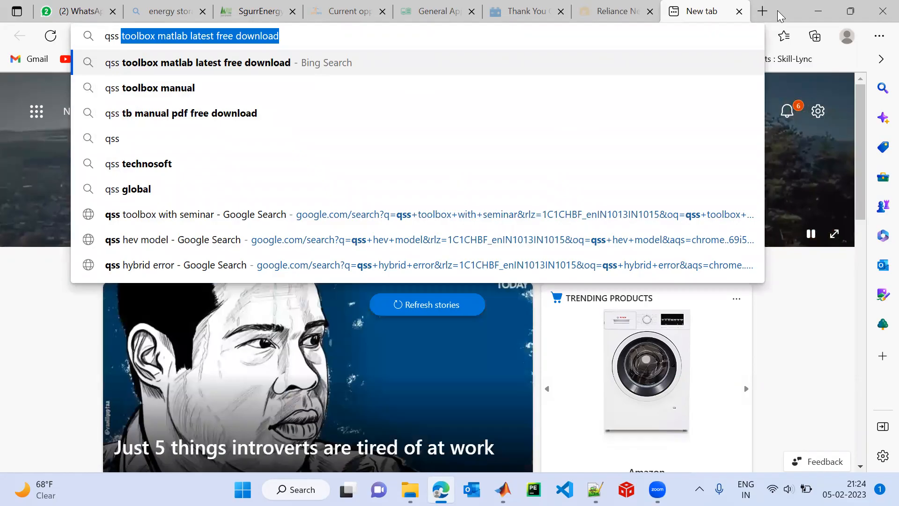
left_click(301, 29)
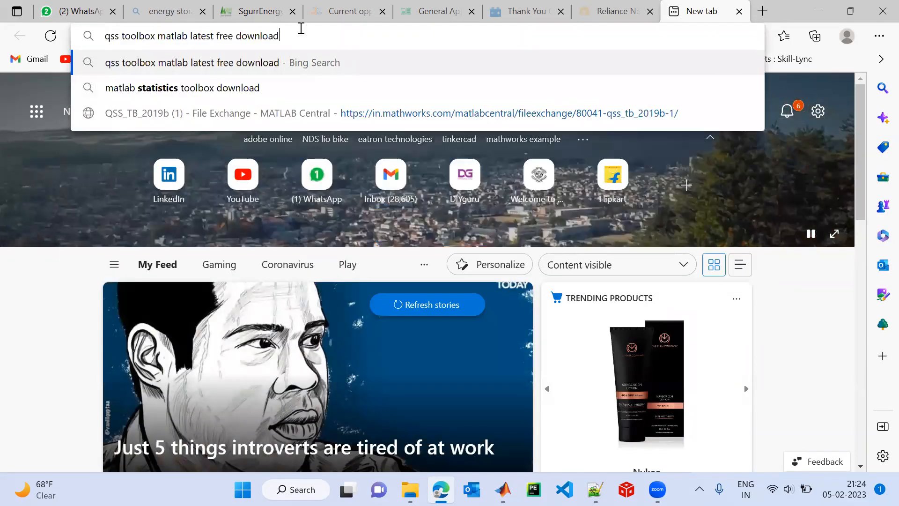
key("BackSpace")
key("BackSpace")
key("BackSpace")
key("BackSpace")
key("BackSpace")
key("BackSpace")
key("BackSpace")
key("BackSpace")
key("BackSpace")
key("BackSpace")
key("BackSpace")
key("BackSpace")
key("BackSpace")
key("BackSpace")
key("BackSpace")
key("BackSpace")
key("BackSpace")
key("BackSpace")
key("BackSpace")
key("BackSpace")
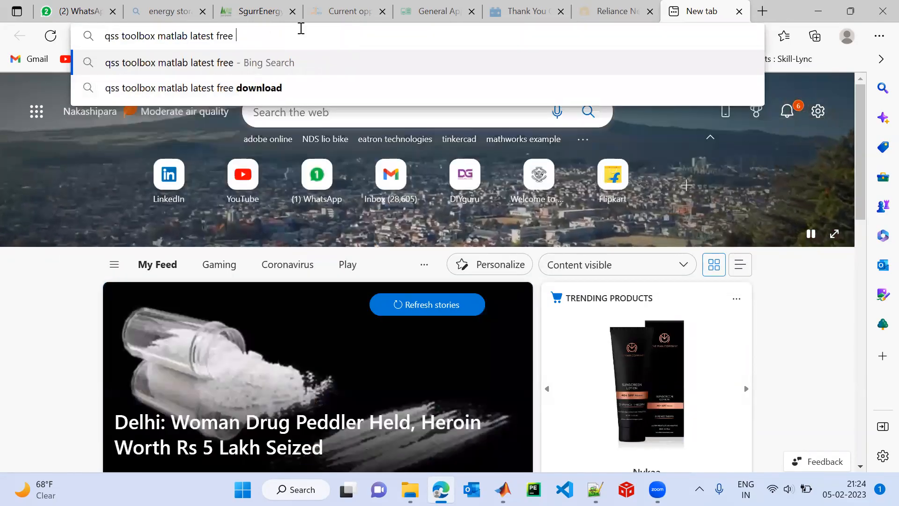
key("BackSpace")
key("BackSpace")
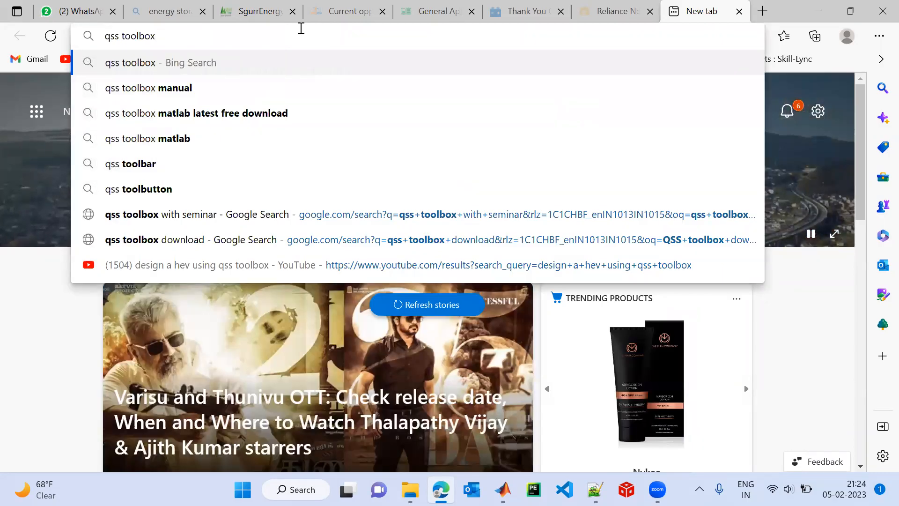
type("download")
key("Return")
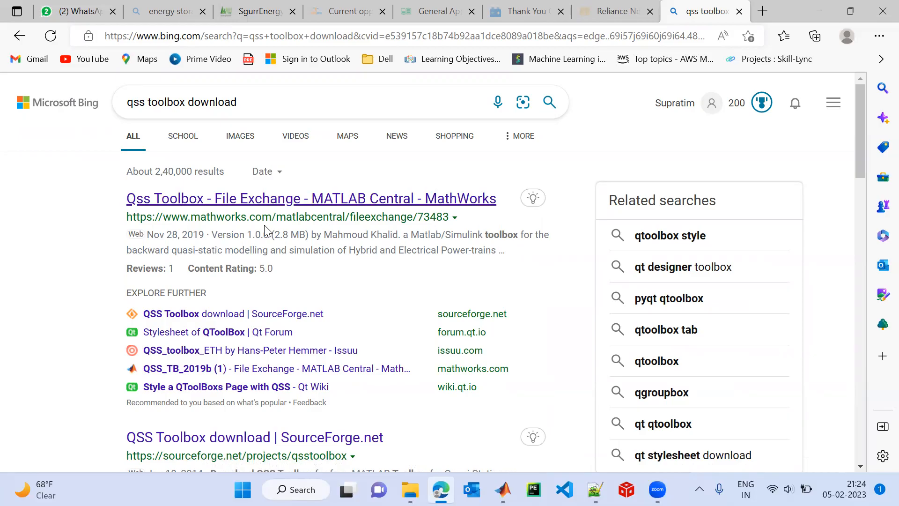
- Look through the search results and open the Downloads page of the Institute for Dynamic Systems and Control
scroll(368, 245, "down", 3)
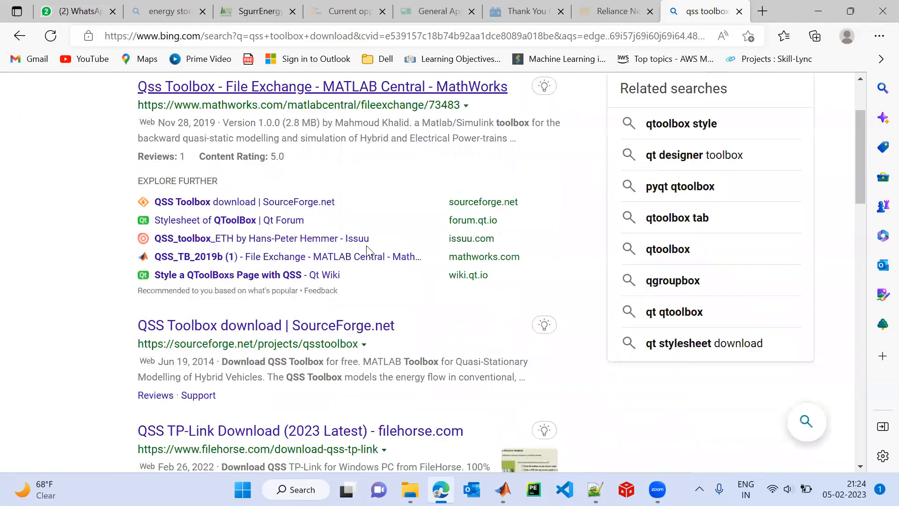
scroll(368, 248, "down", 10)
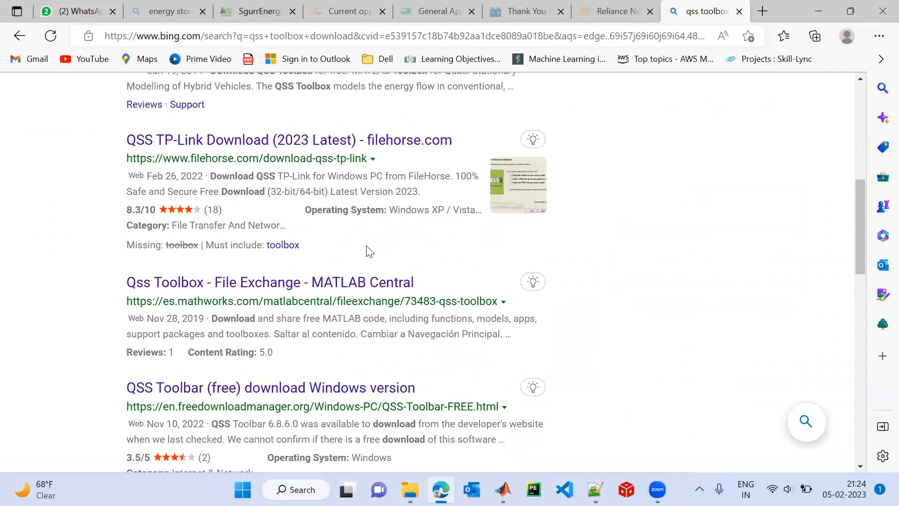
scroll(368, 247, "down", 8)
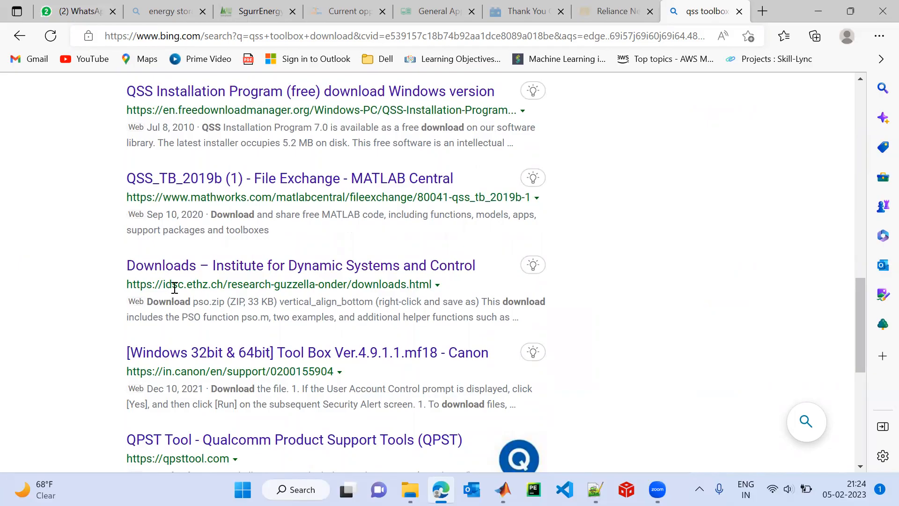
left_click(189, 265)
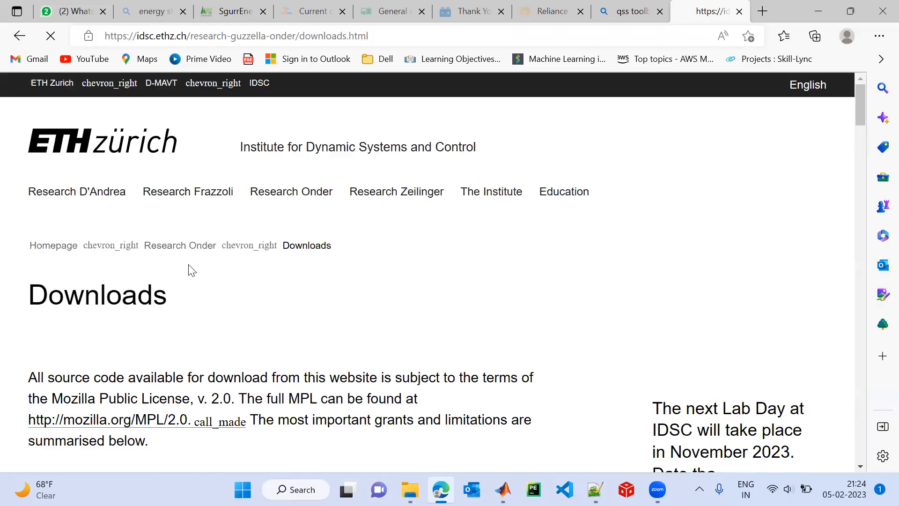
- Start the Toolbox ZIP download from the page's QSS-Toolbox section and cancel it while it is in progress
scroll(189, 266, "down", 3)
scroll(190, 266, "down", 13)
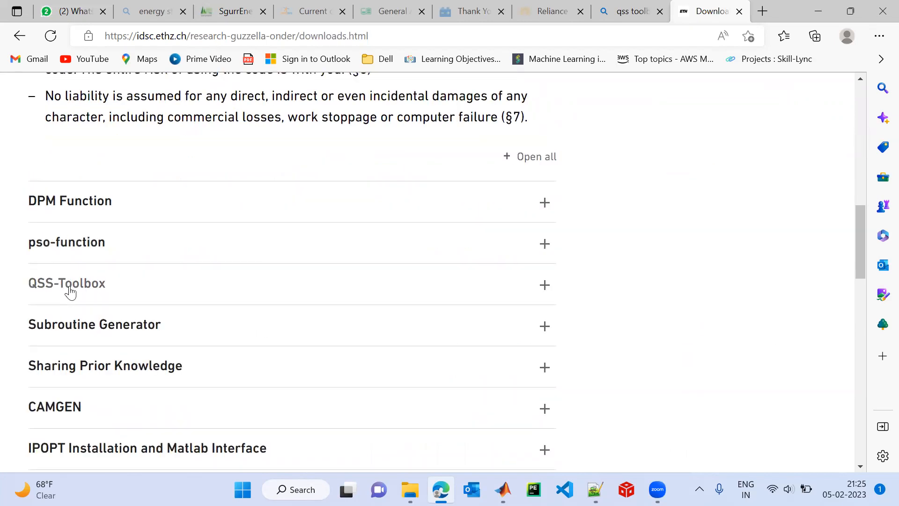
left_click(548, 288)
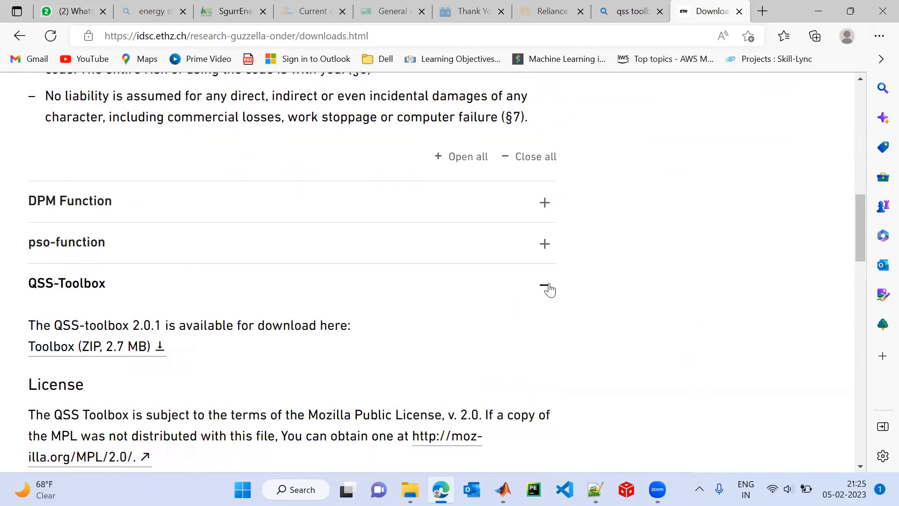
left_click(155, 355)
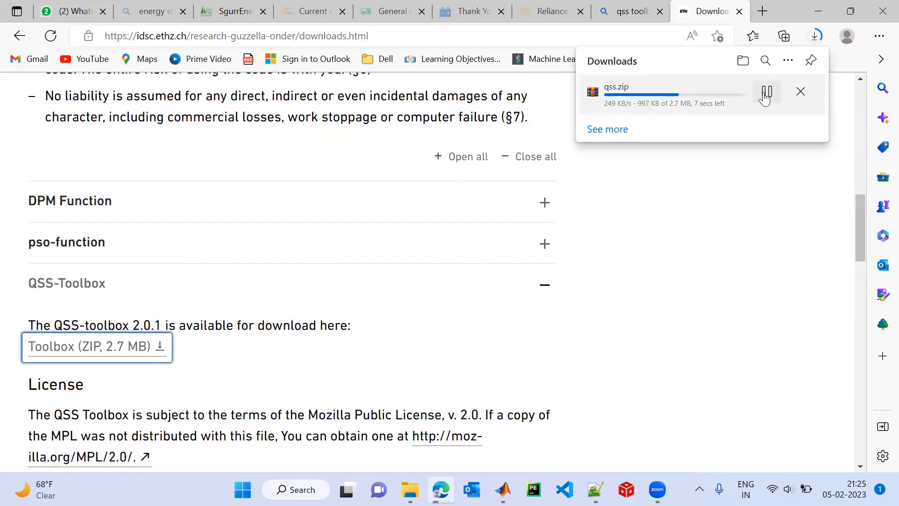
left_click(765, 95)
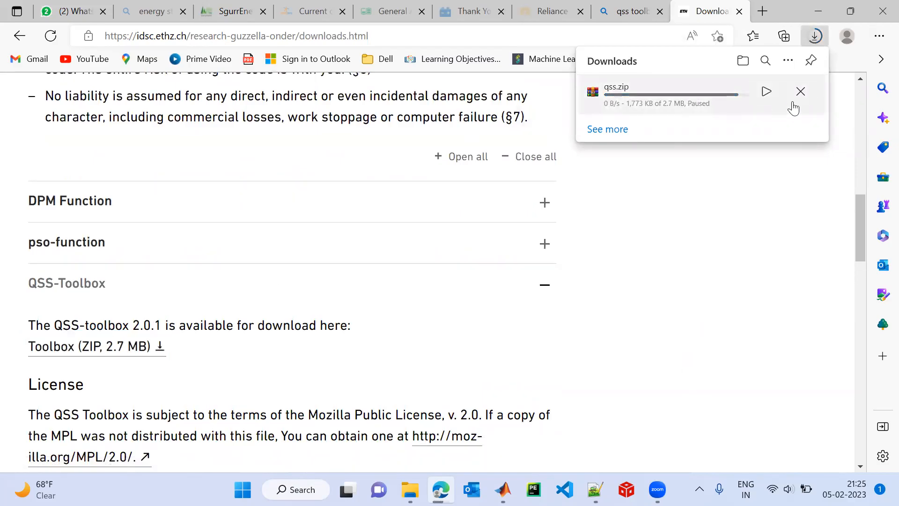
left_click(800, 101)
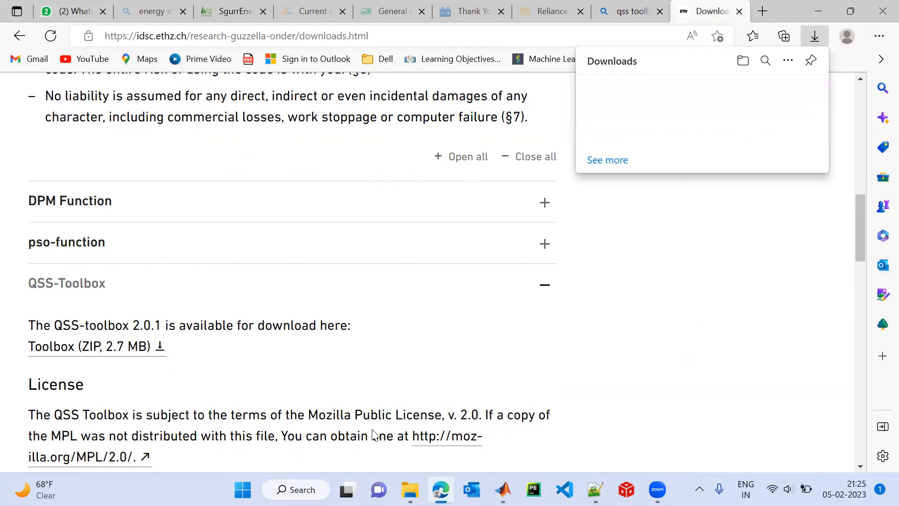
- Switch to File Explorer and open the Softwares folder on the DATA (D:) drive
mouse_move(411, 490)
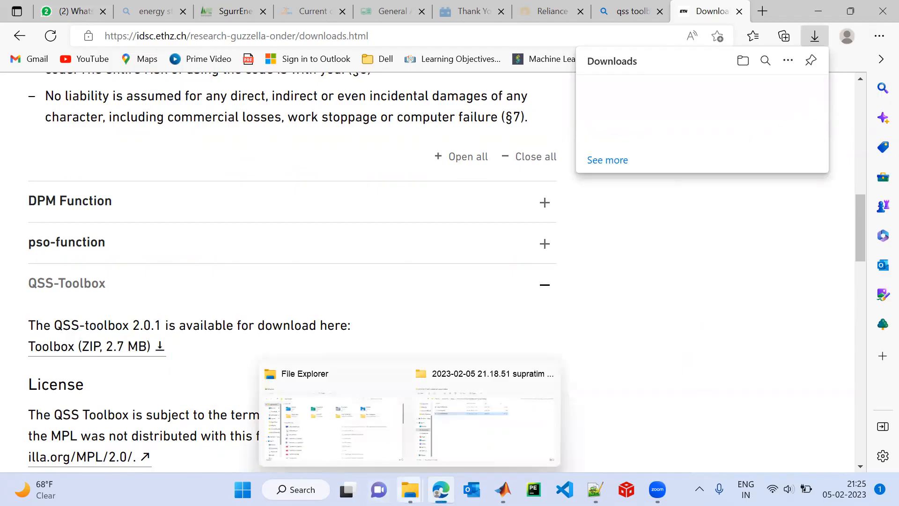
left_click(338, 429)
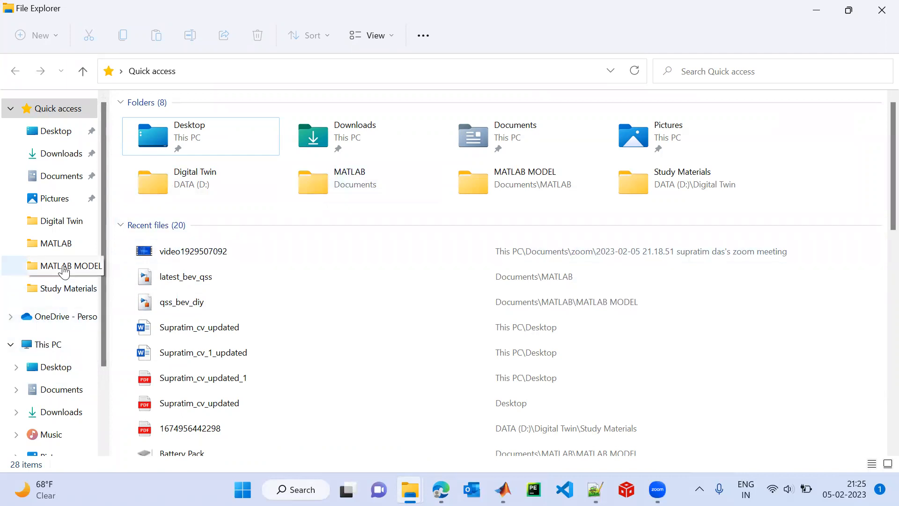
scroll(64, 271, "down", 3)
left_click(48, 407)
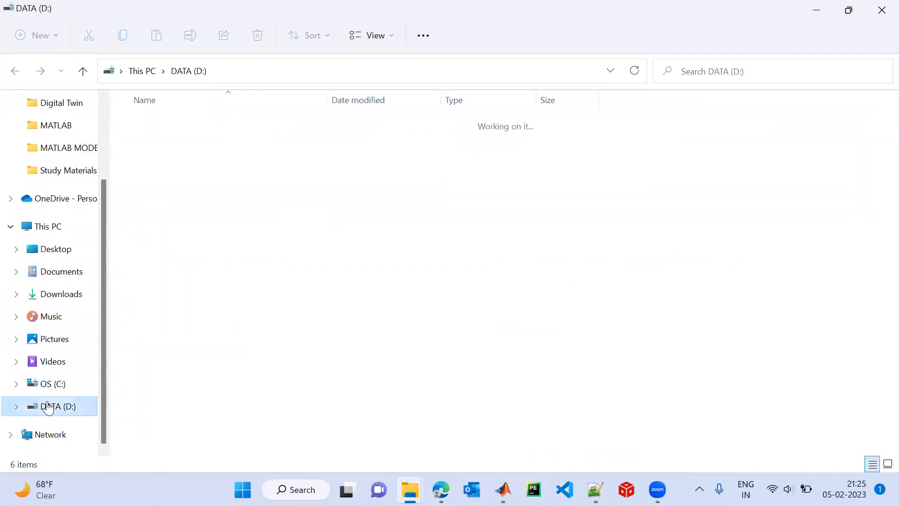
double_click(161, 216)
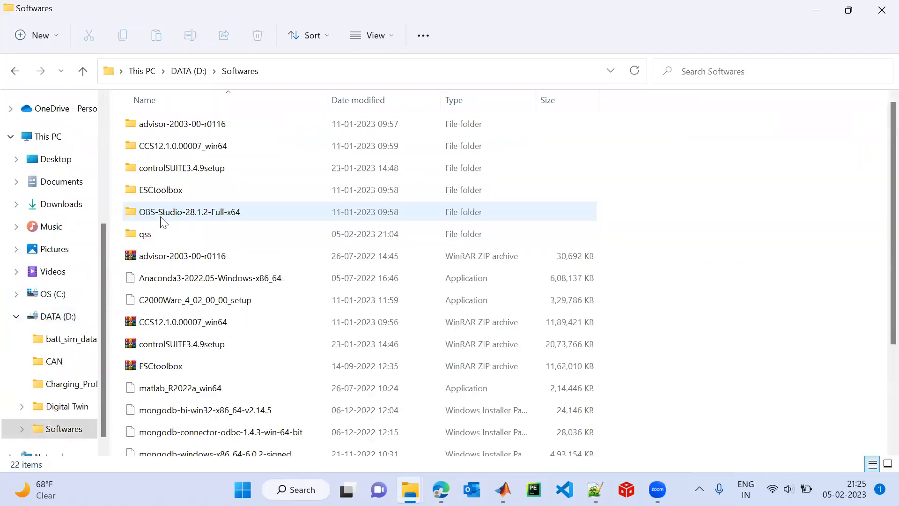
- Permanently delete the existing qss folder from the Softwares folder
scroll(162, 220, "down", 3)
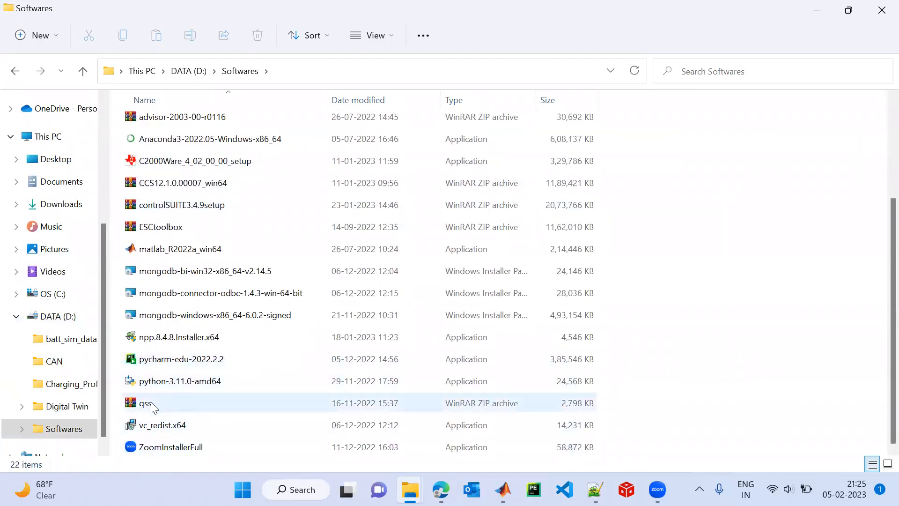
scroll(153, 407, "up", 3)
left_click(138, 237)
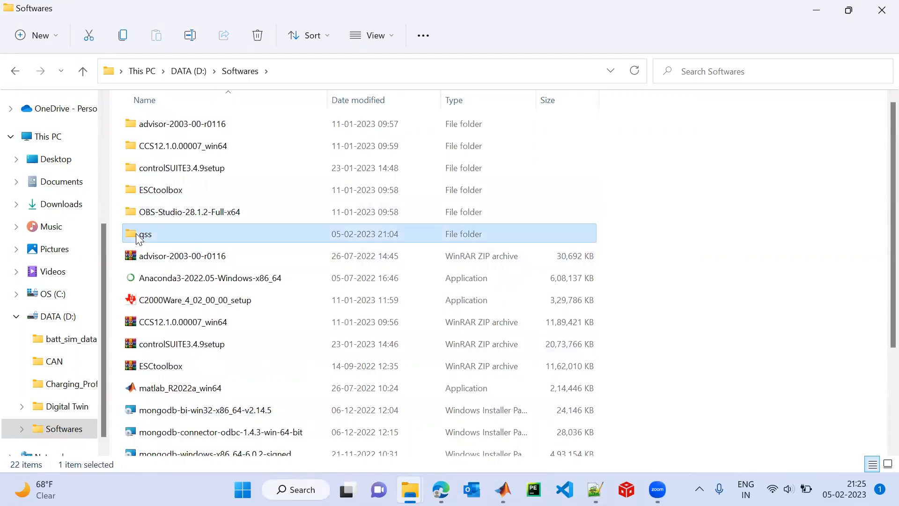
key("shift+Delete")
key("Return")
- Extract the qss ZIP archive with WinRAR into its own qss folder inside Softwares
scroll(136, 234, "down", 3)
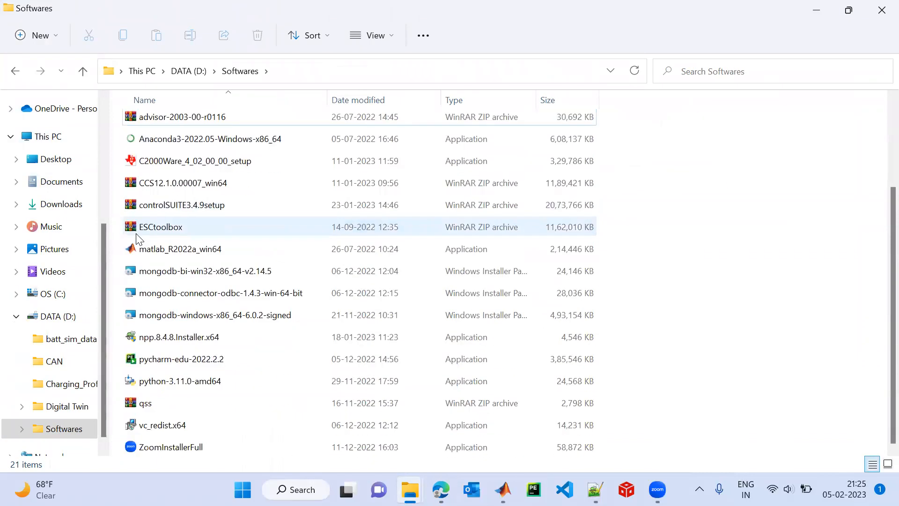
right_click(144, 409)
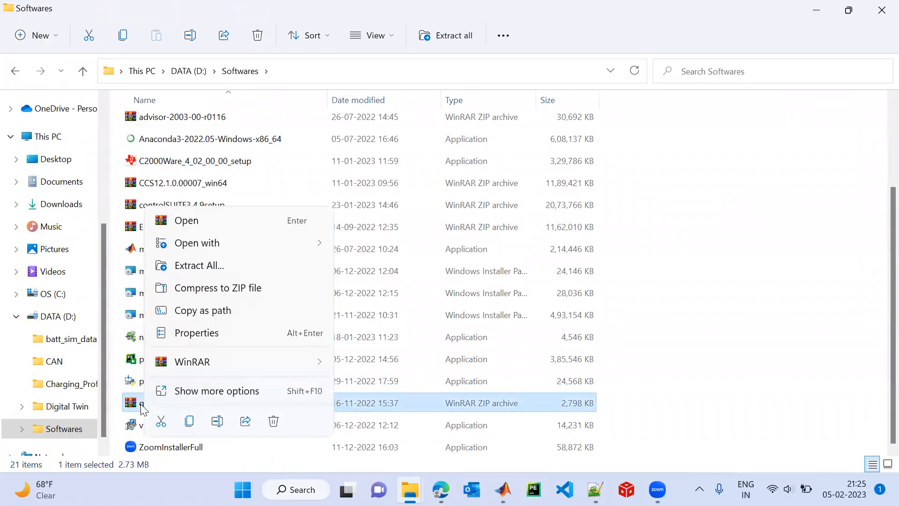
mouse_move(284, 368)
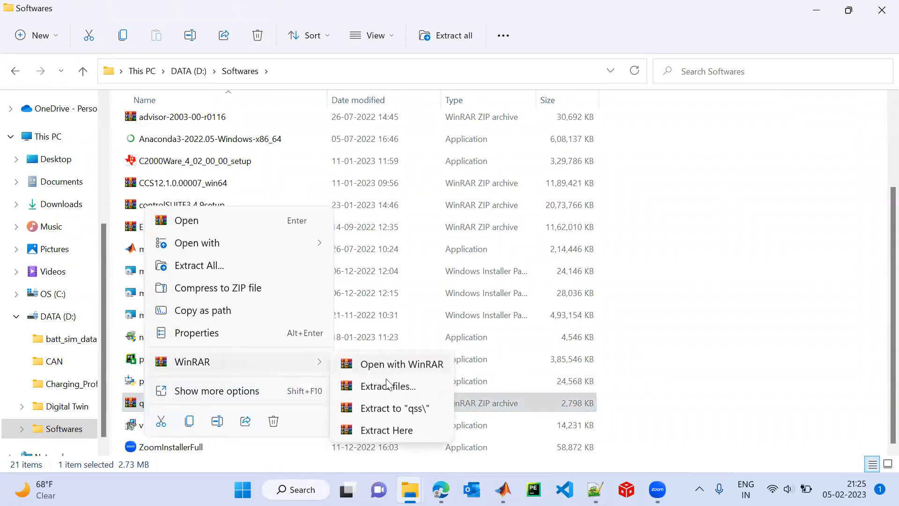
left_click(400, 409)
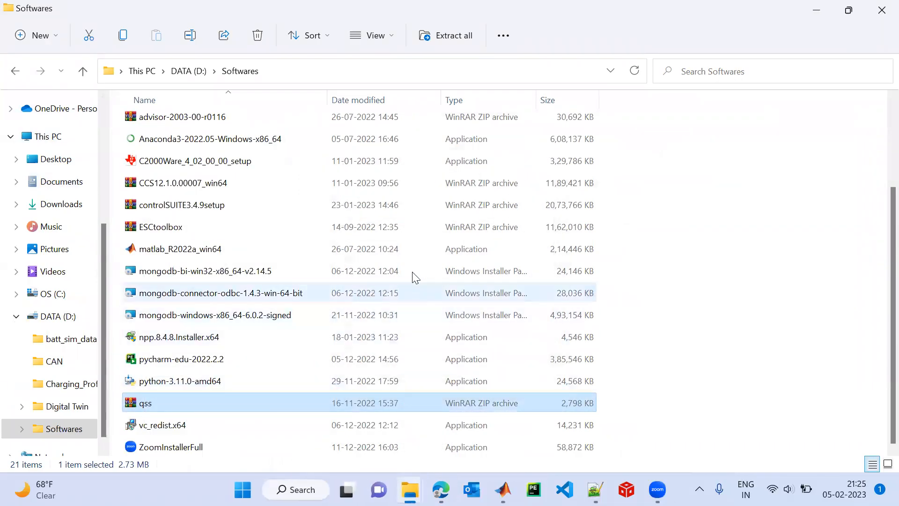
- Check the contents of the extracted qss folder and return to the Softwares folder
scroll(440, 264, "up", 1)
scroll(441, 265, "up", 2)
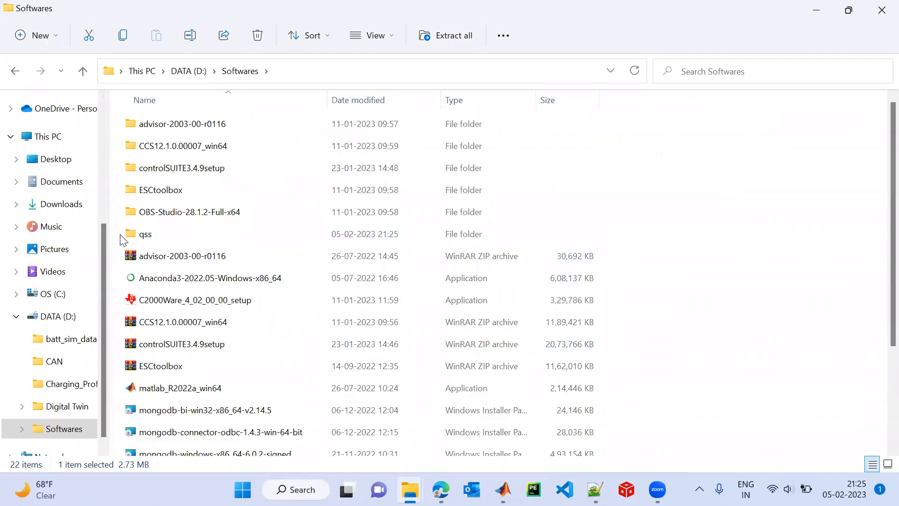
double_click(156, 238)
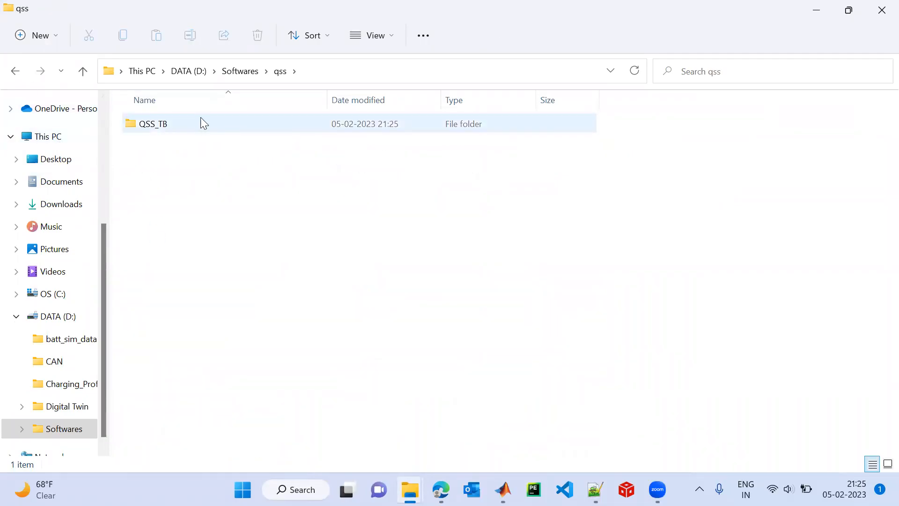
left_click(14, 71)
- Switch to MATLAB and open the folder chooser for adding a folder with subfolders to the search path
mouse_move(504, 489)
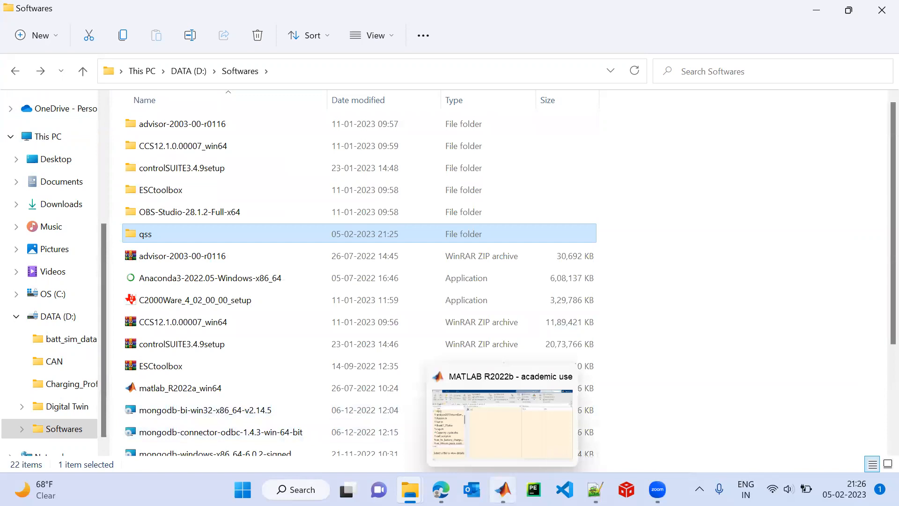
left_click(500, 442)
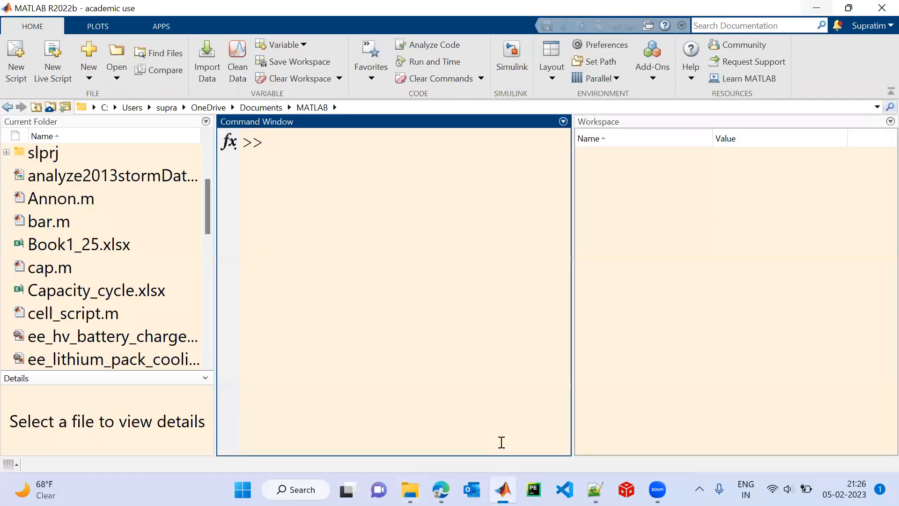
left_click(606, 60)
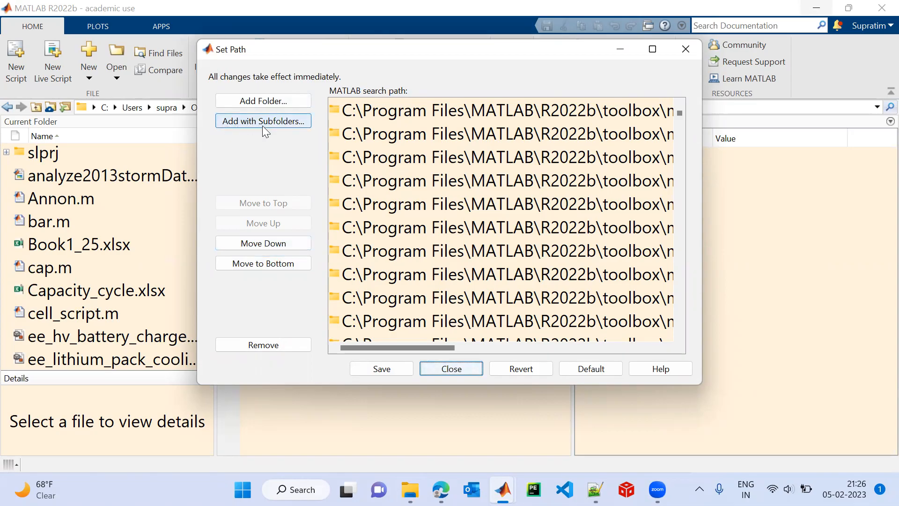
left_click(274, 122)
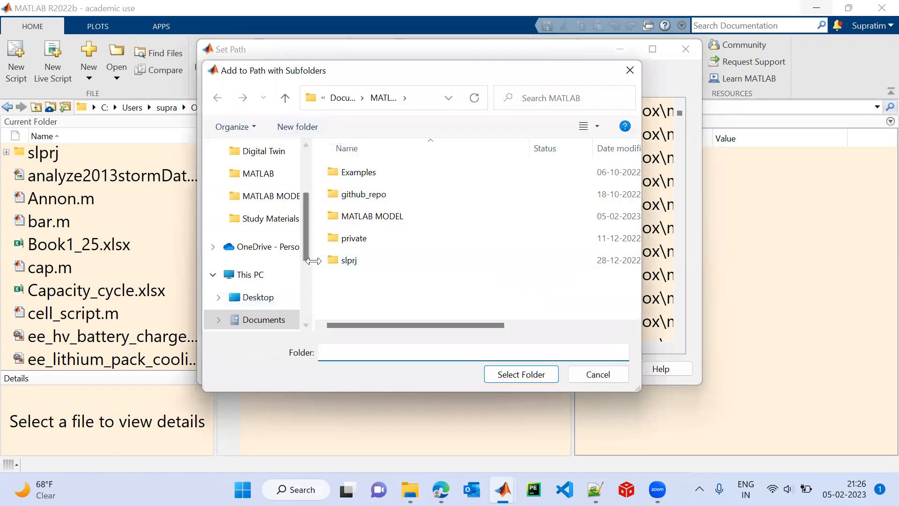
- Add the D:\Softwares\qss\QSS_TB folder with its subfolders to the search path, then save the path and close the dialog
left_click_drag(308, 247, 303, 306)
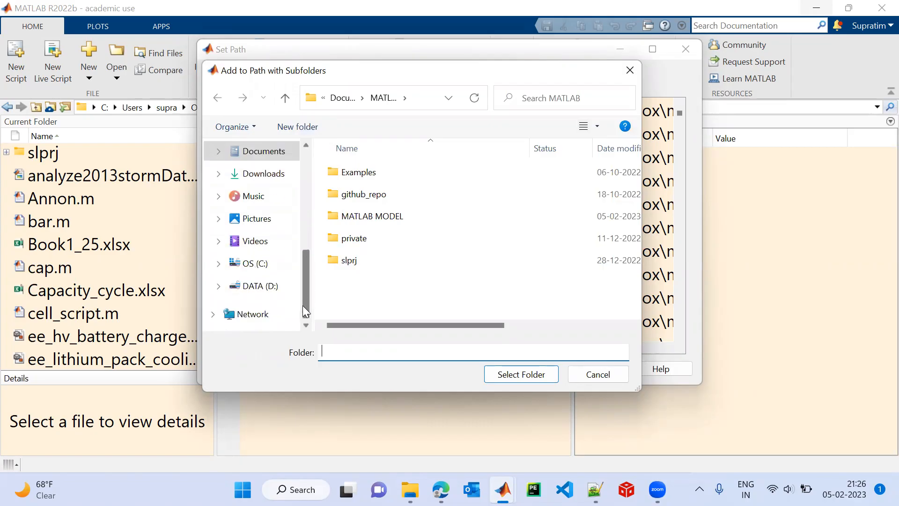
left_click(261, 293)
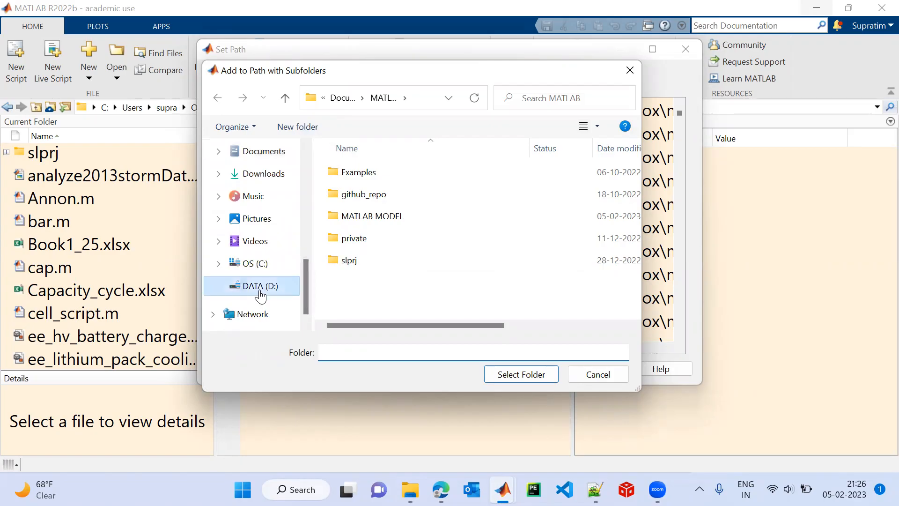
double_click(361, 265)
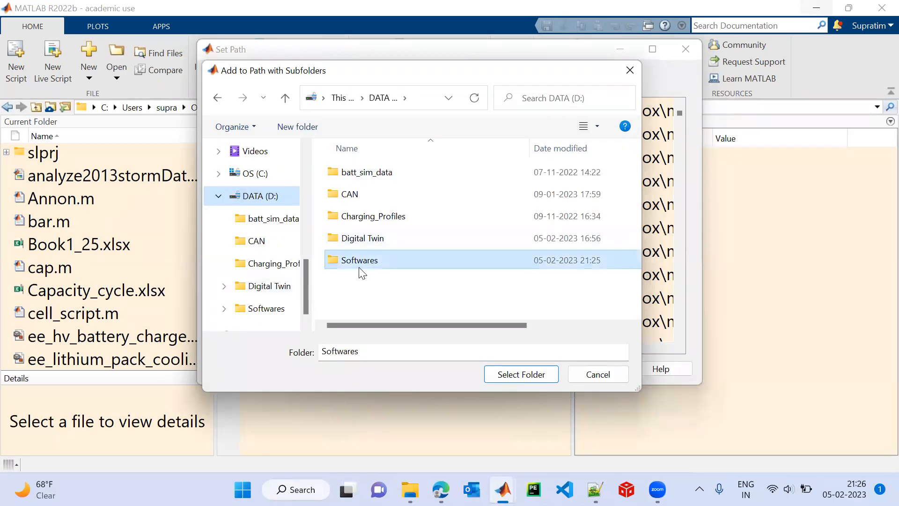
double_click(354, 283)
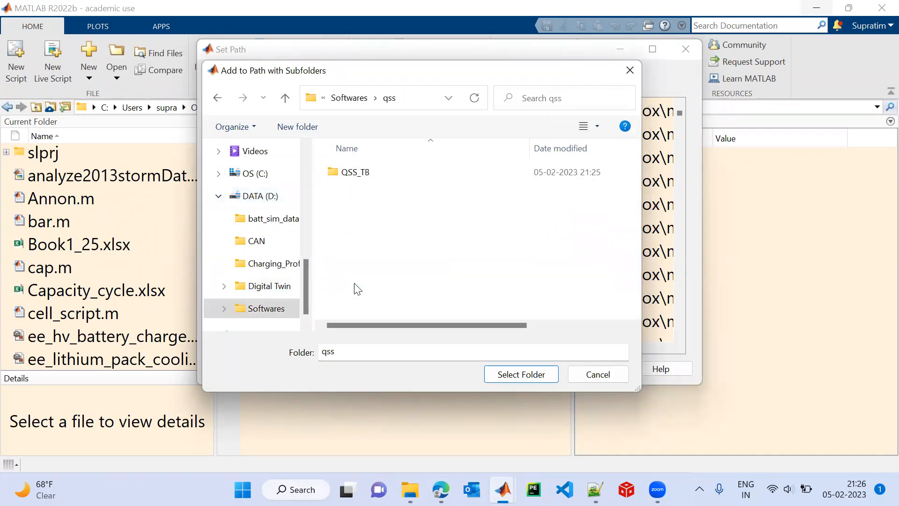
left_click(359, 174)
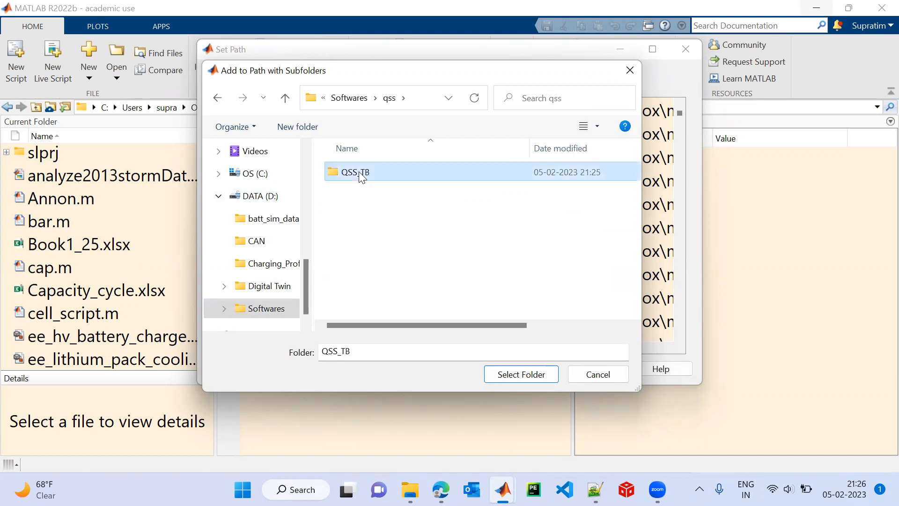
left_click(529, 376)
scroll(543, 169, "up", 4)
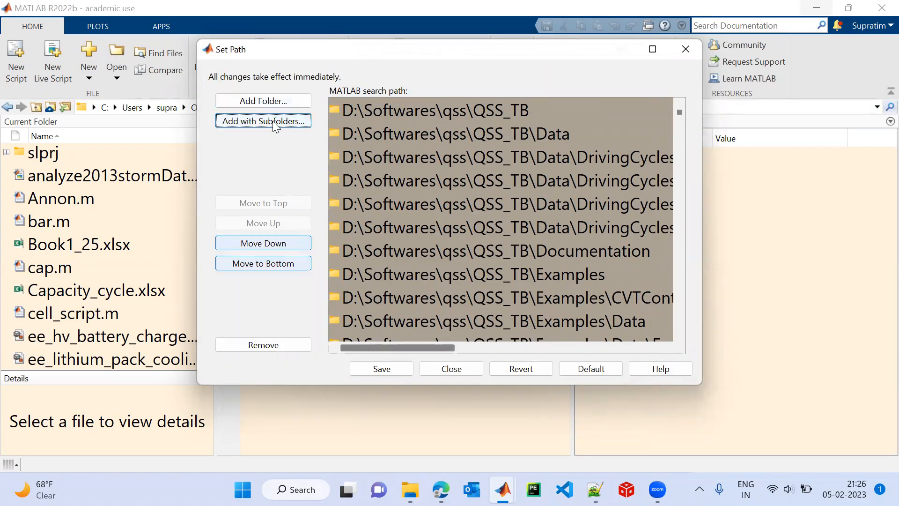
left_click(381, 368)
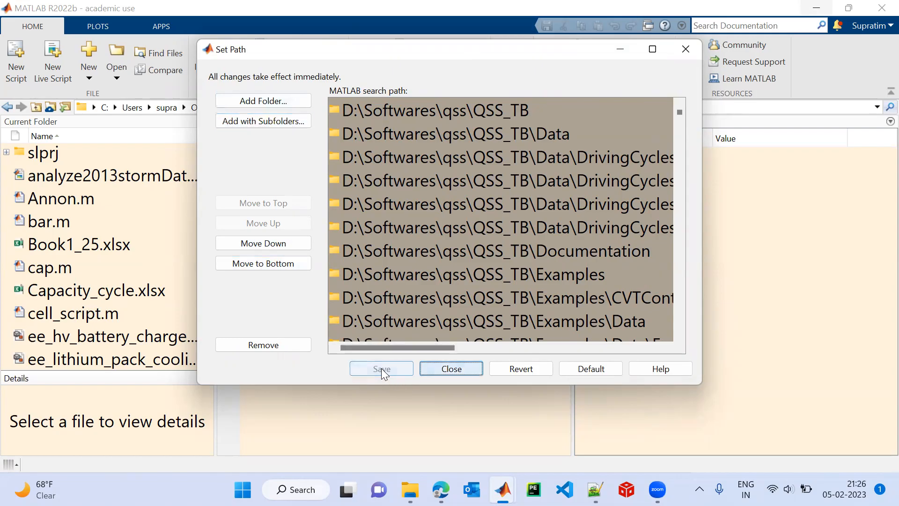
left_click(451, 368)
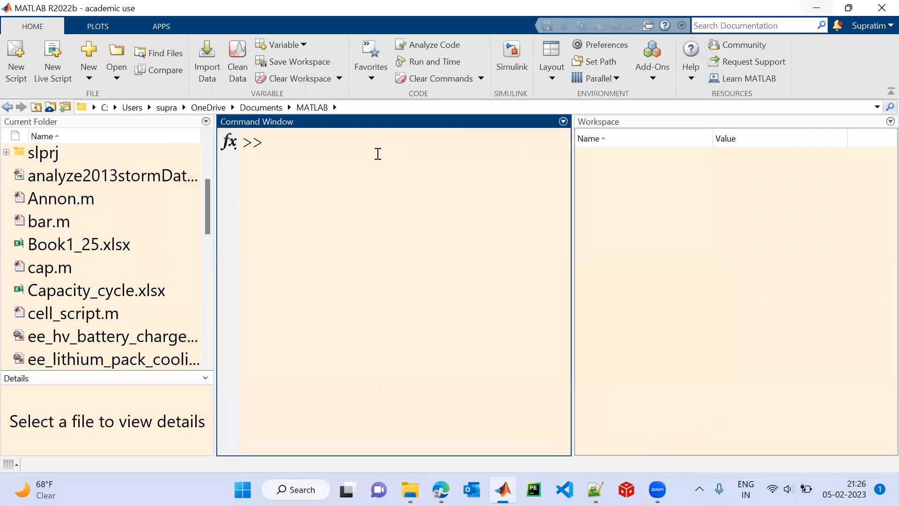
- Open the QSS library with the command qss_tb_library, maximize its window and fit the library blocks to the view
type("qss_tb_libra")
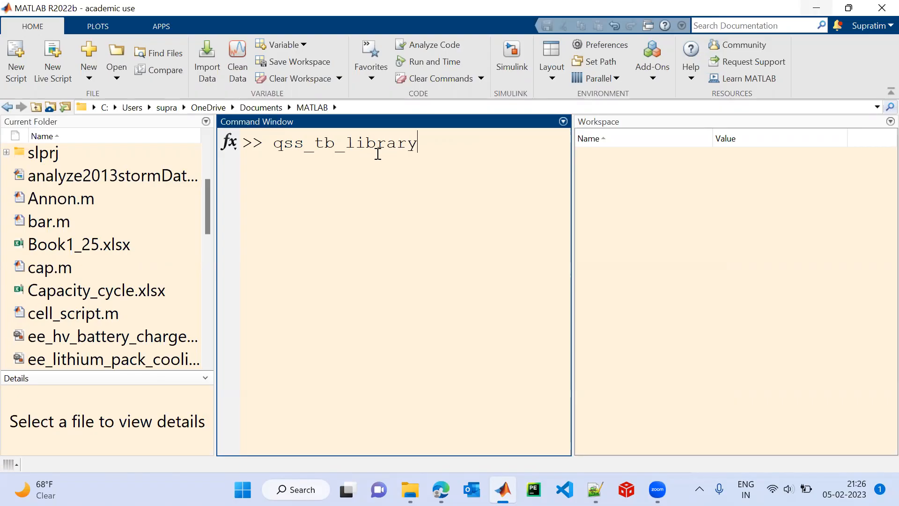
type("ry")
key("Return")
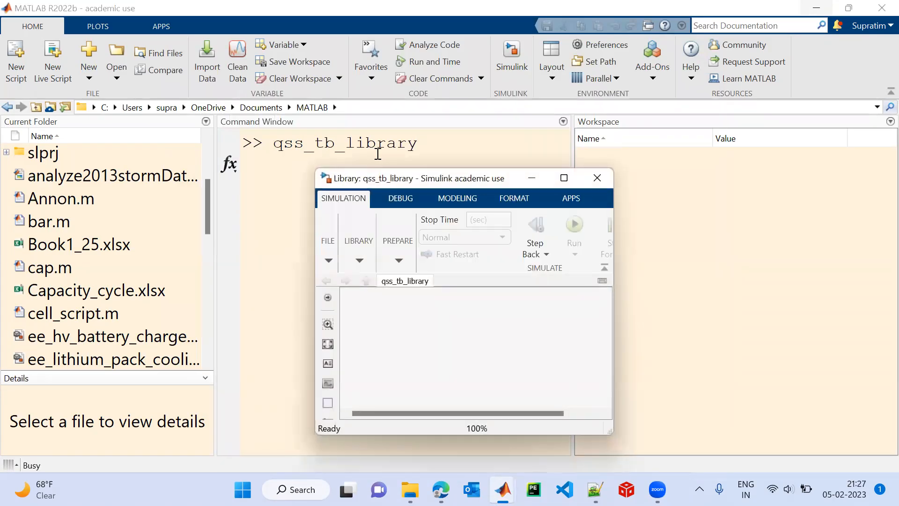
left_click(564, 178)
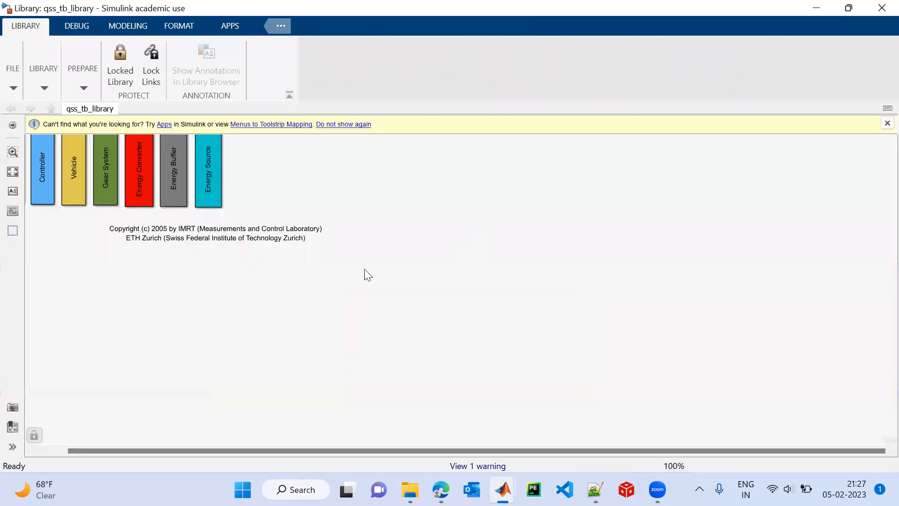
left_click(887, 122)
key("space")
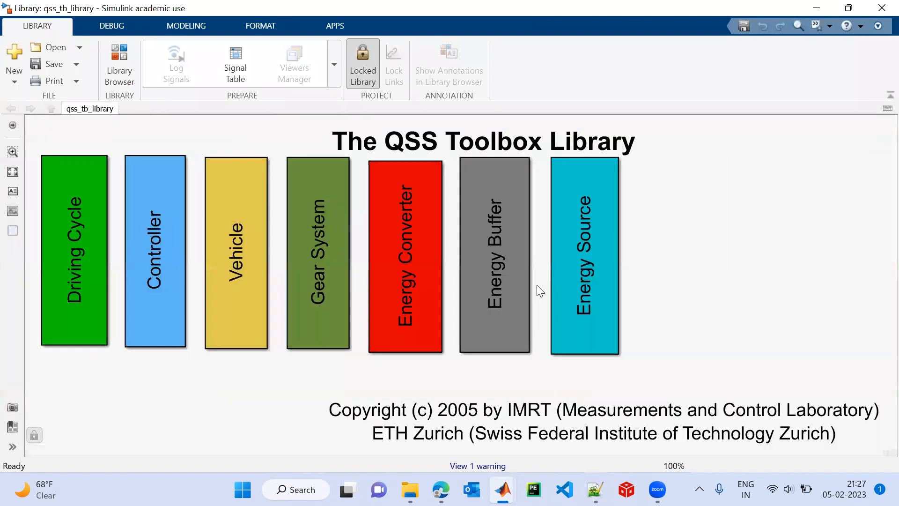
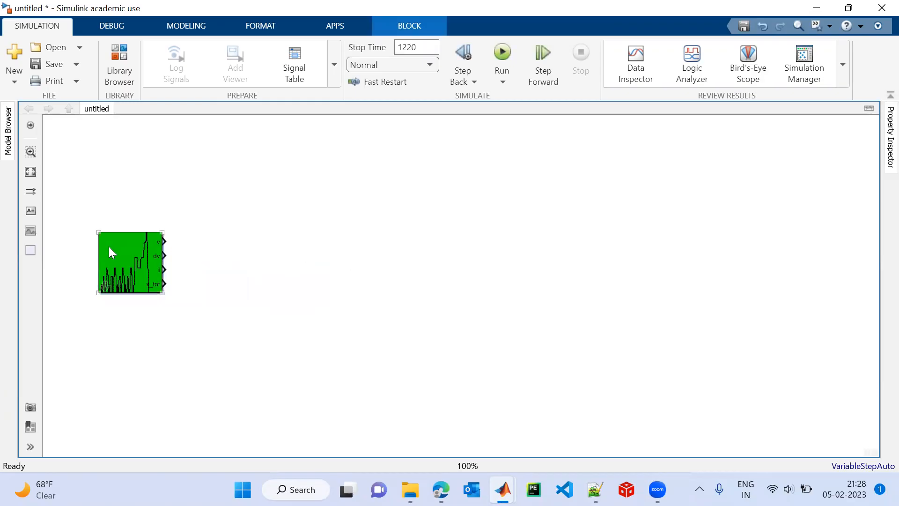
- Review the Driving Cycle block's parameters and choose the Europe: NEDC cycle
double_click(138, 272)
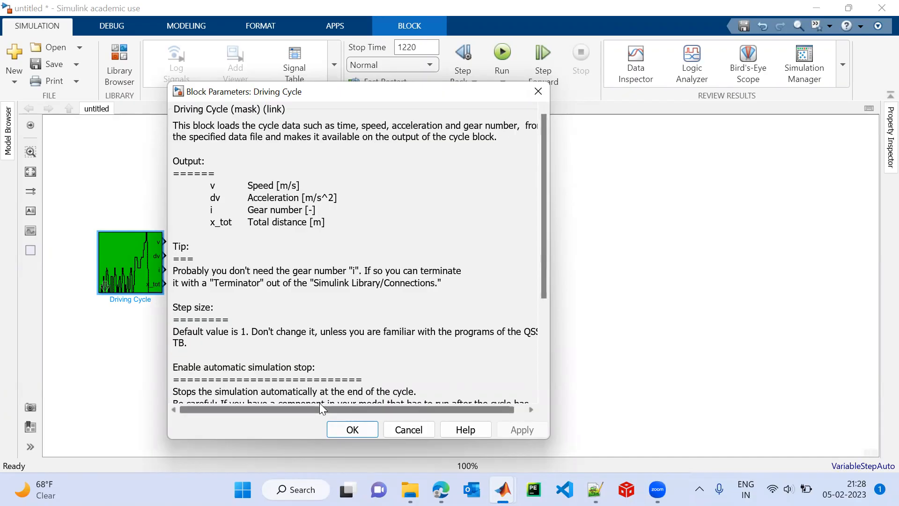
left_click_drag(345, 406, 304, 404)
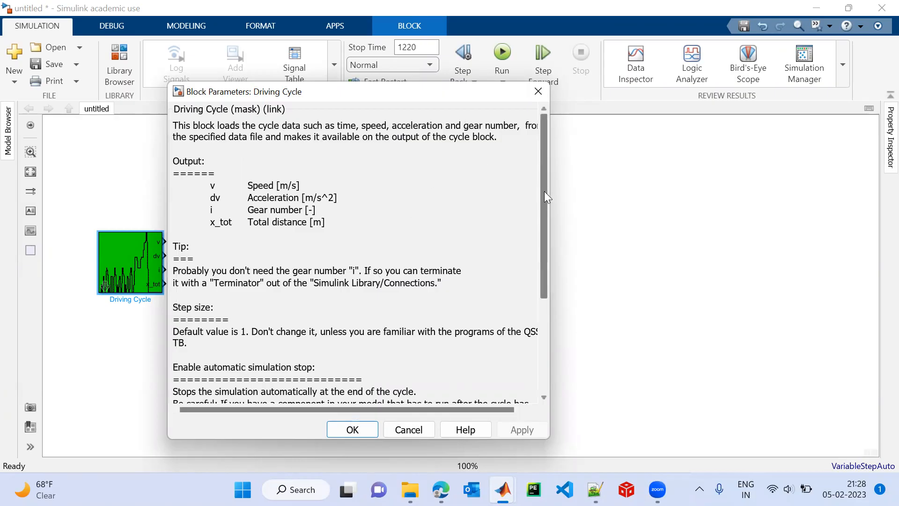
left_click_drag(543, 191, 540, 307)
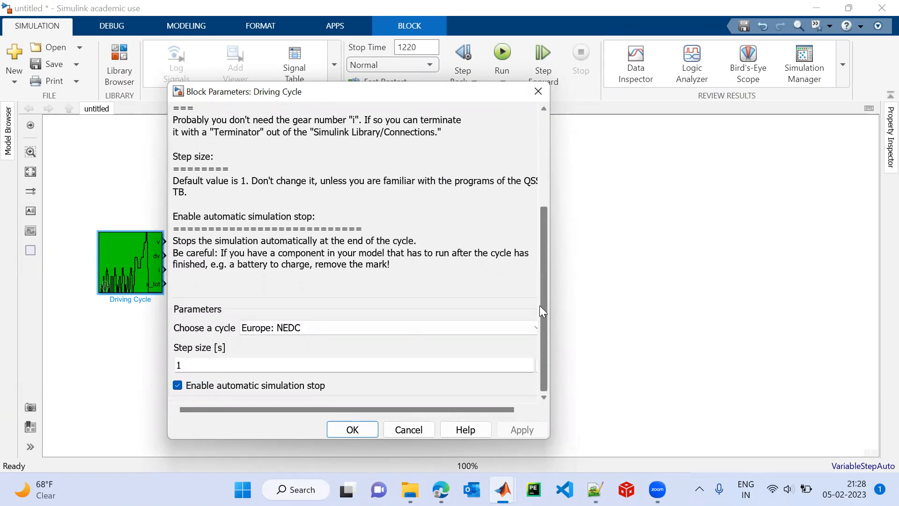
left_click(392, 326)
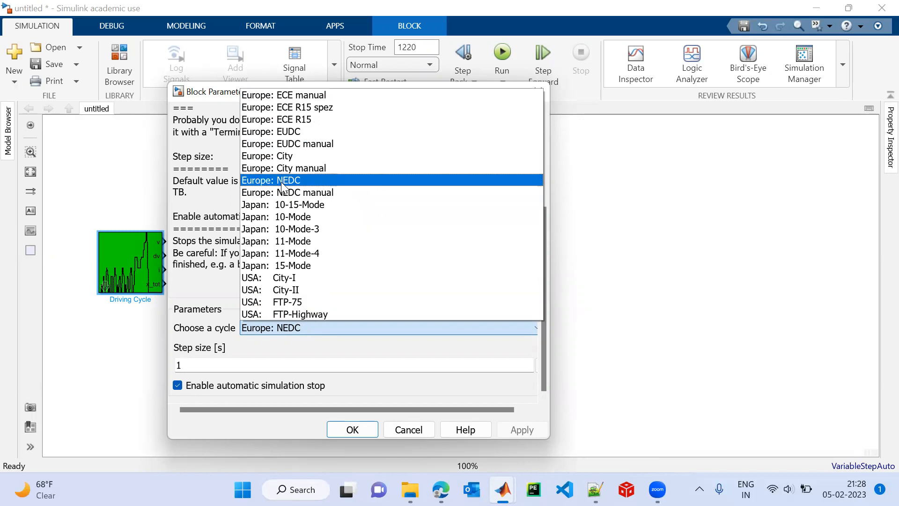
left_click(297, 183)
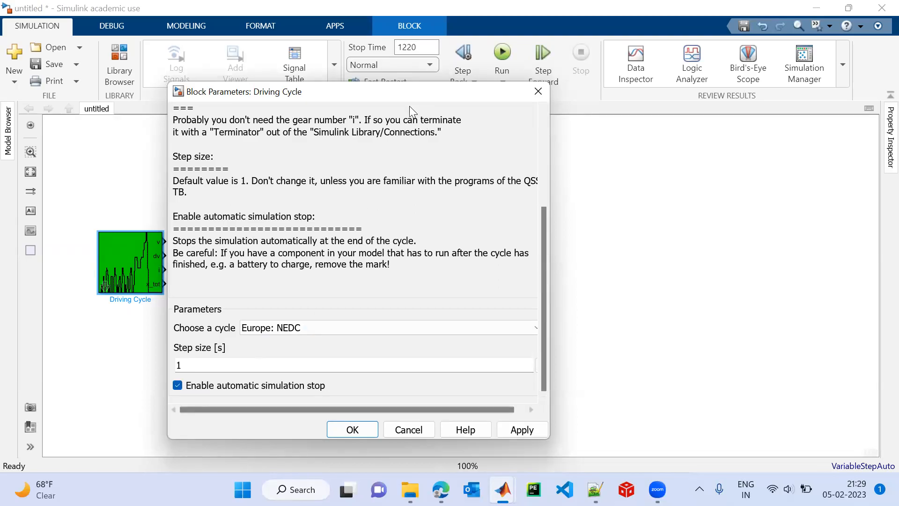
left_click(141, 253)
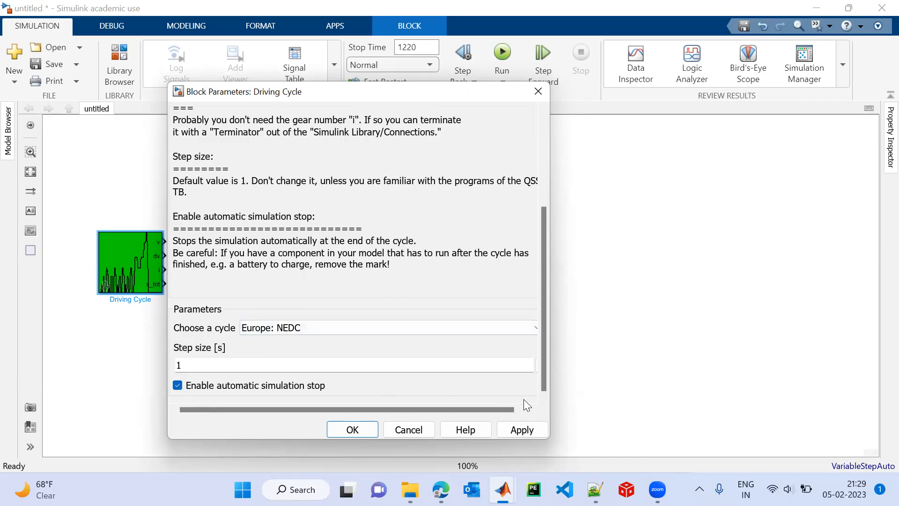
left_click(359, 426)
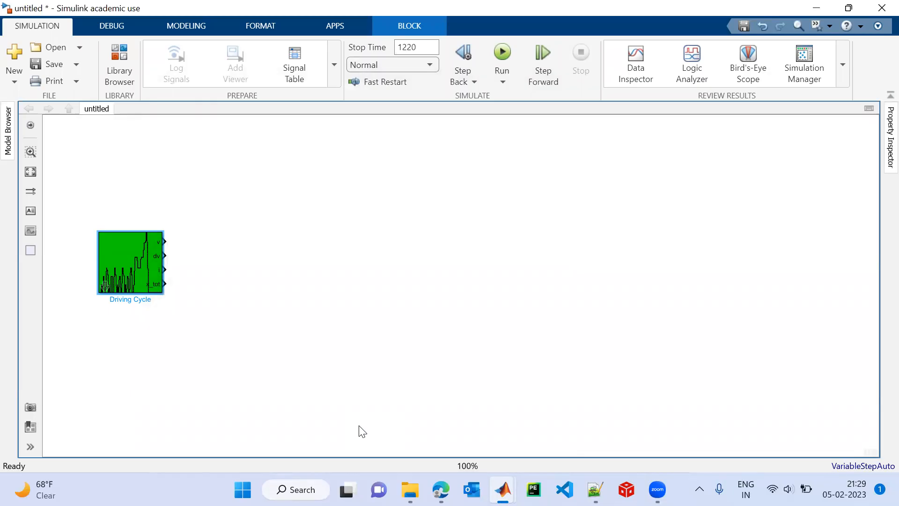
- Switch to the QSS library window, return to its top level and open the Vehicle section
mouse_move(503, 489)
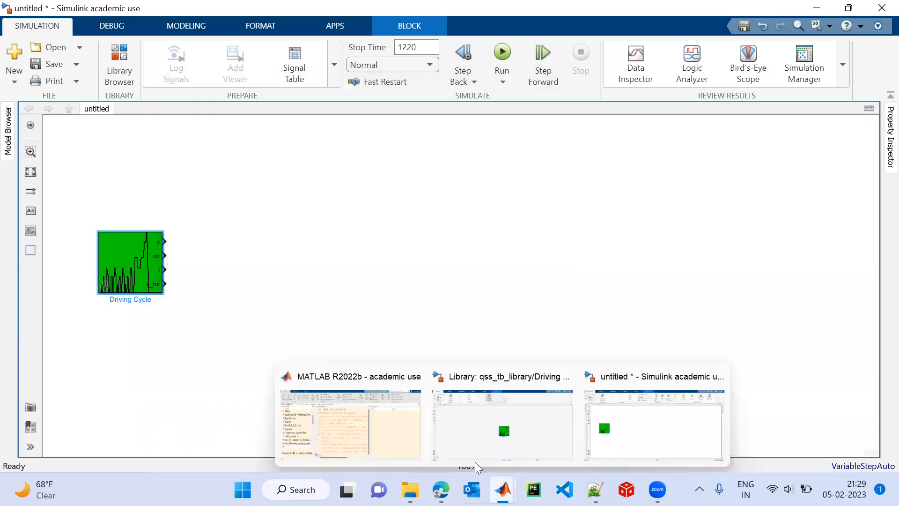
left_click(497, 429)
left_click(11, 108)
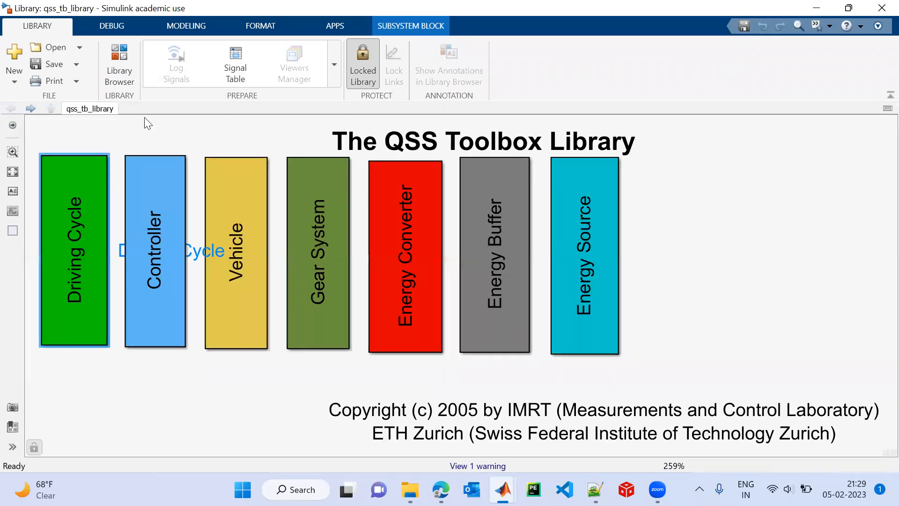
left_click(242, 275)
double_click(242, 272)
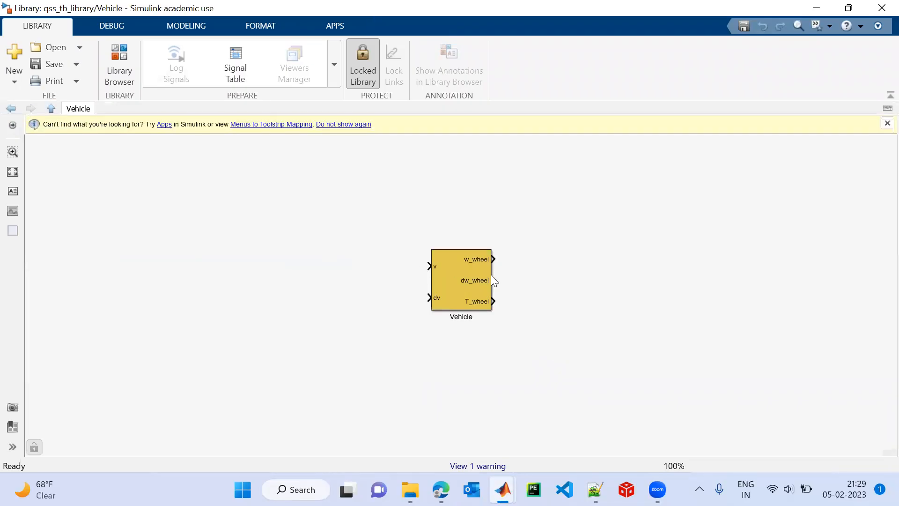
- Copy the Vehicle block into the untitled model, place it beside the Driving Cycle block and view its parameters
left_click(438, 283)
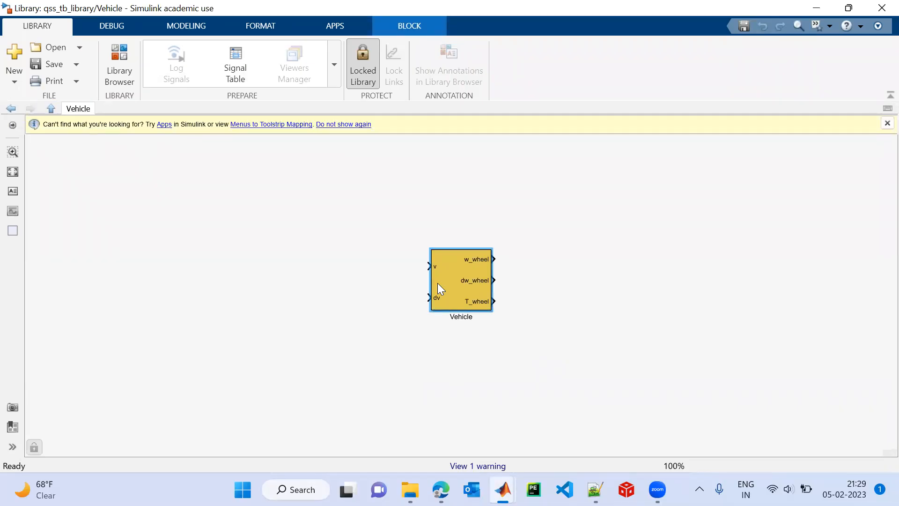
mouse_move(503, 490)
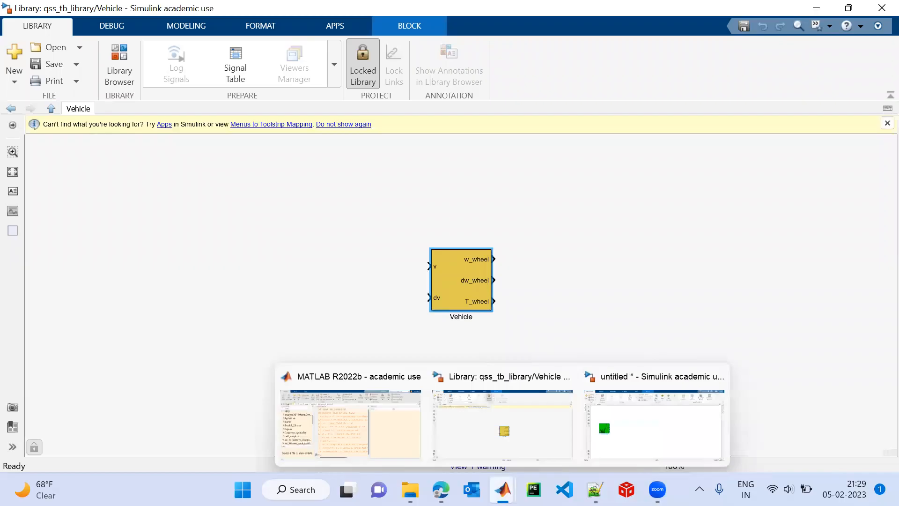
left_click(632, 440)
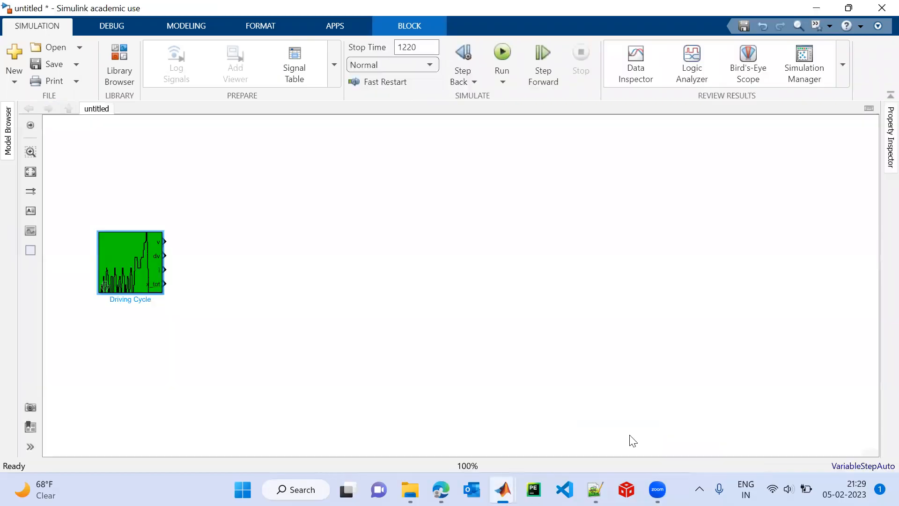
key("ctrl+v")
left_click_drag(237, 320, 225, 275)
double_click(225, 275)
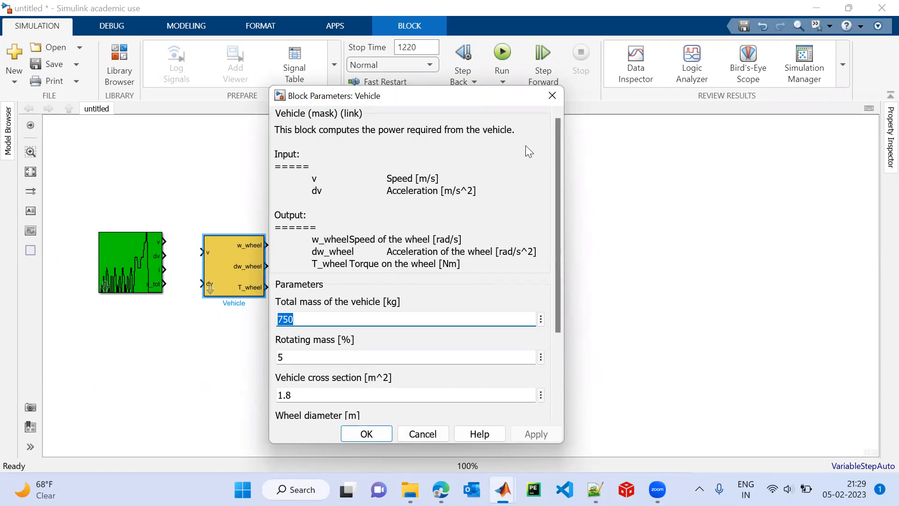
left_click(553, 96)
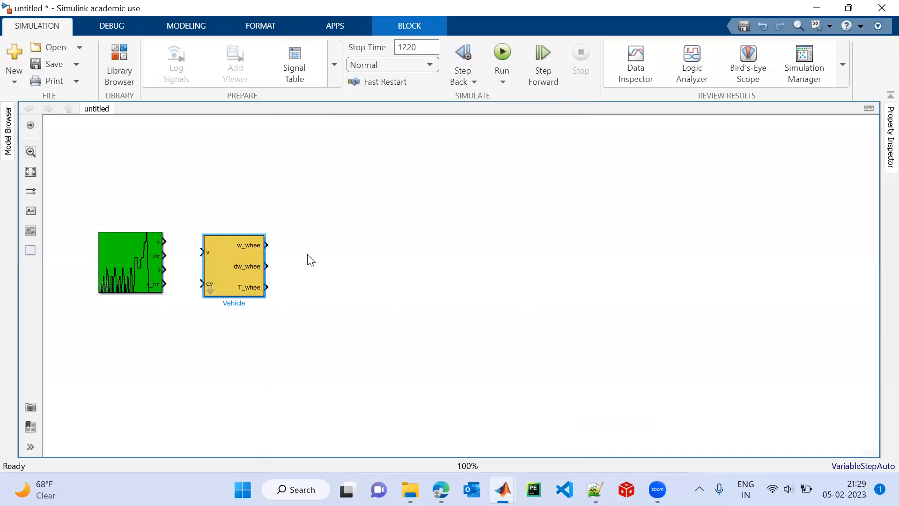
- Connect the Driving Cycle block's v and dv outputs to the matching Vehicle inputs and adjust the Vehicle block's position
left_click_drag(240, 257, 240, 249)
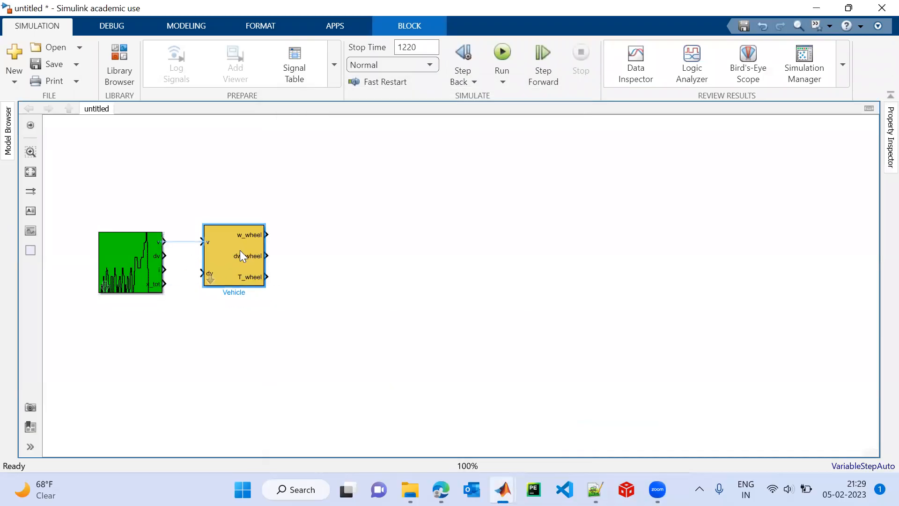
left_click(188, 243)
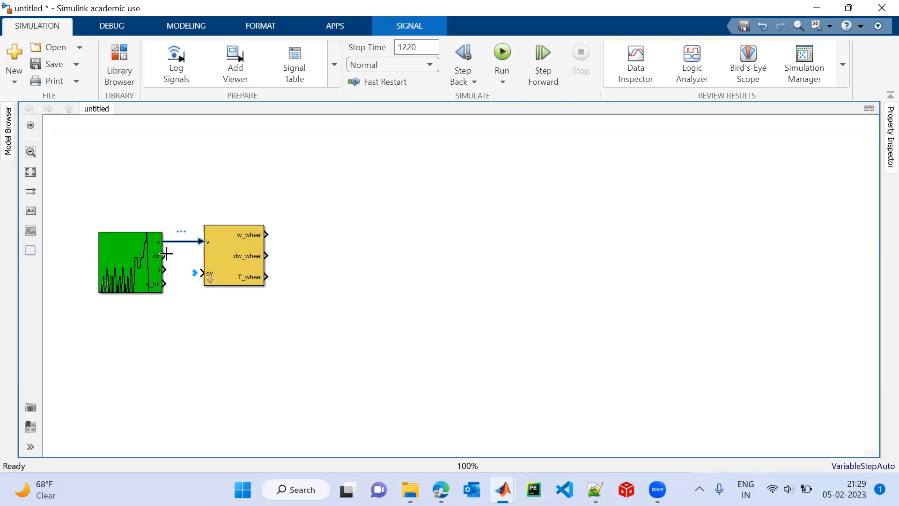
left_click_drag(164, 255, 256, 278)
left_click(237, 261)
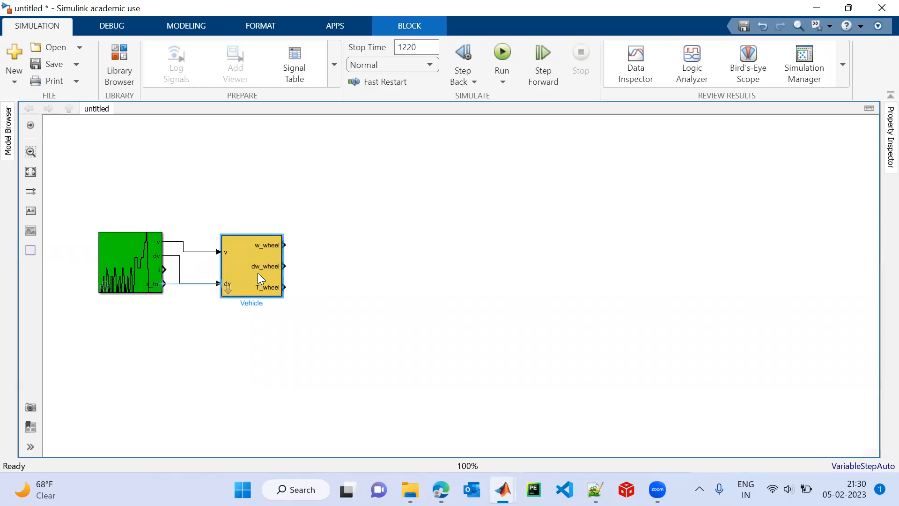
- Move the Driving Cycle block farther from the Vehicle block and review the output descriptions in its parameters
left_click(140, 252)
left_click_drag(139, 253, 99, 254)
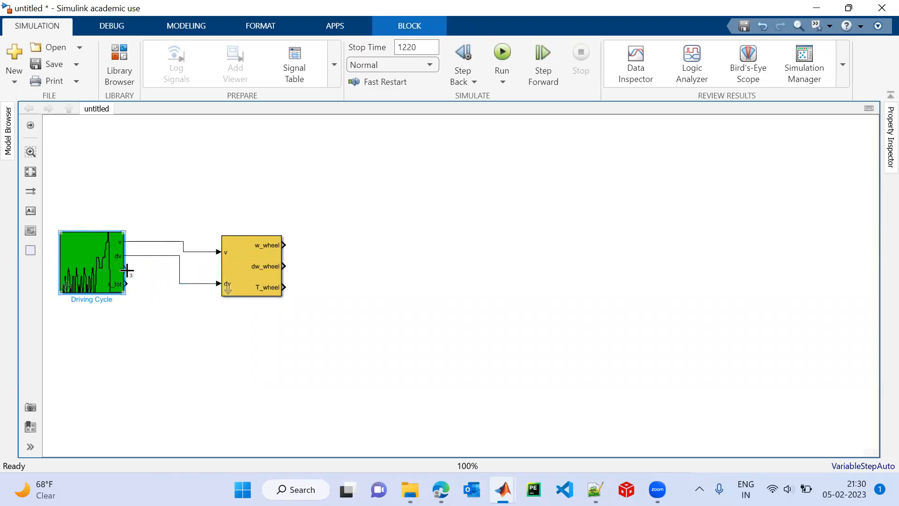
double_click(96, 260)
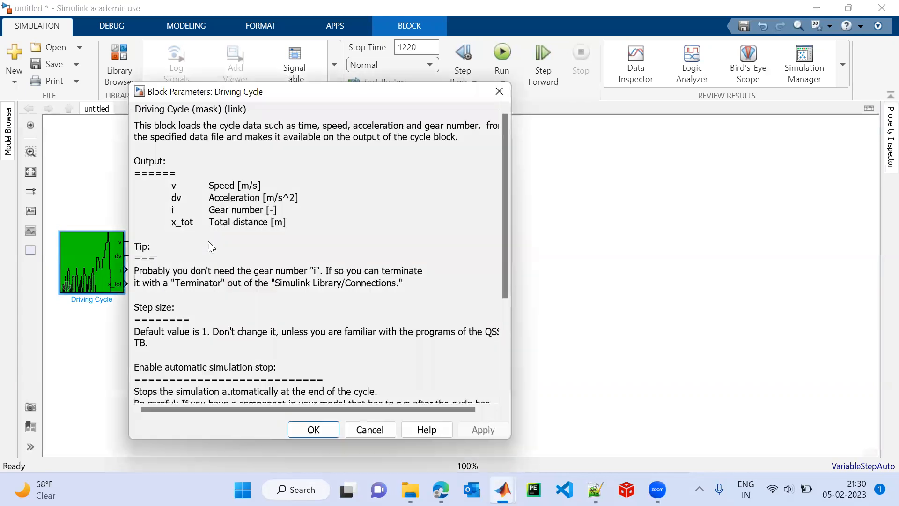
left_click(499, 91)
- Add a Terminator block to the model and attach it to the Driving Cycle block's i output
double_click(165, 361)
type("ter")
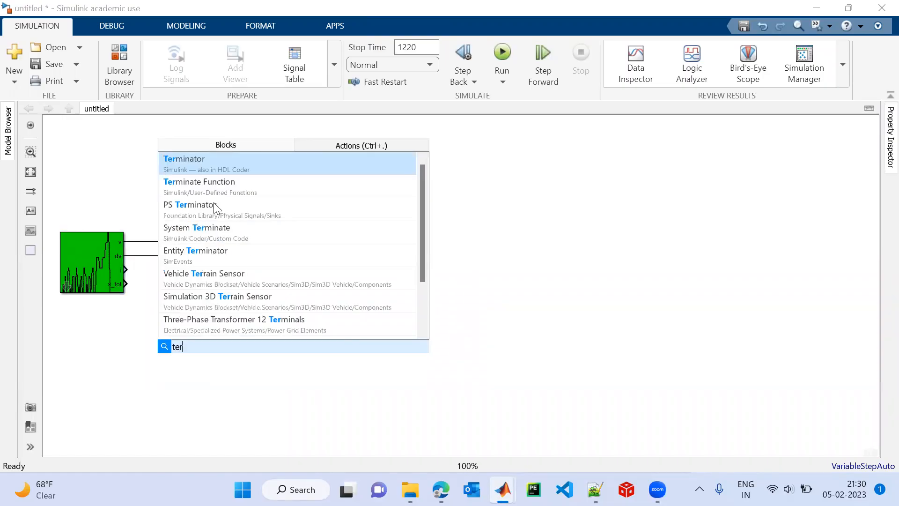
left_click(208, 159)
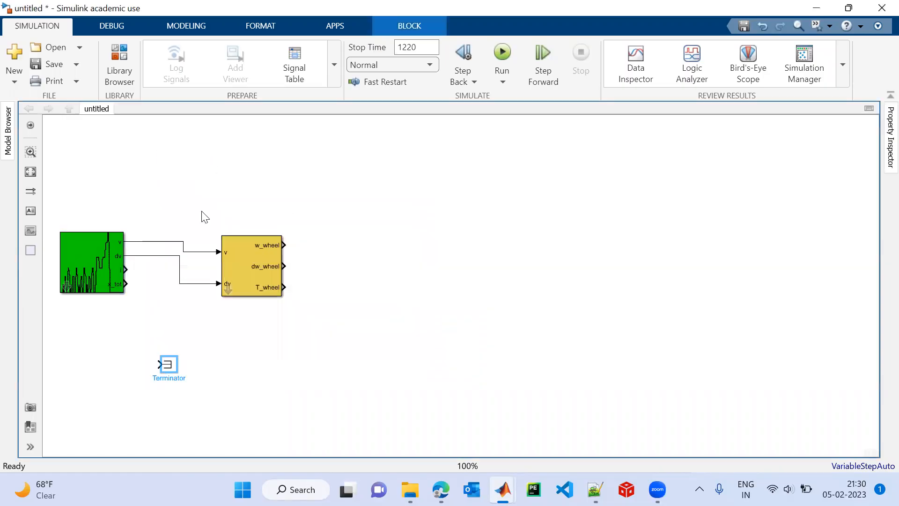
left_click_drag(172, 373, 139, 276)
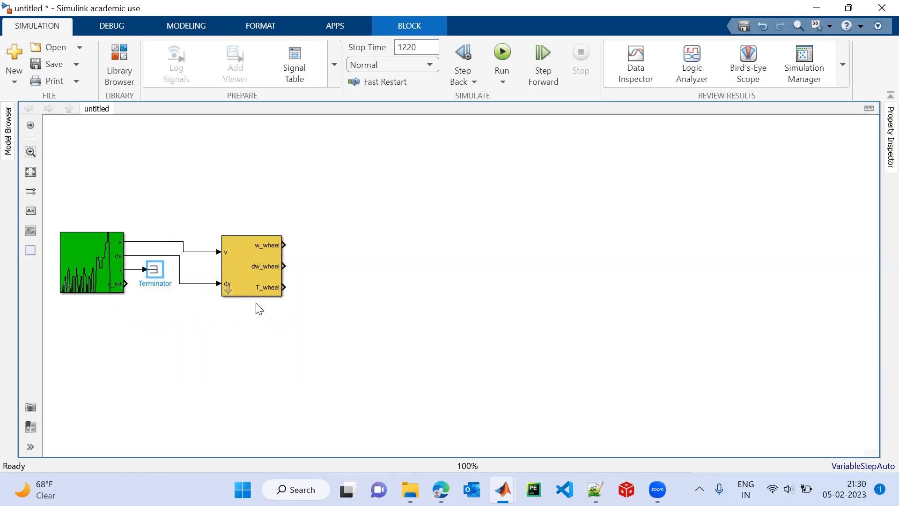
- Open the Vehicle block's parameters and set the total mass of the vehicle to 300 kg
double_click(245, 252)
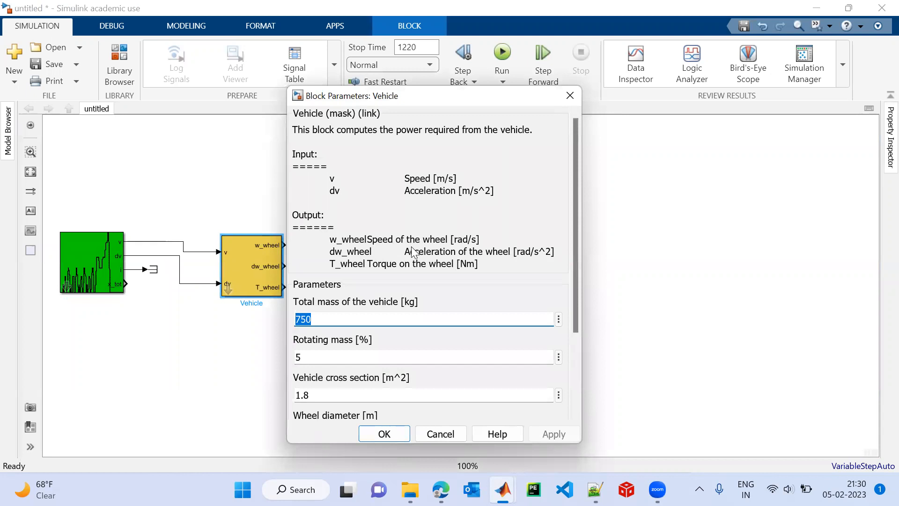
scroll(427, 255, "down", 2)
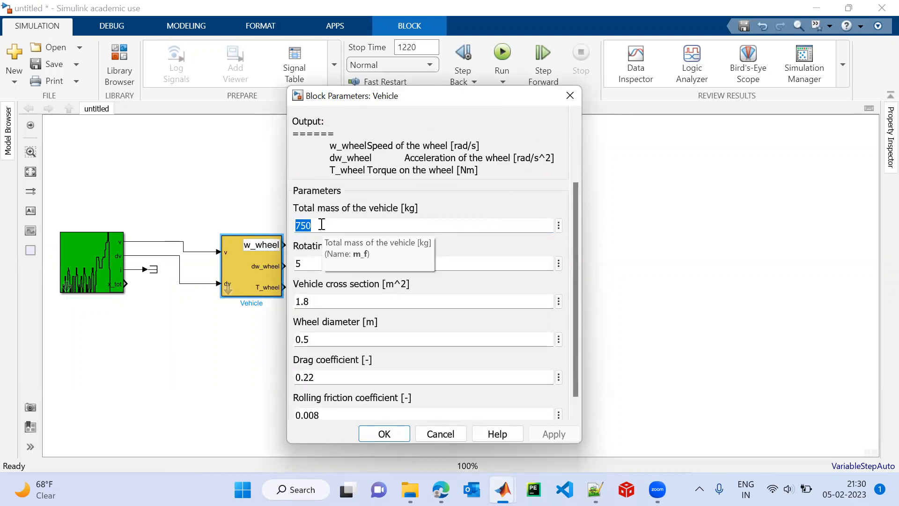
key("BackSpace")
type("300")
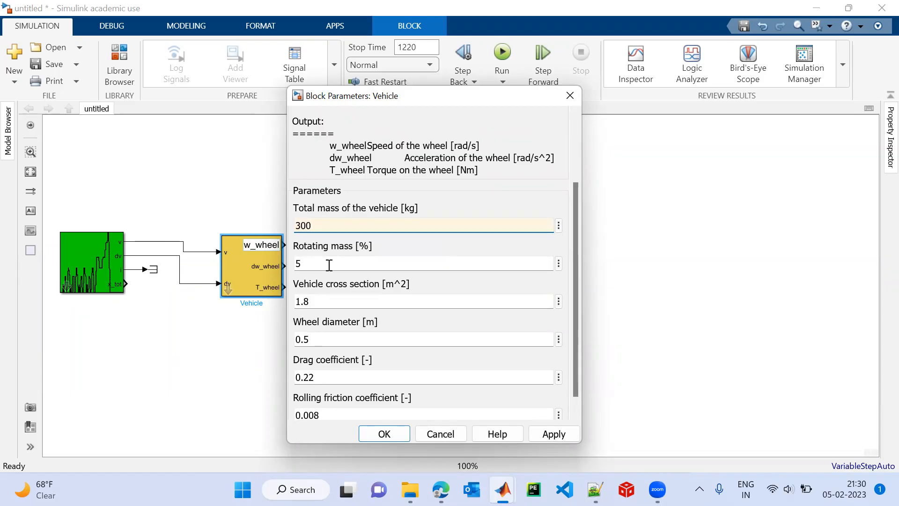
- Set the vehicle cross section to 1.5 m^2 and the wheel diameter to 0.3 m
double_click(328, 301)
left_click(329, 301)
key("BackSpace")
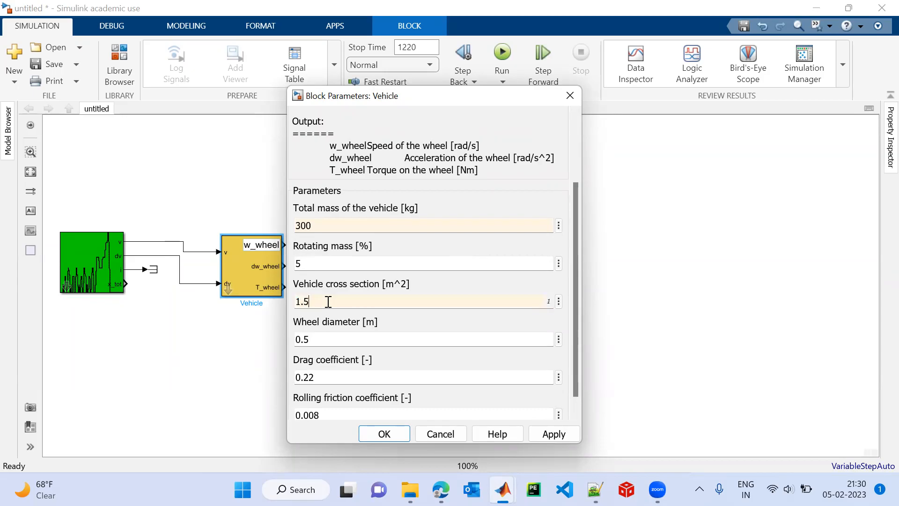
type("5")
left_click(323, 338)
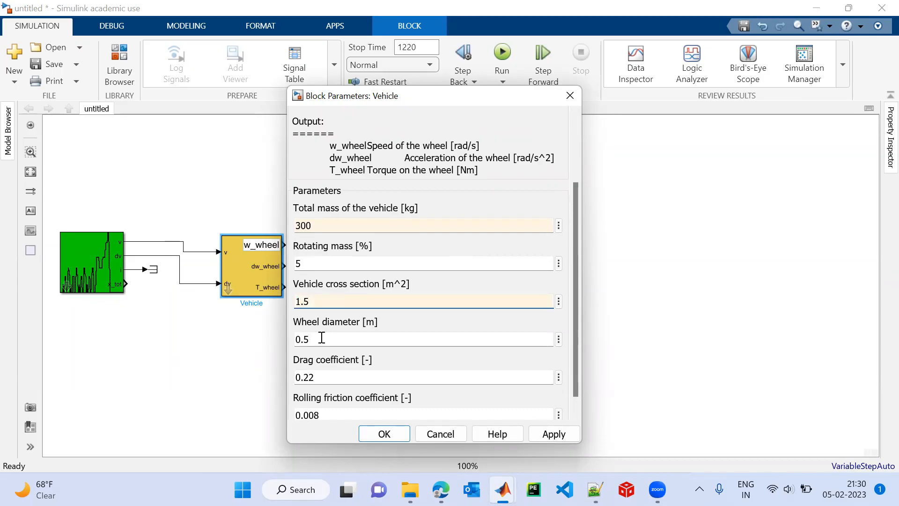
double_click(322, 337)
left_click(322, 338)
key("BackSpace")
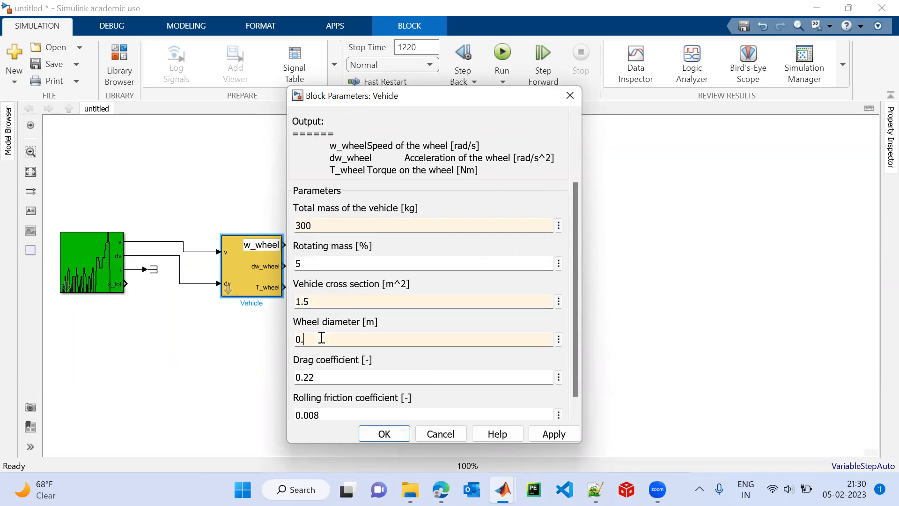
type("3")
- Set the drag coefficient to 0.5 and the rolling friction coefficient to 0.015, and apply the Vehicle parameters
scroll(322, 337, "down", 1)
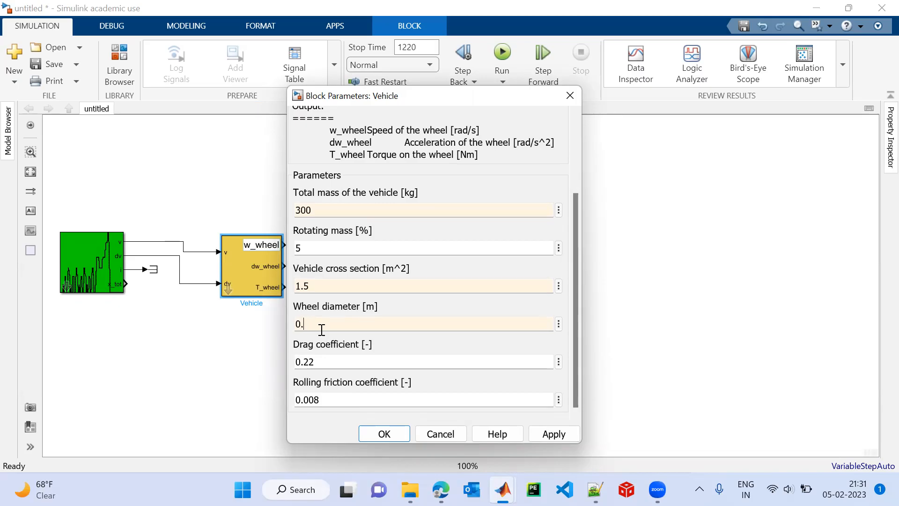
double_click(322, 357)
key("BackSpace")
type("0.")
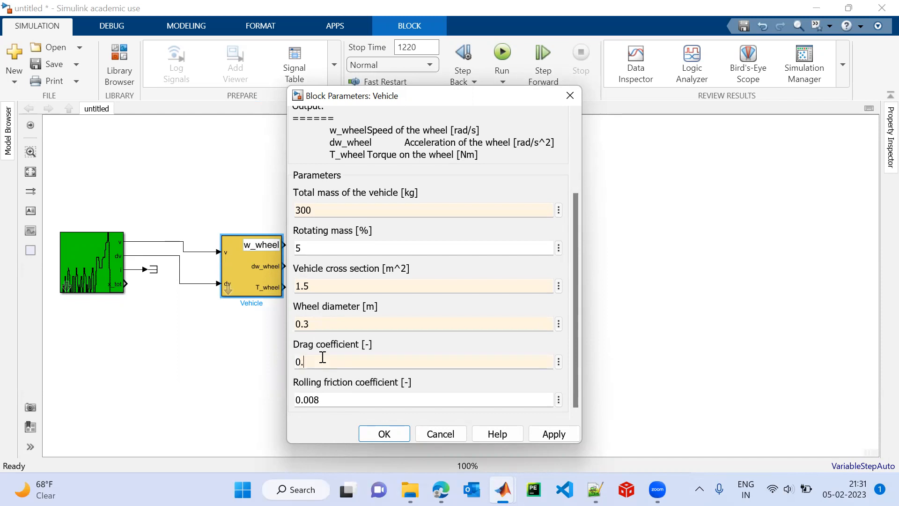
type("5")
double_click(327, 400)
key("BackSpace")
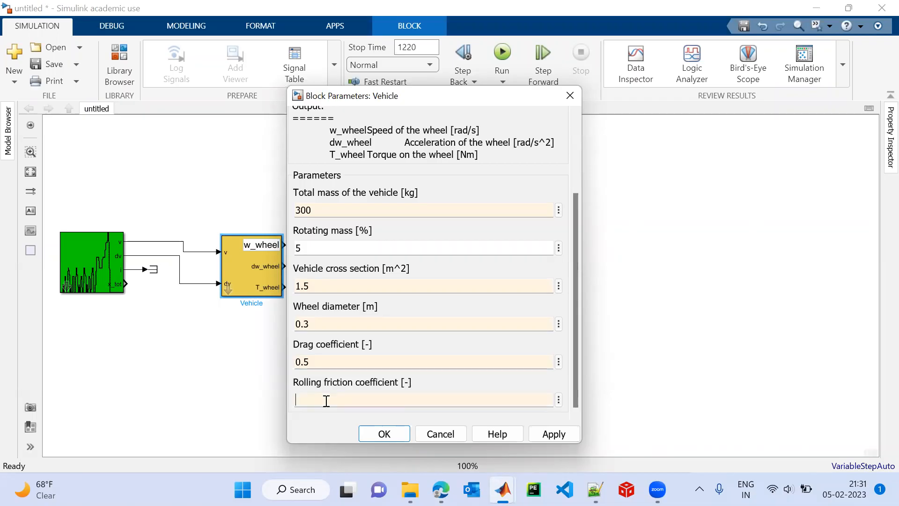
type("0.015")
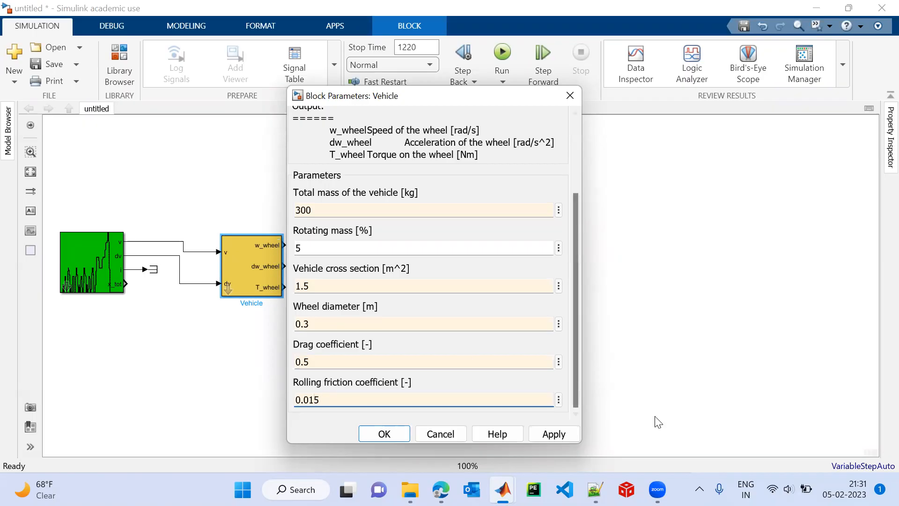
left_click(554, 434)
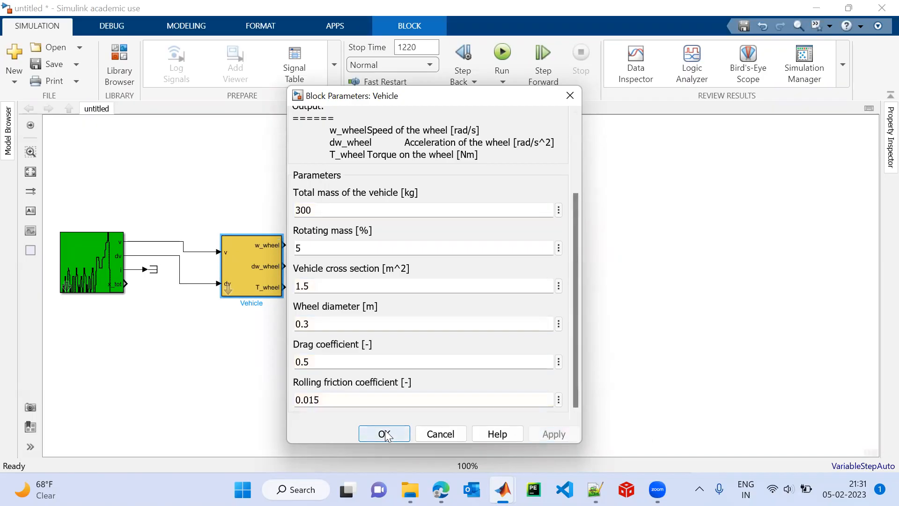
left_click(385, 433)
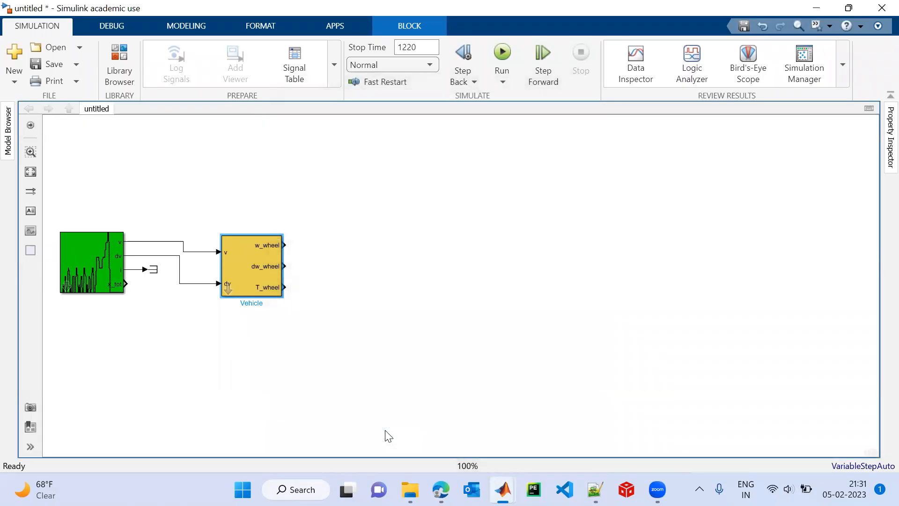
- Switch to the QSS library window, return to its top level and open the Gear System section
mouse_move(441, 490)
mouse_move(503, 489)
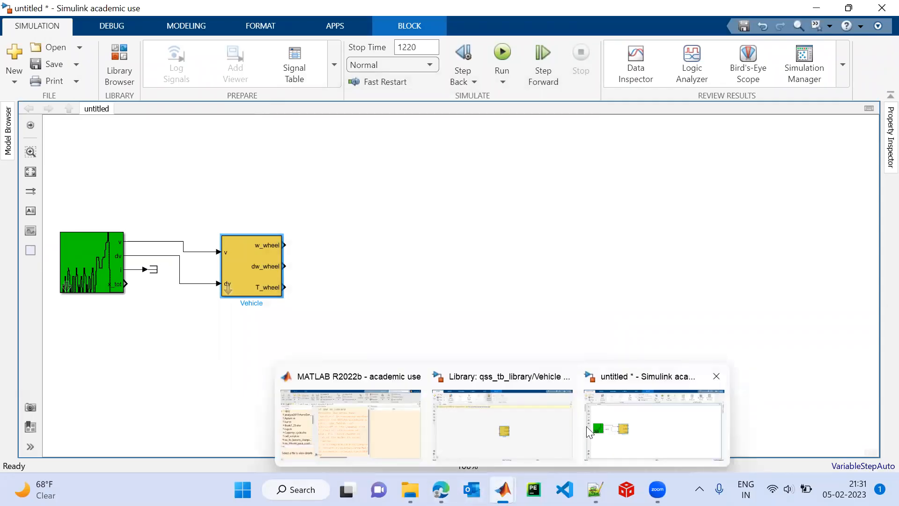
left_click(498, 422)
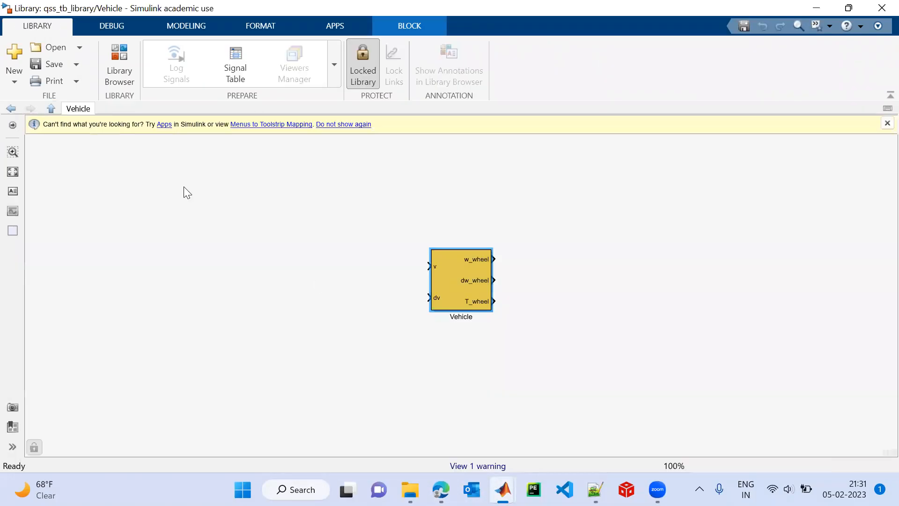
left_click(11, 108)
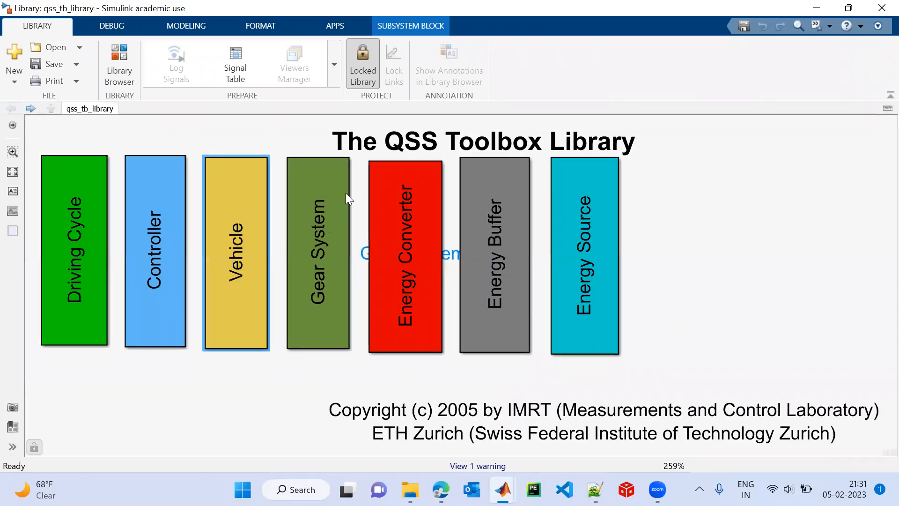
double_click(326, 288)
- Copy the Simple Transmission block into the untitled model and align it beside the Vehicle block's outputs
left_click(446, 198)
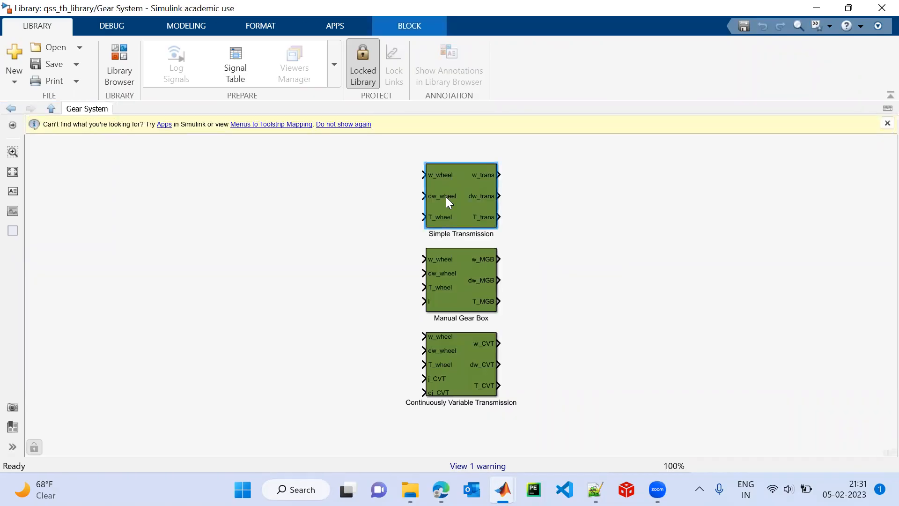
mouse_move(503, 489)
left_click(651, 412)
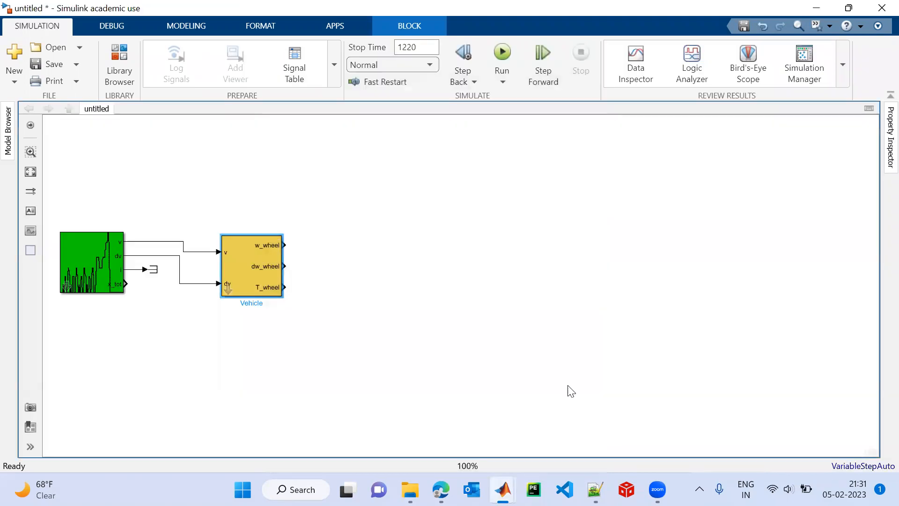
left_click(364, 259)
key("ctrl+v")
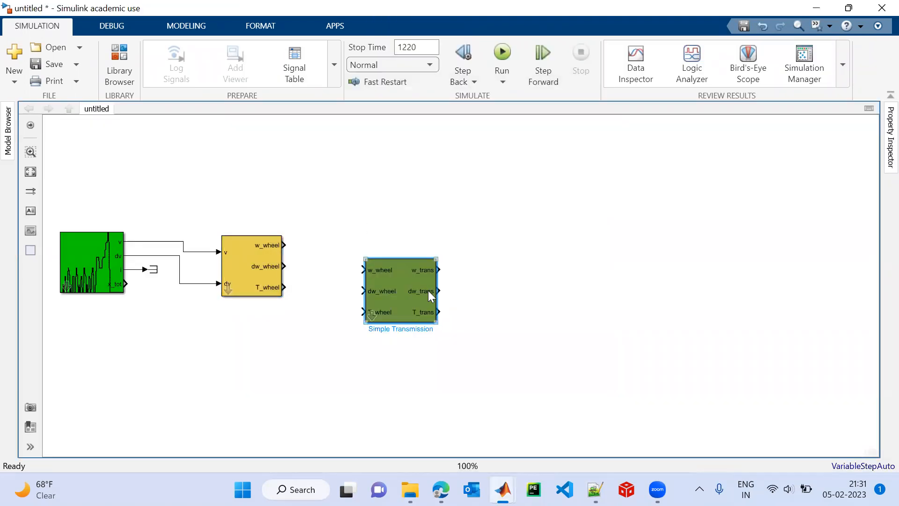
left_click_drag(391, 285, 348, 262)
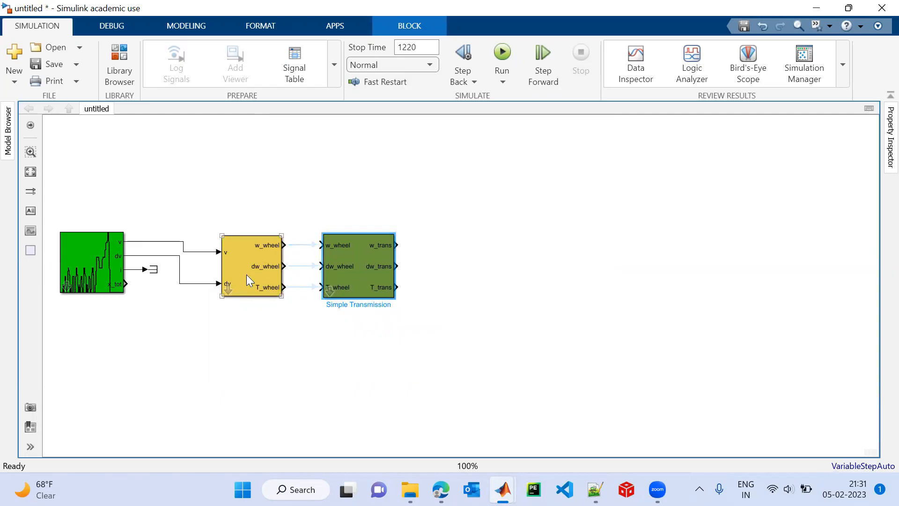
- Connect the Vehicle block's w_wheel, dw_wheel and T_wheel outputs to the matching Simple Transmission inputs
left_click(352, 247)
left_click(300, 245)
left_click(299, 270)
left_click(296, 288)
left_click(384, 266)
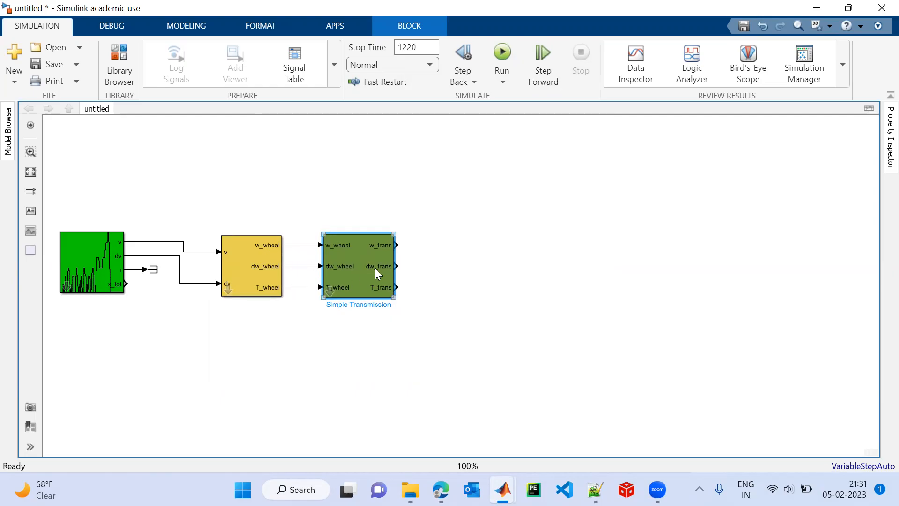
- Set the Simple Transmission block's gear ratio to 2 and apply the change
double_click(372, 273)
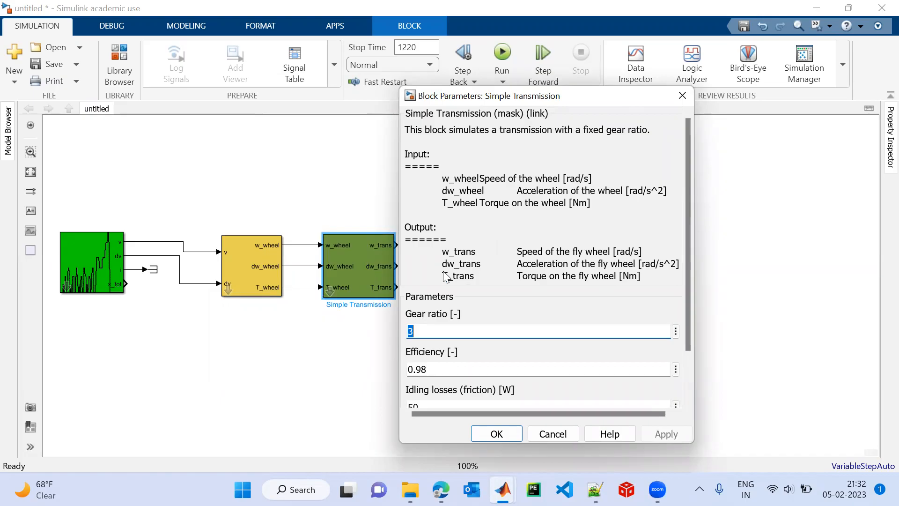
scroll(527, 291, "down", 1)
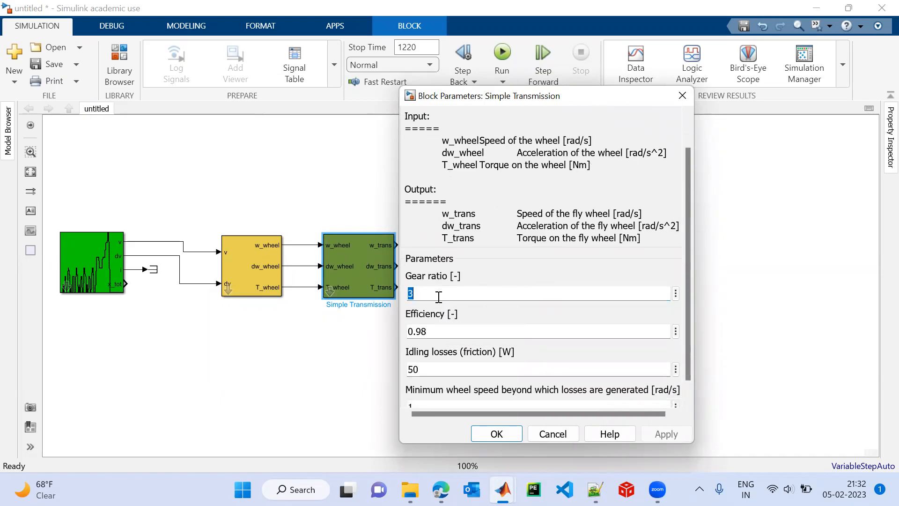
key("BackSpace")
type("2")
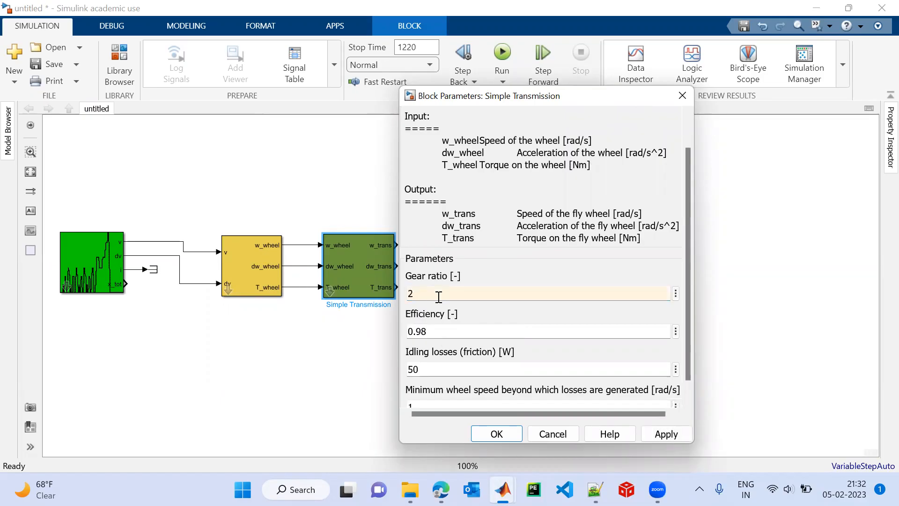
scroll(439, 298, "down", 1)
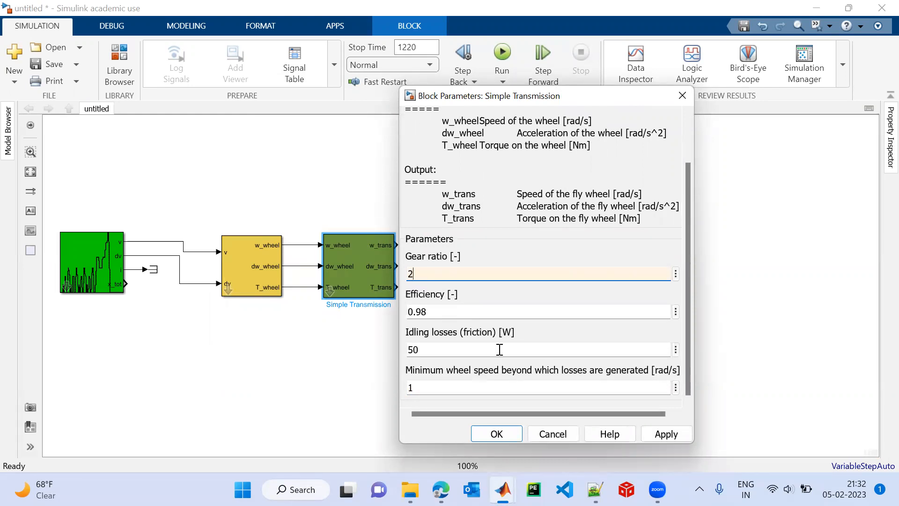
left_click(667, 433)
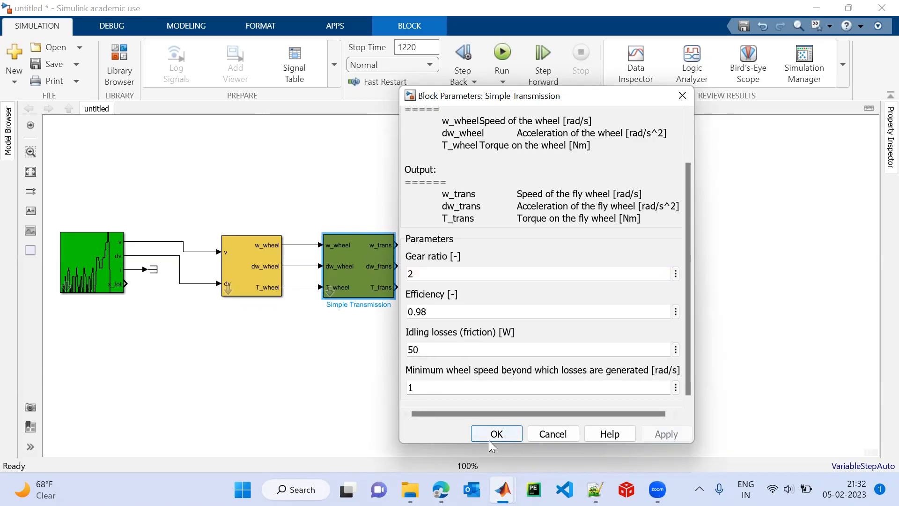
left_click(510, 433)
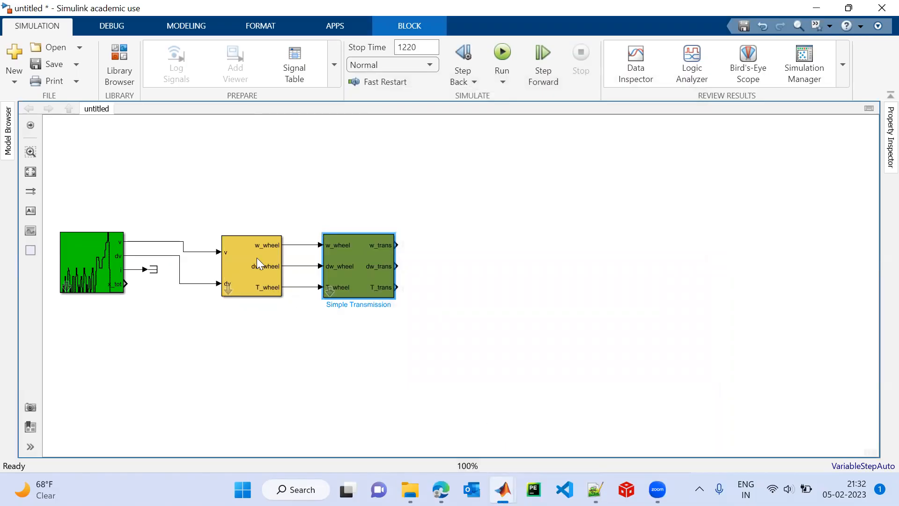
- Show the block names beneath the Driving Cycle, Vehicle and Simple Transmission blocks
left_click(106, 253)
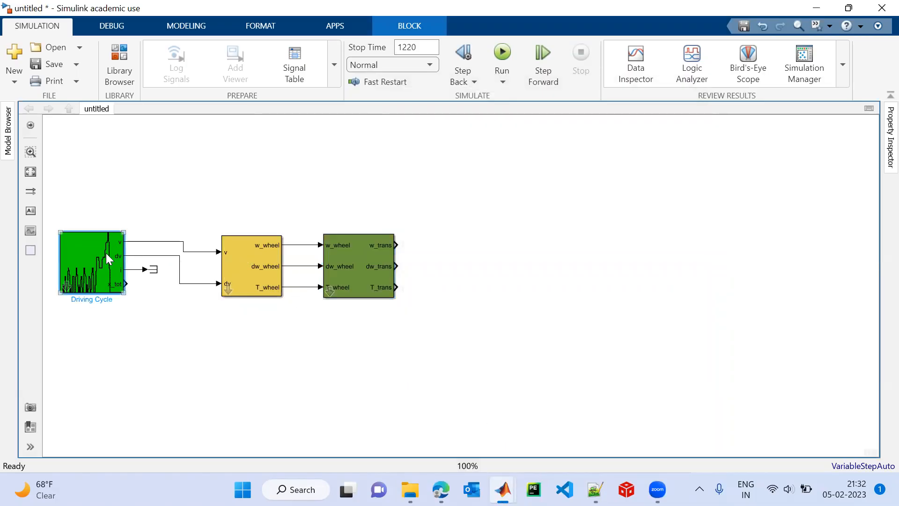
left_click(108, 213)
left_click(262, 266)
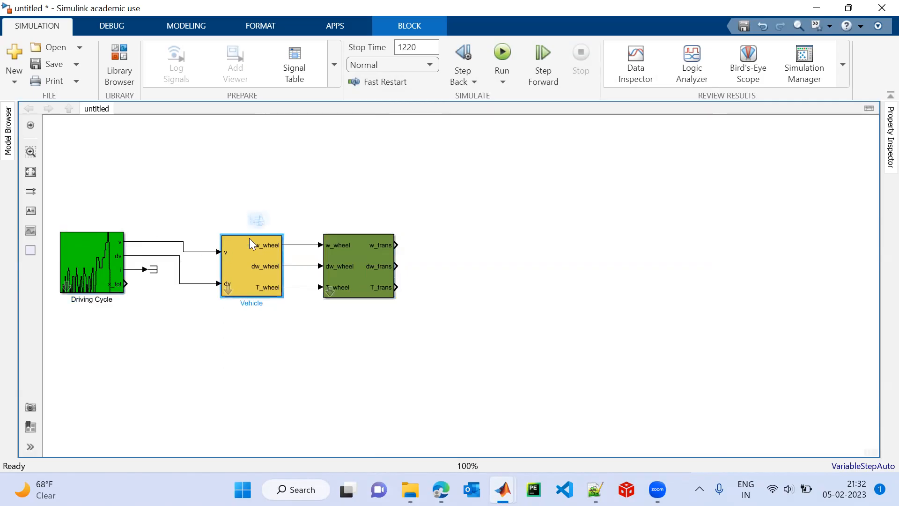
left_click(268, 219)
left_click(364, 274)
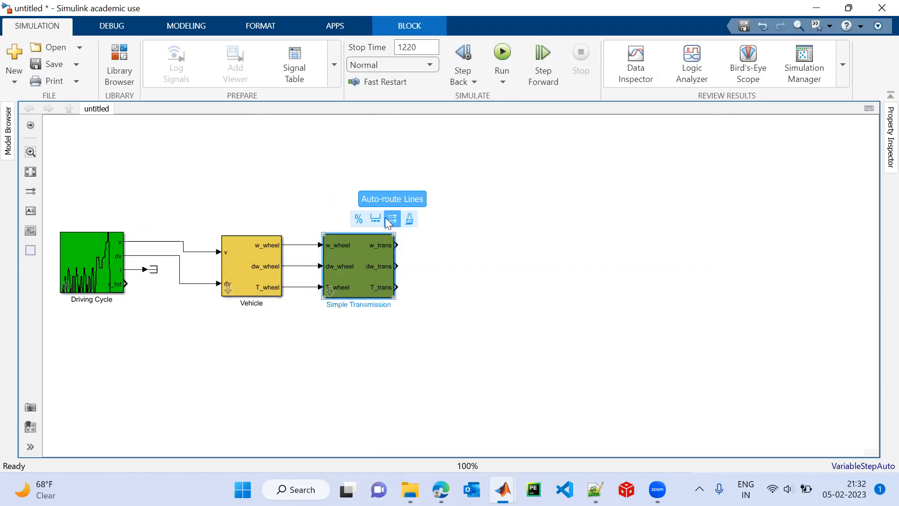
left_click(381, 218)
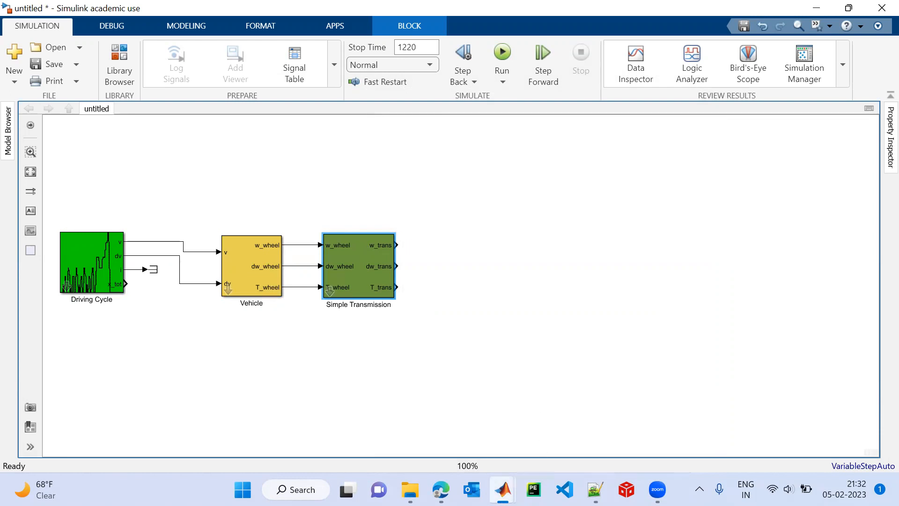
- Copy the Electric Motor block from the QSS library's Energy Converter group into the untitled model and align it beside the Simple Transmission block's outputs
mouse_move(503, 490)
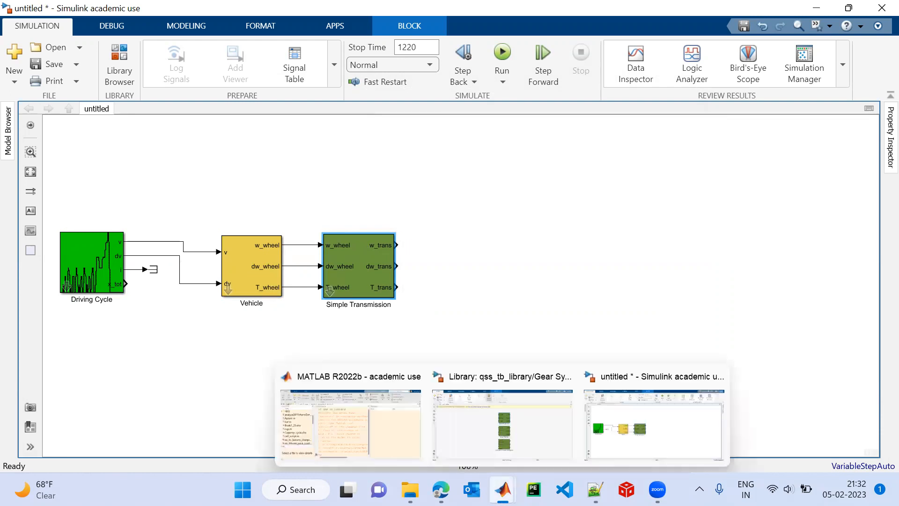
left_click(517, 416)
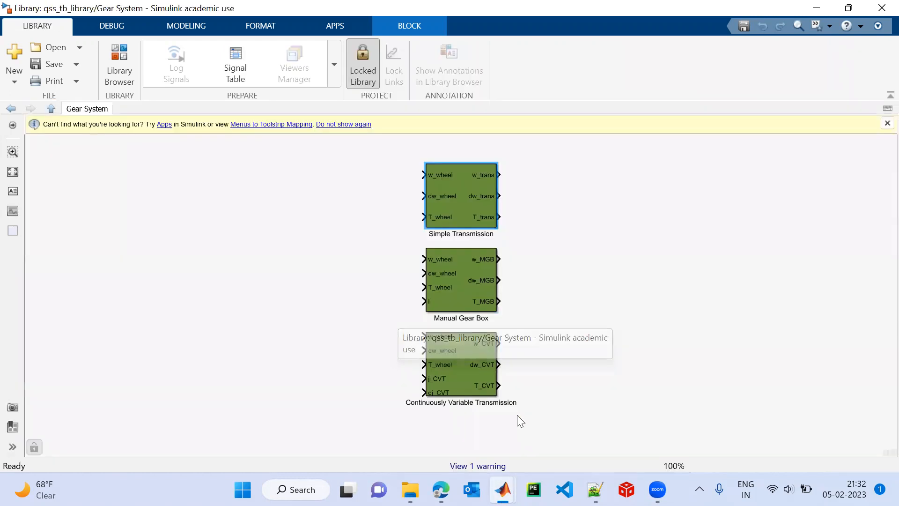
left_click(10, 109)
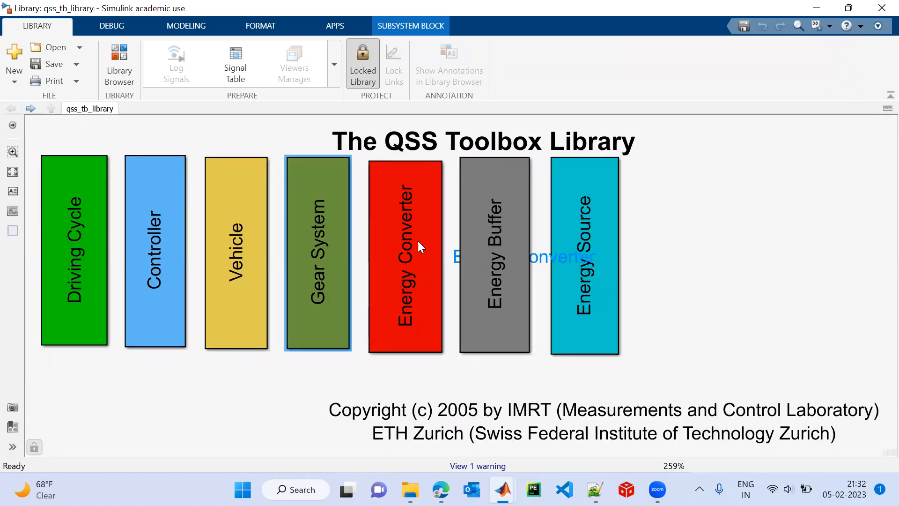
double_click(397, 267)
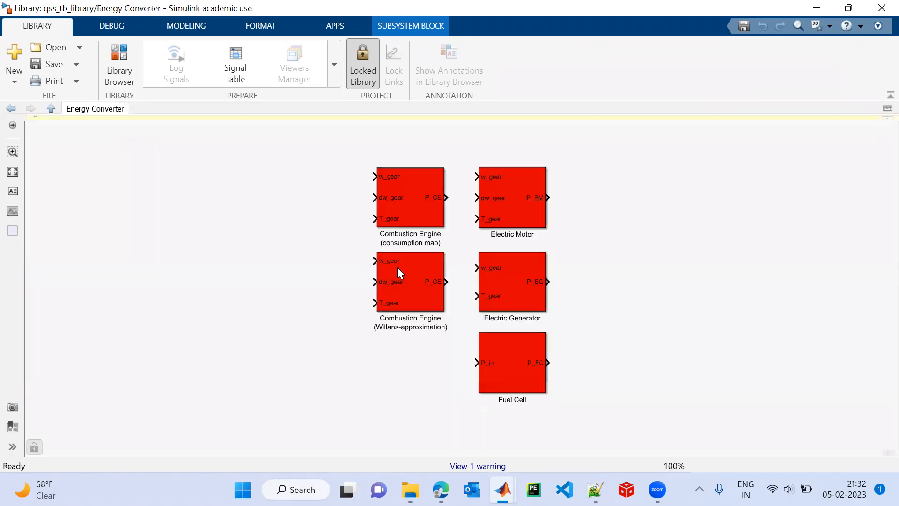
left_click(531, 207)
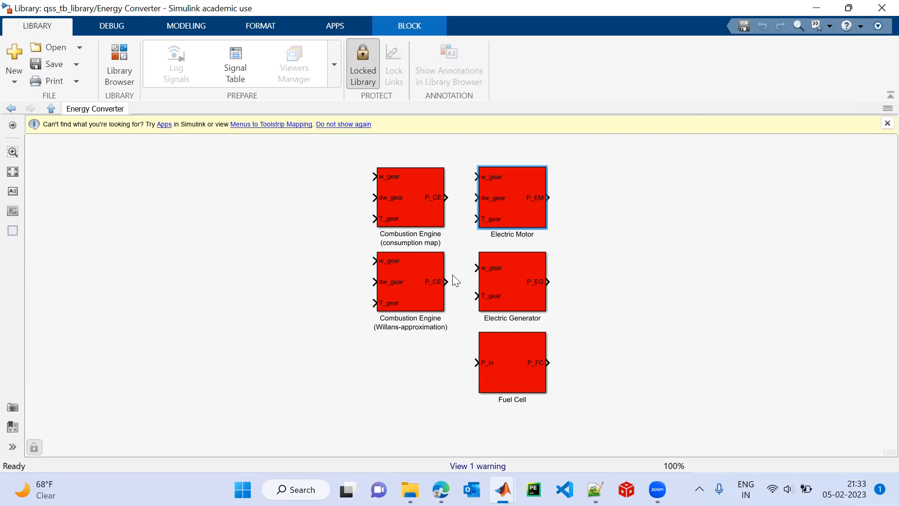
left_click(8, 110)
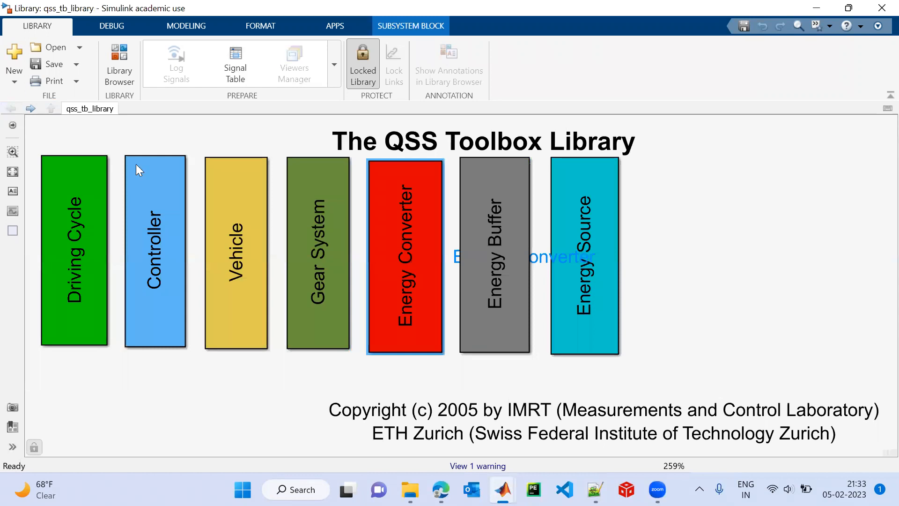
mouse_move(503, 489)
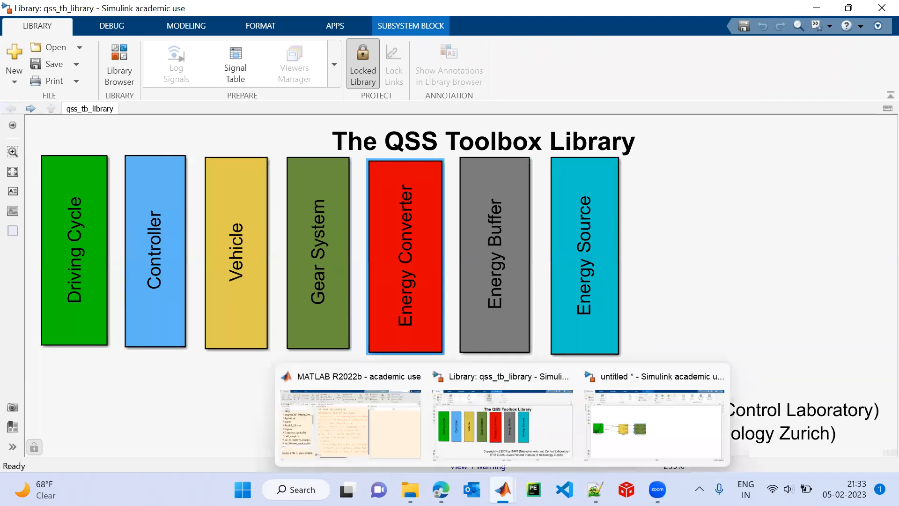
left_click(637, 431)
left_click(467, 272)
key("ctrl+v")
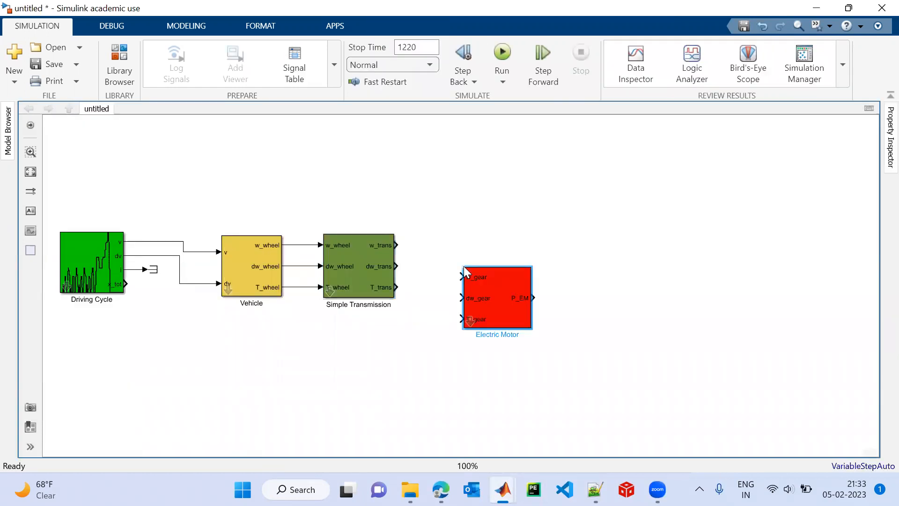
left_click_drag(498, 288, 465, 267)
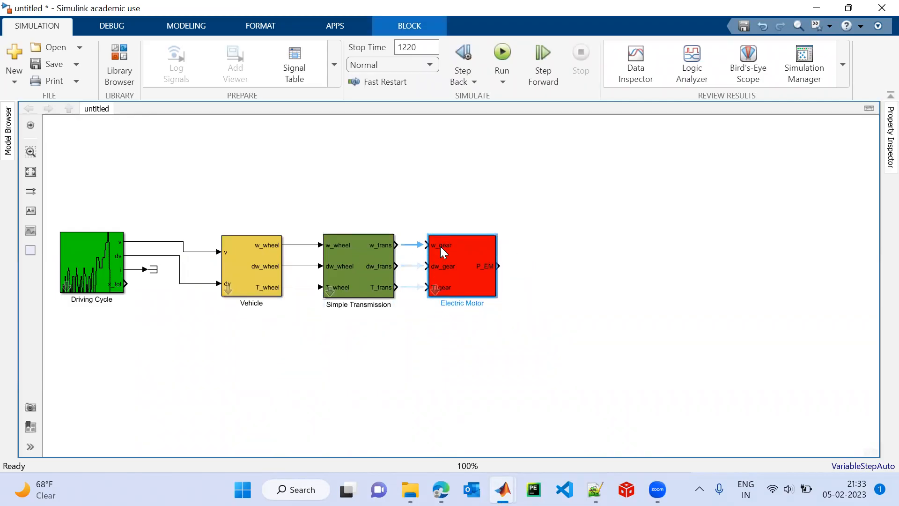
- Connect the three Simple Transmission outputs to the matching Electric Motor inputs and review the motor's block parameters
left_click(418, 246)
left_click(412, 266)
left_click(411, 288)
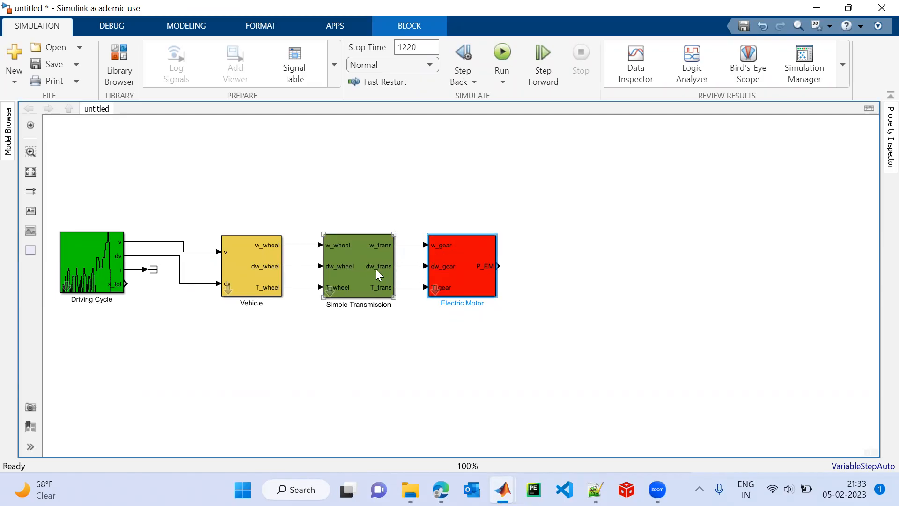
double_click(476, 281)
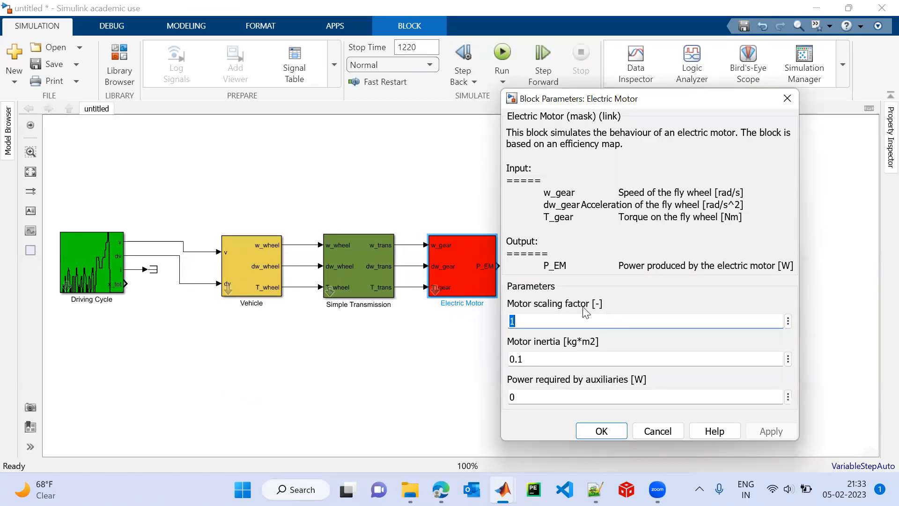
left_click(621, 429)
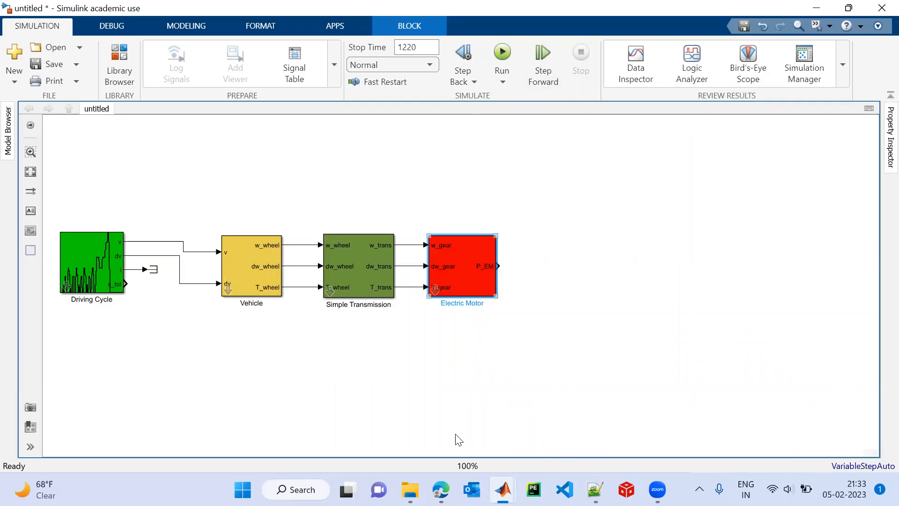
- Copy the Battery block from the QSS library's Energy Buffer group into the untitled model beyond the Electric Motor
mouse_move(441, 489)
mouse_move(503, 489)
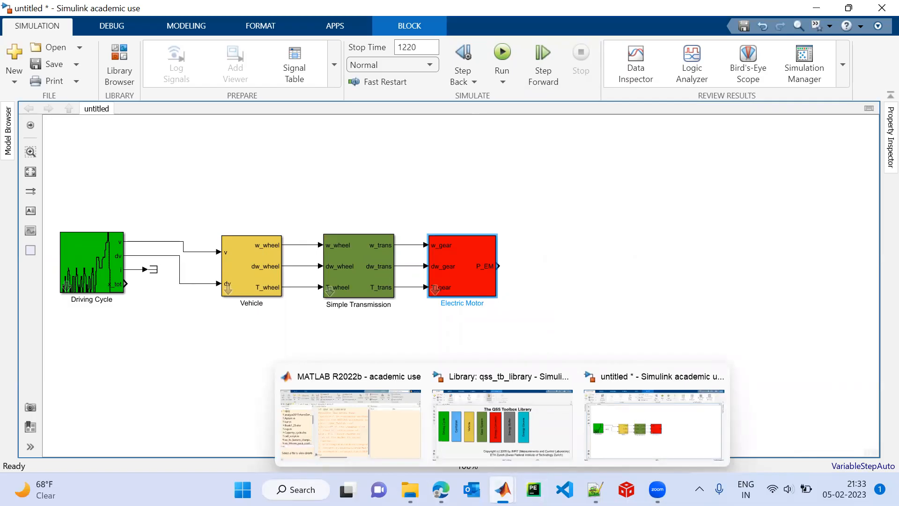
mouse_move(520, 437)
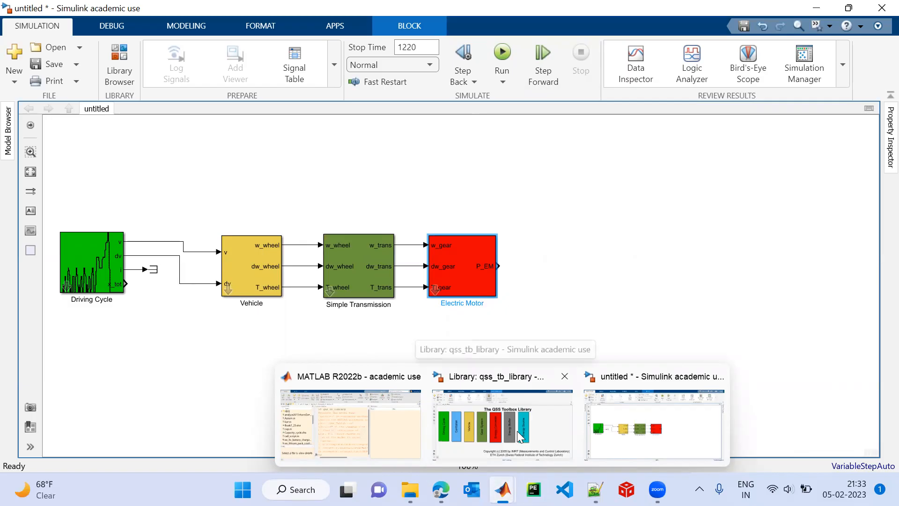
left_click(520, 436)
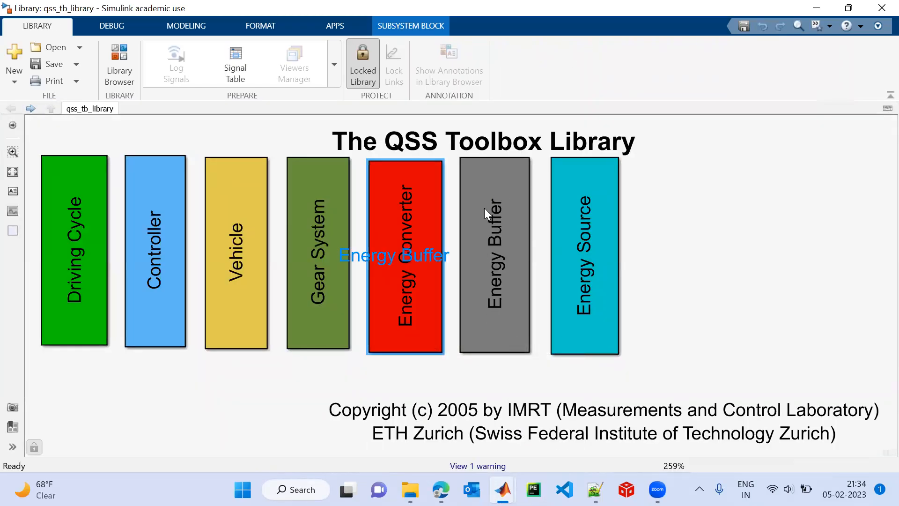
double_click(514, 330)
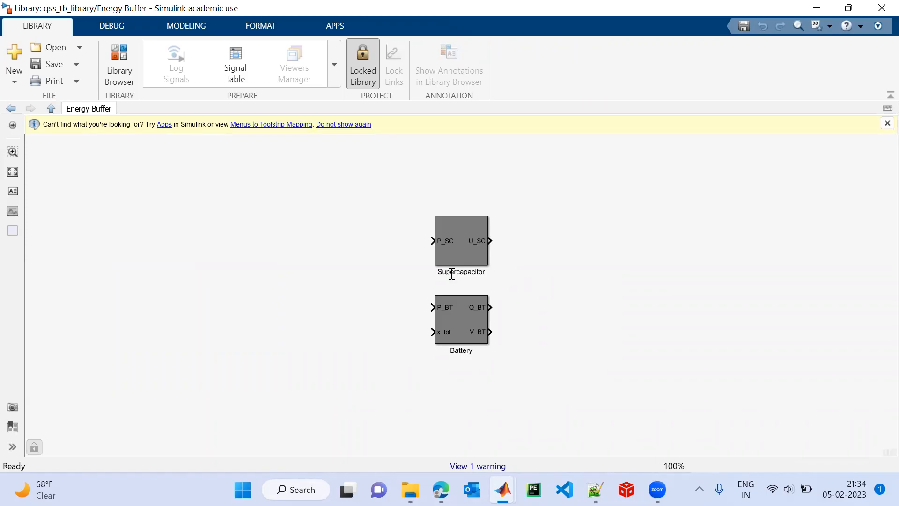
left_click(463, 331)
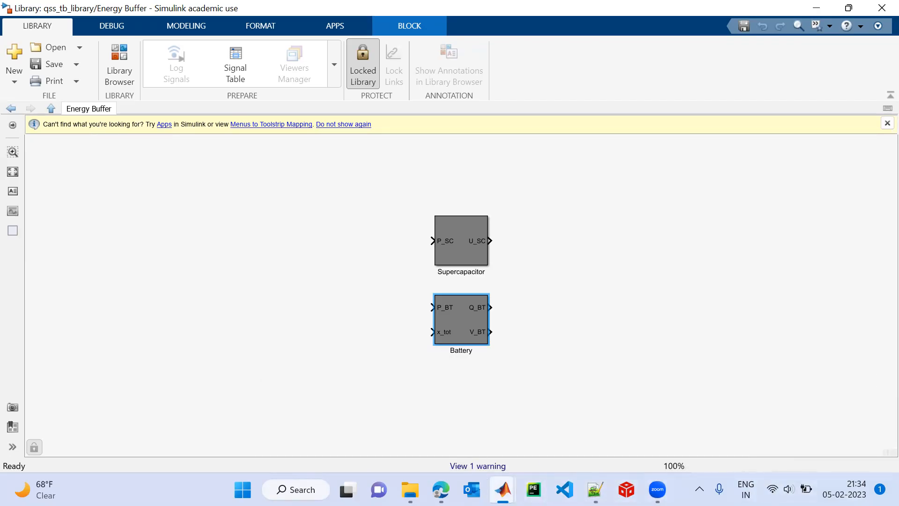
left_click(636, 428)
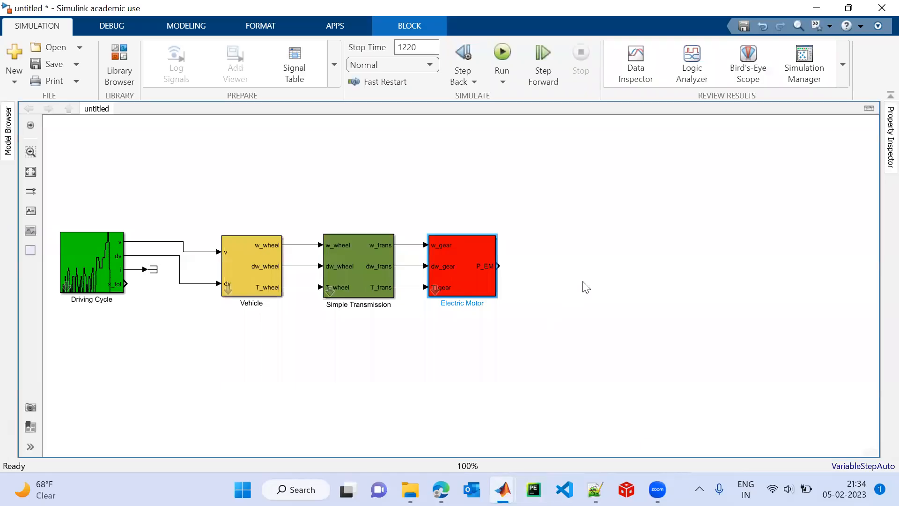
left_click_drag(586, 287, 583, 281)
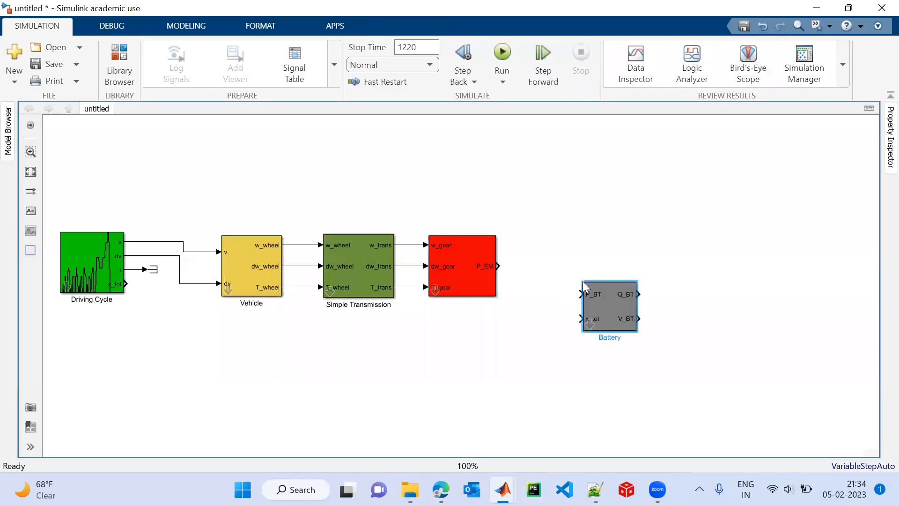
- Set the Battery block's initial charge to 50 % and apply the change
double_click(617, 304)
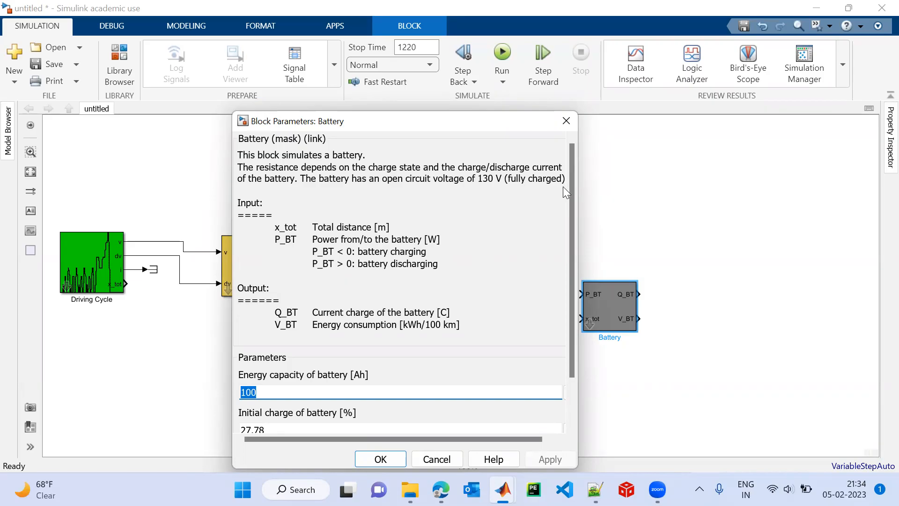
left_click_drag(571, 187, 583, 273)
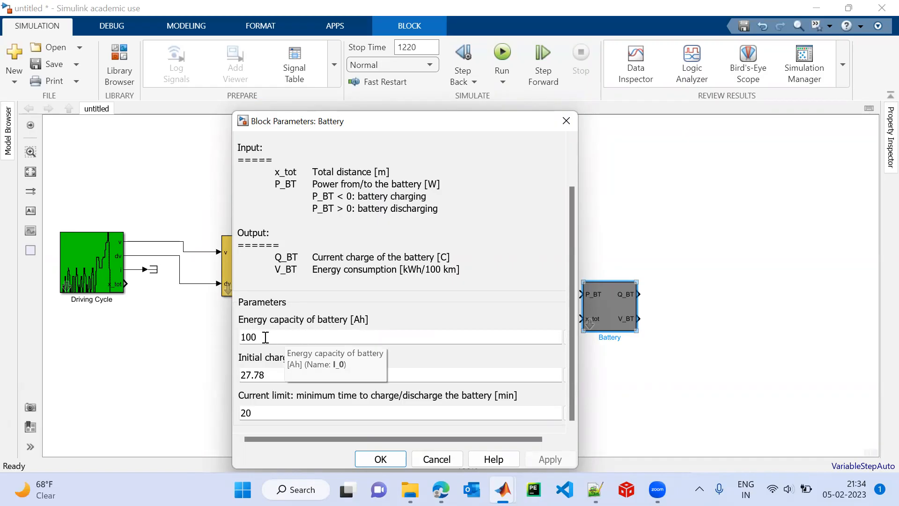
double_click(274, 379)
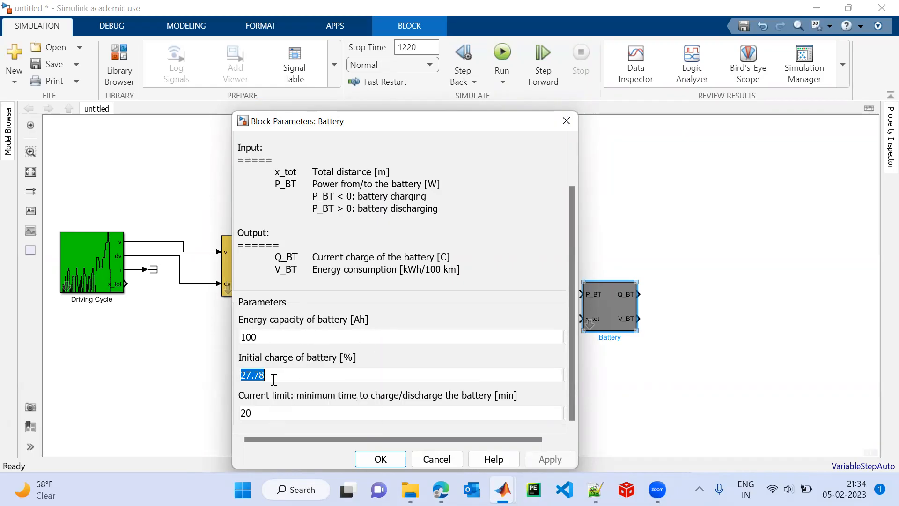
key("BackSpace")
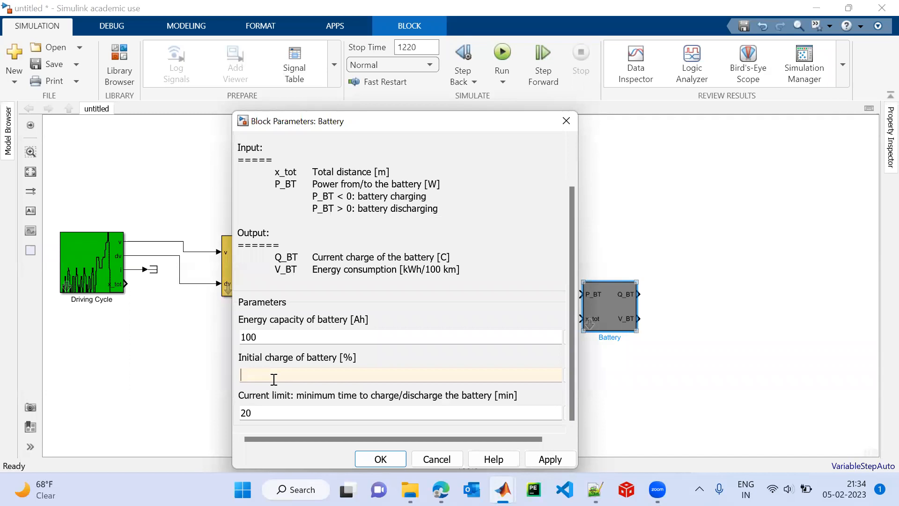
type("50")
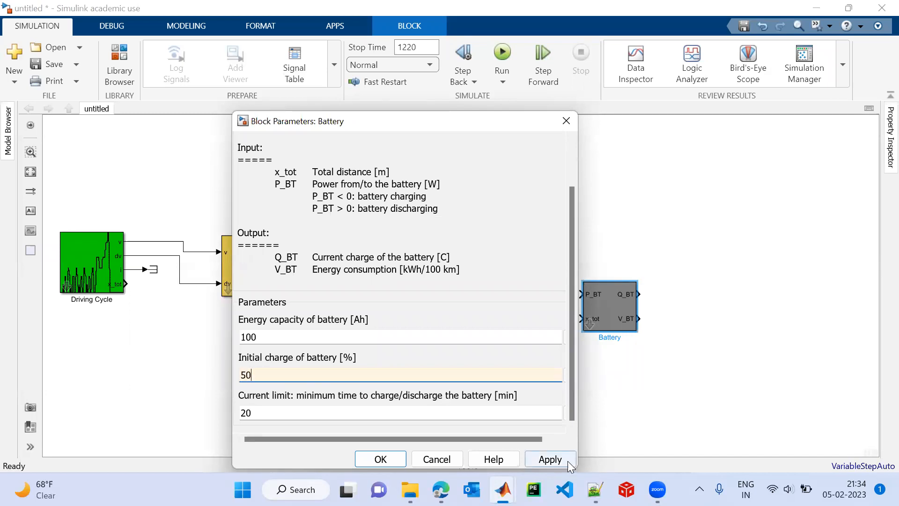
left_click(567, 460)
left_click(359, 458)
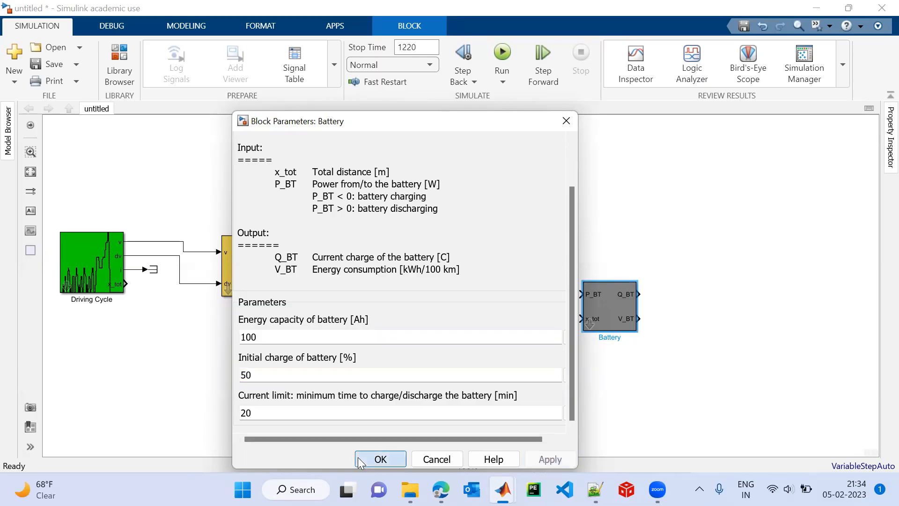
- Move the Battery closer to the Electric Motor and connect the Driving Cycle's x_tot output to the Battery's x_tot input
left_click_drag(618, 294, 579, 260)
double_click(580, 259)
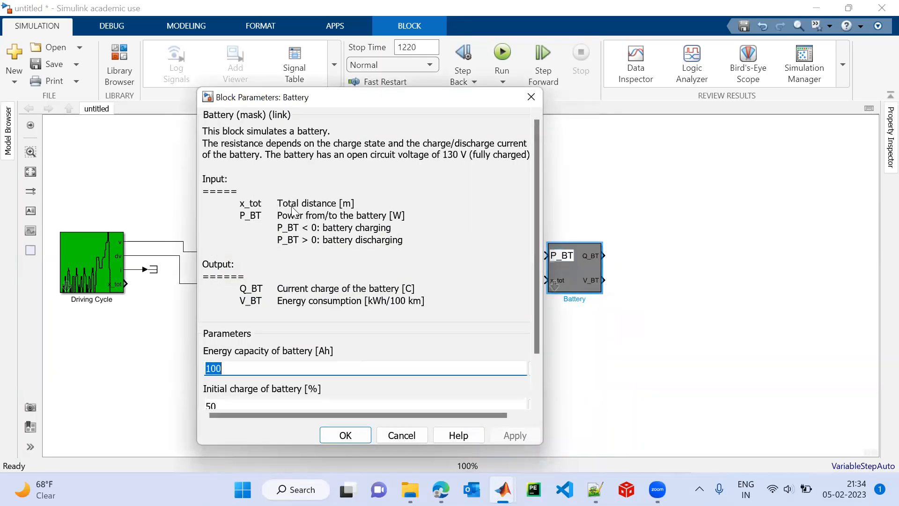
left_click_drag(440, 103, 854, 105)
left_click(128, 283)
left_click_drag(128, 283, 545, 280)
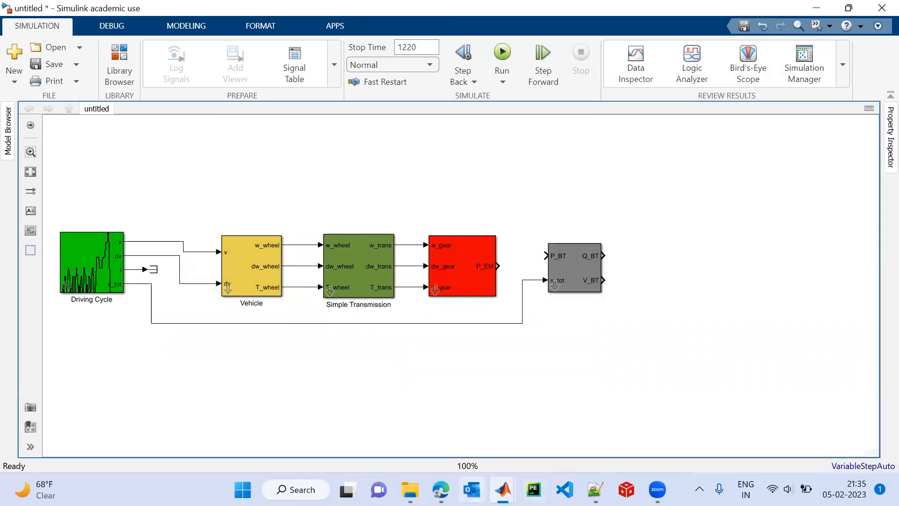
- Check the Battery's input descriptions and connect the Electric Motor's P_EM output to the Battery's P_BT input
mouse_move(502, 489)
left_click(759, 426)
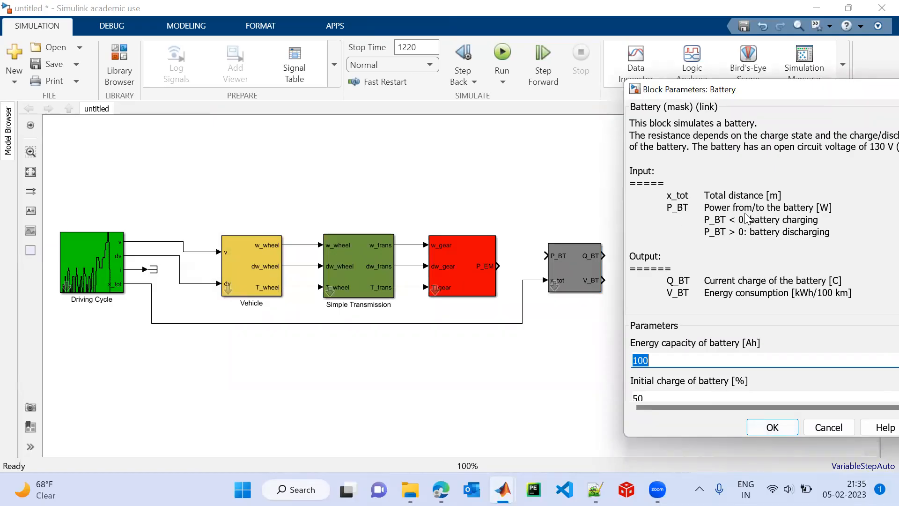
left_click(492, 267)
mouse_move(499, 265)
left_mouse_down()
mouse_move(525, 261)
mouse_move(505, 265)
left_mouse_up()
- Review the Battery block's output descriptions in its parameters and close them
mouse_move(508, 485)
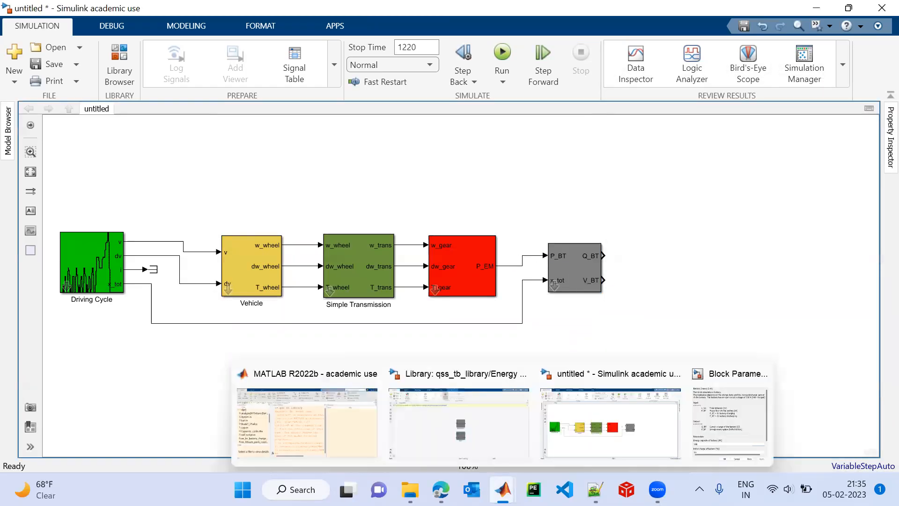
left_click(708, 431)
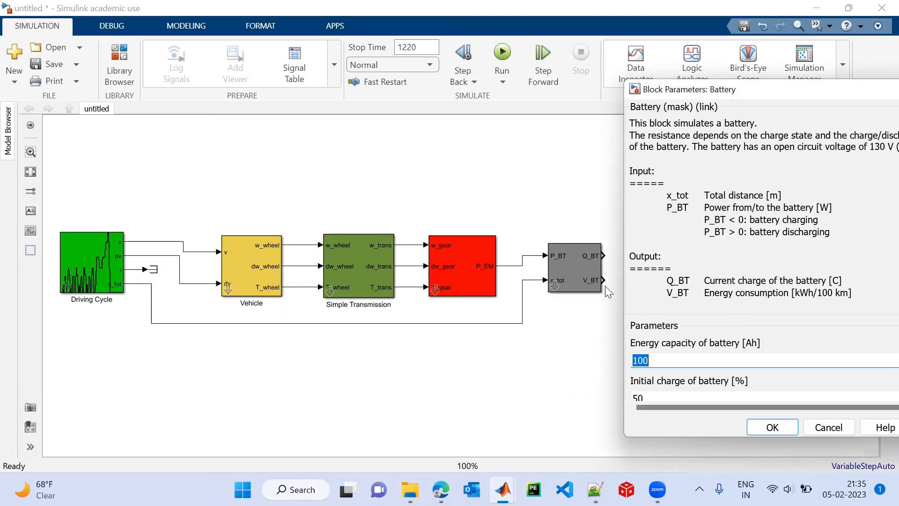
left_click(588, 282)
left_click(769, 428)
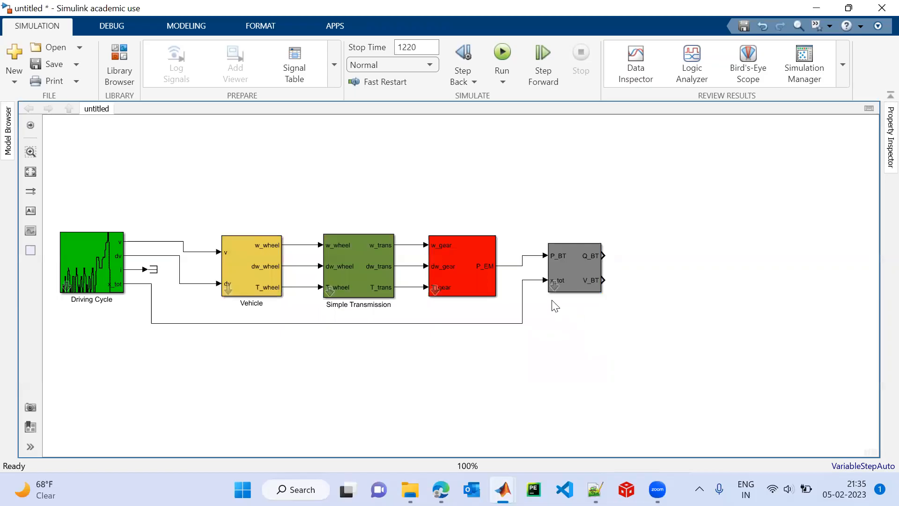
- Look inside the masked Battery block and disable its library link so its contents can be edited locally
left_click(552, 285)
double_click(556, 289)
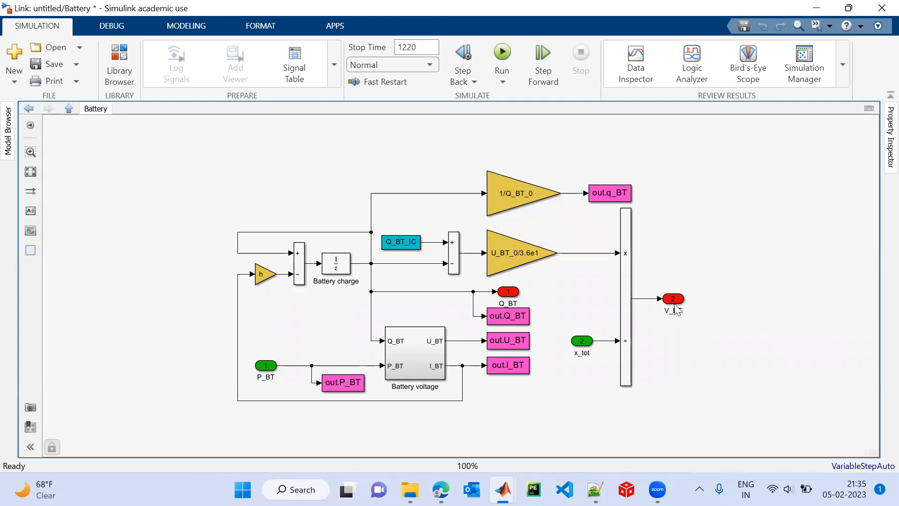
left_click_drag(678, 303, 586, 403)
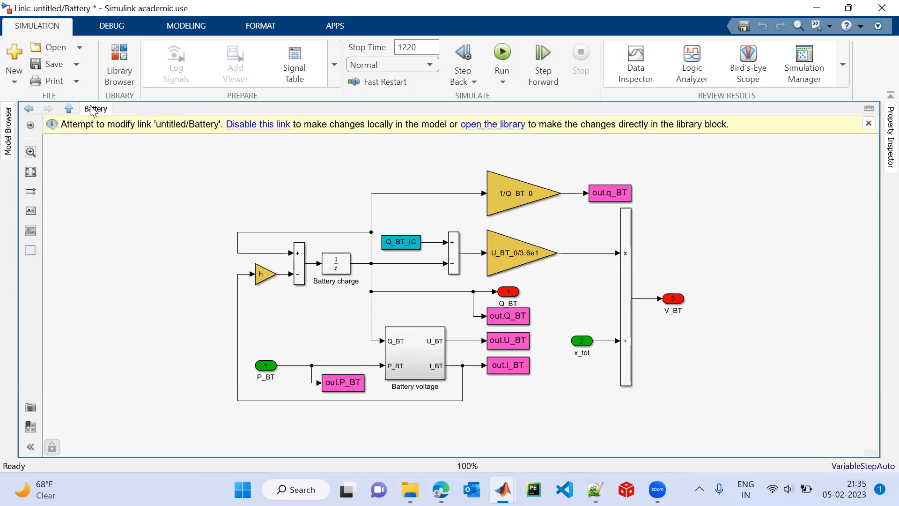
left_click(271, 124)
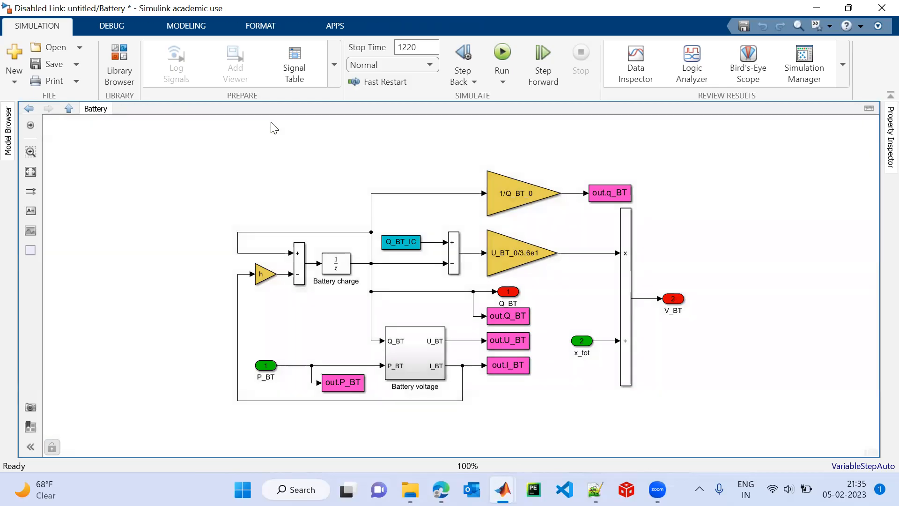
- Duplicate the V_BT outport inside the Battery subsystem and place the copy below the out.I_BT block
left_click(675, 304)
left_click_drag(675, 304, 568, 422)
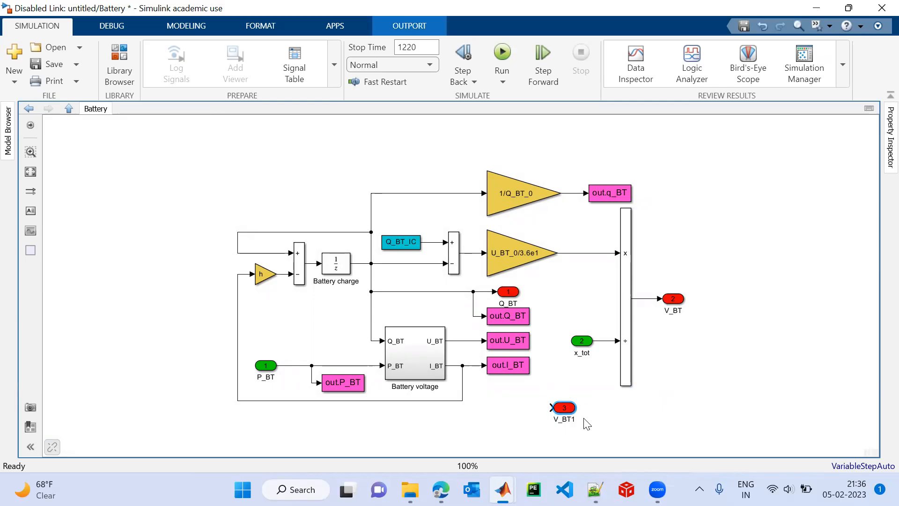
- Rename the copied outport Voltage and connect it to the Battery voltage block's U_BT signal line
double_click(572, 419)
key("BackSpace")
key("BackSpace")
key("BackSpace")
key("BackSpace")
type("Voltage")
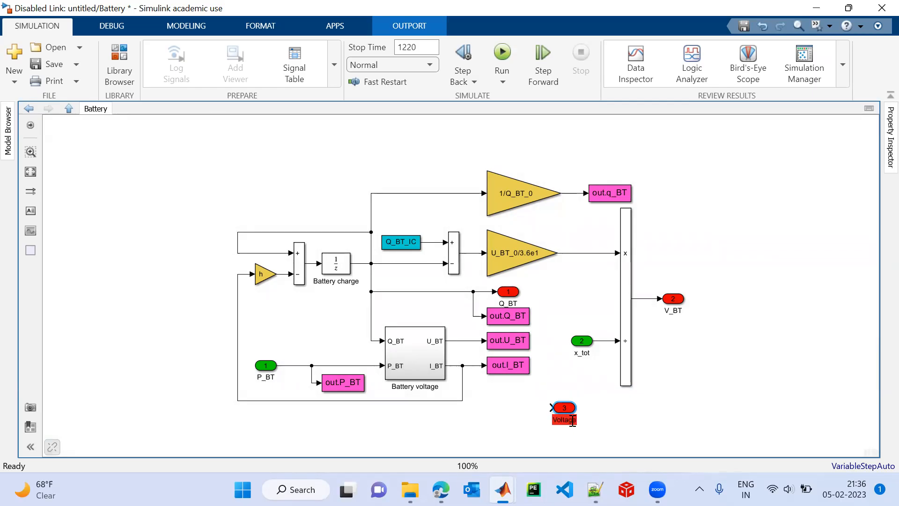
key("Return")
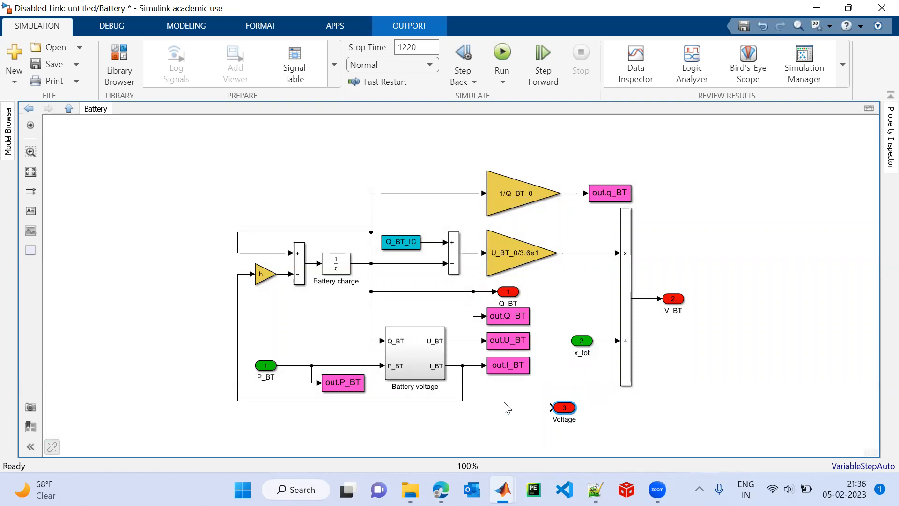
left_click_drag(550, 409, 471, 342)
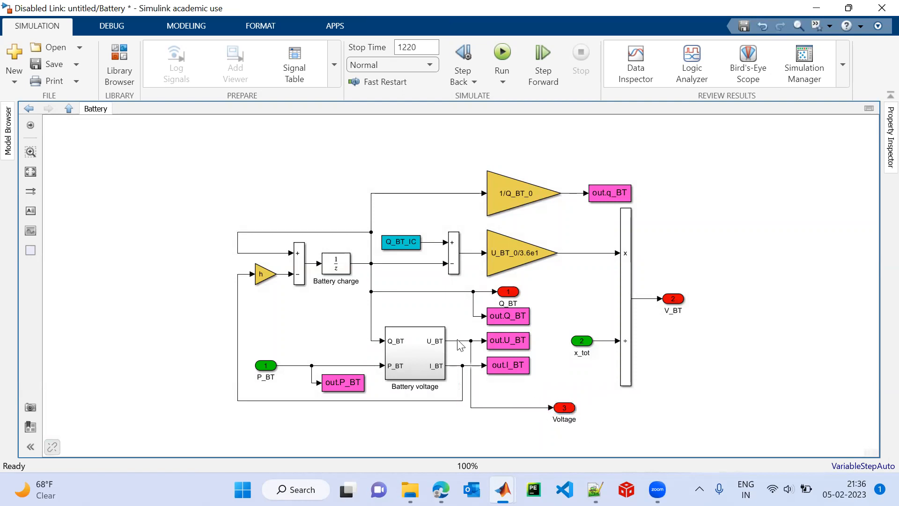
left_click(682, 307)
double_click(682, 311)
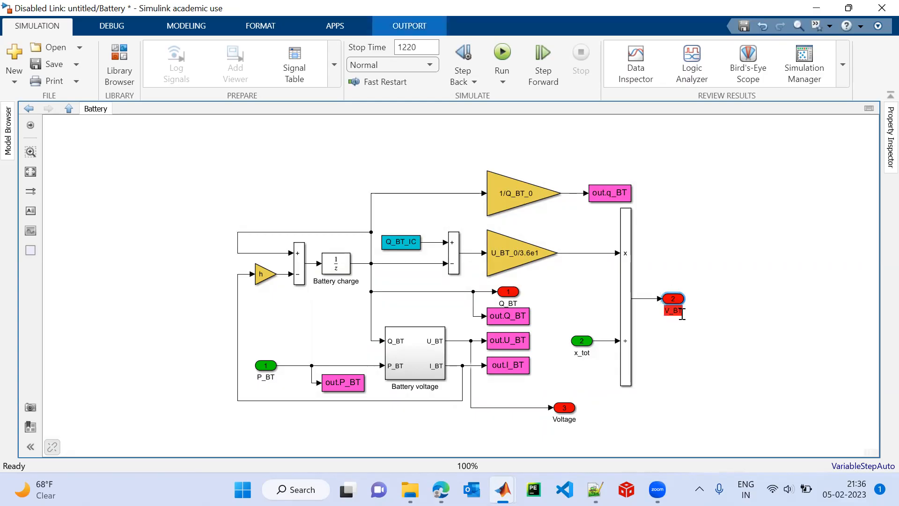
key("BackSpace")
type("T")
left_click(793, 242)
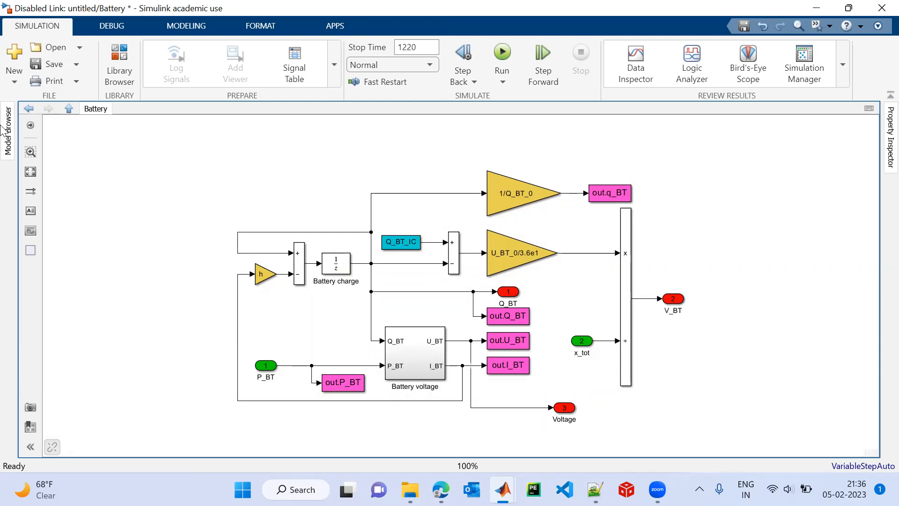
- Return to the top level of the model and move the Battery down slightly so P_BT lines up with P_EM
left_click(29, 109)
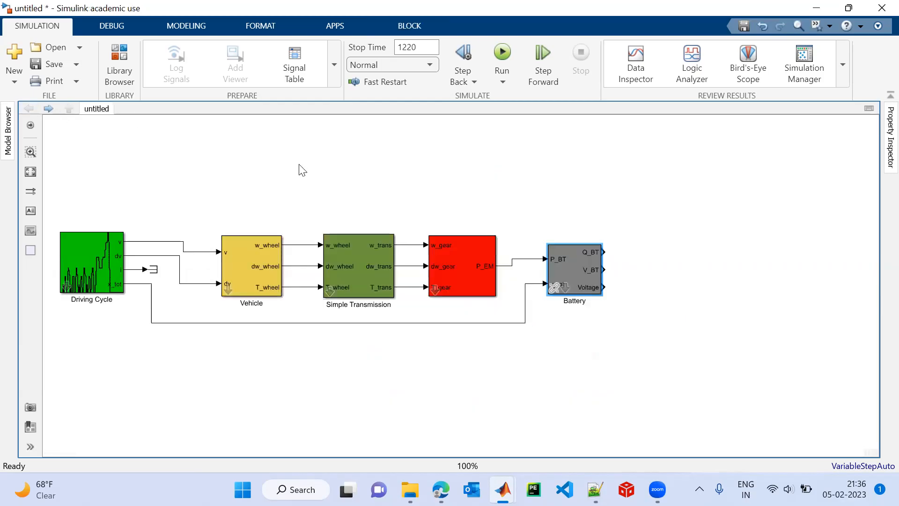
double_click(599, 285)
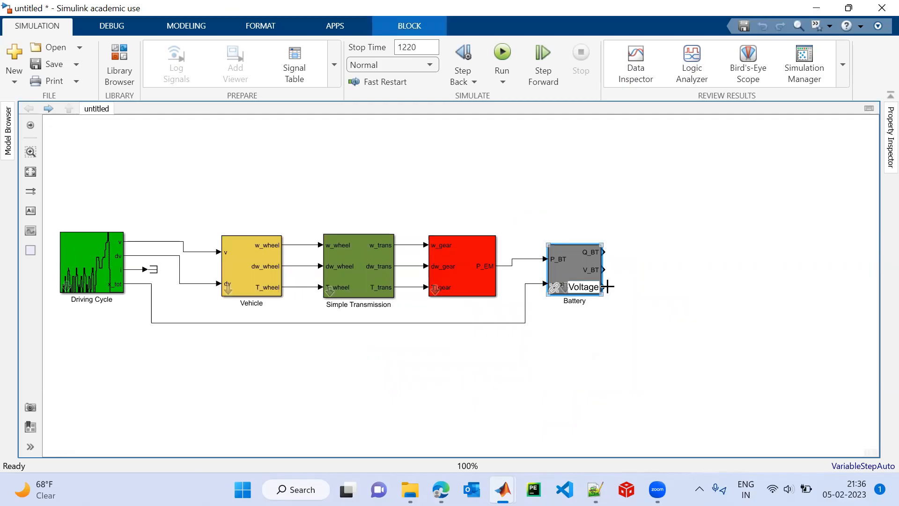
left_click_drag(574, 261, 574, 269)
left_click(565, 252)
- Review the port descriptions in the Battery and Driving Cycle block parameters and close both dialogs
double_click(578, 276)
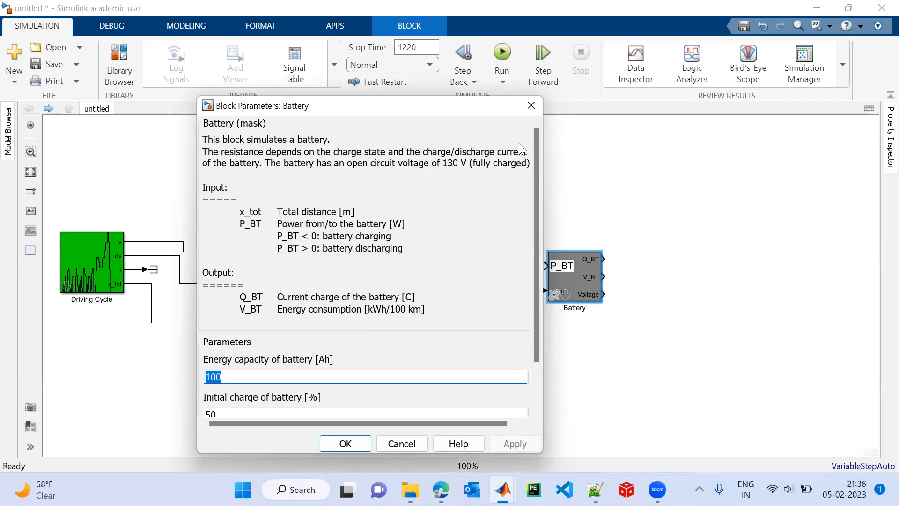
left_click(540, 106)
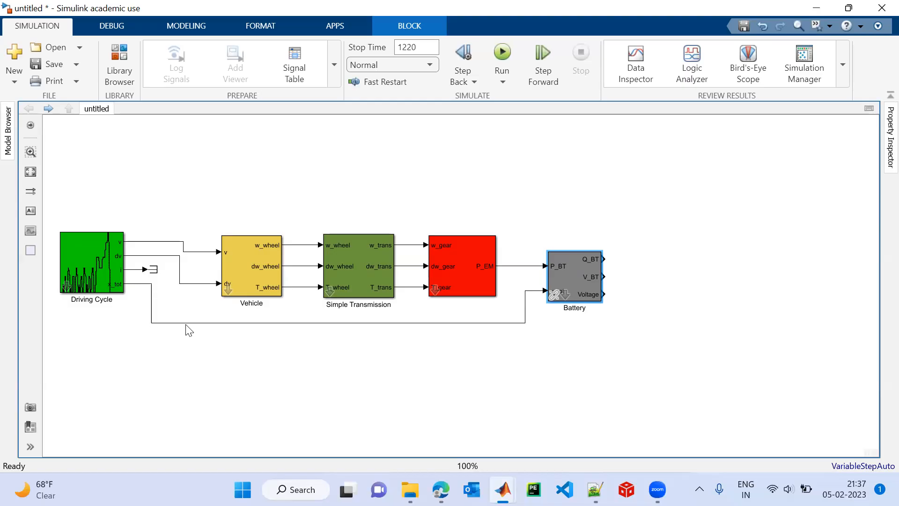
double_click(83, 266)
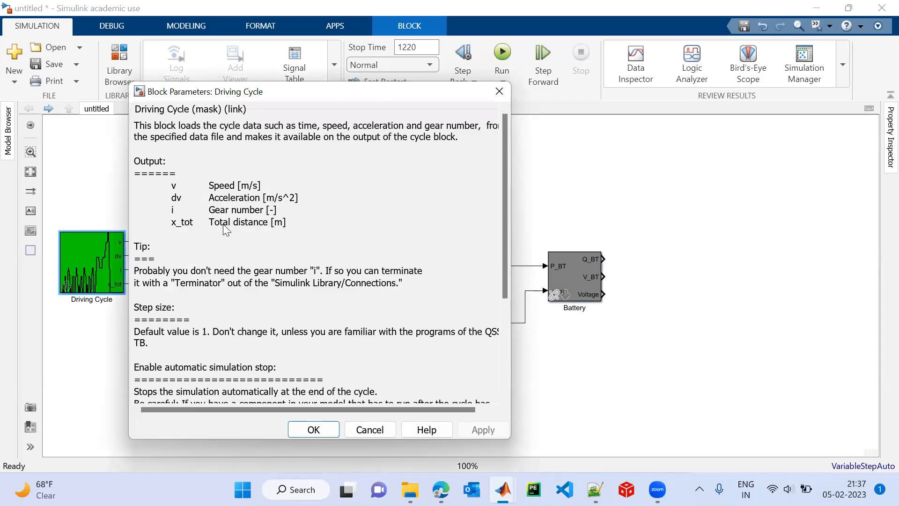
left_click(499, 92)
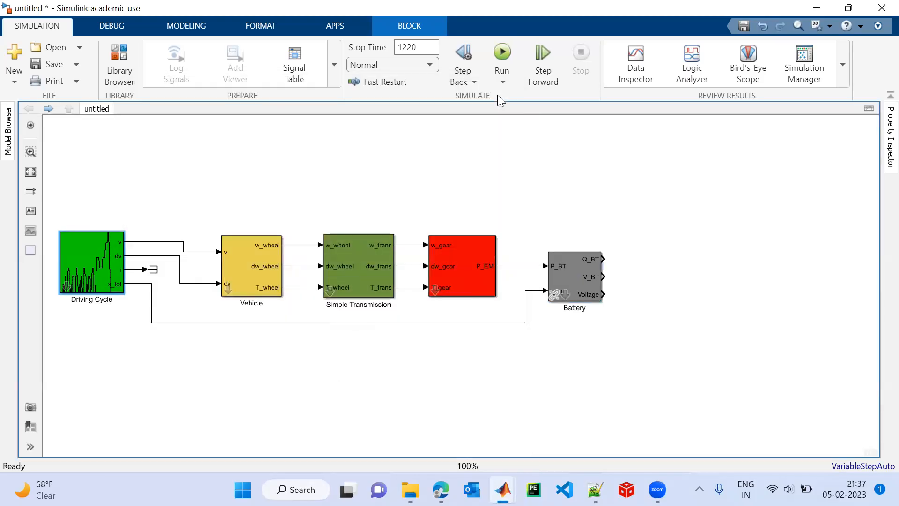
- Add a Gain block below the drivetrain blocks and branch the Driving Cycle's x_tot line into its input
double_click(331, 371)
type("gain")
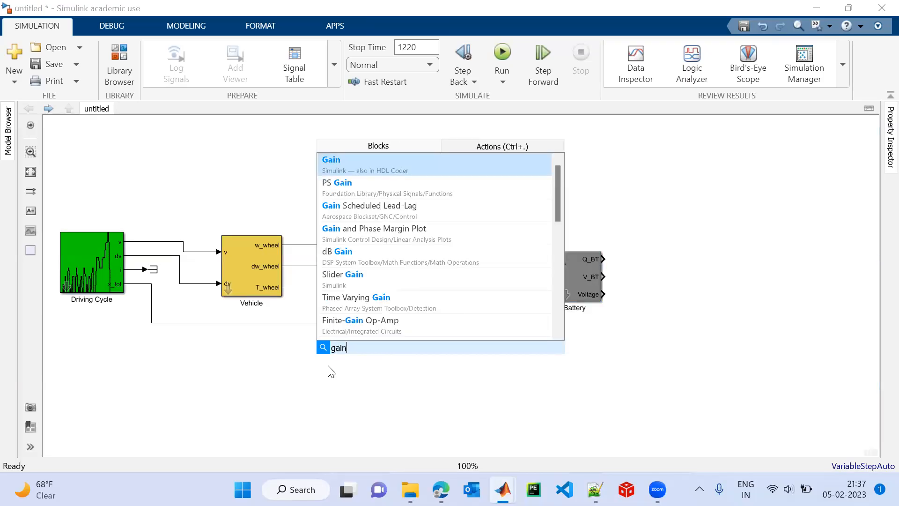
left_click(384, 162)
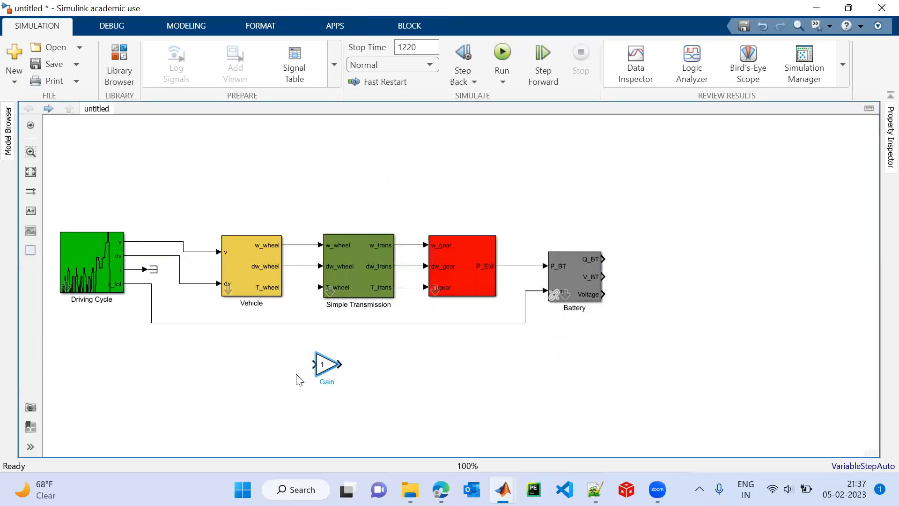
left_click_drag(311, 365, 270, 322)
- Set the Gain block's value to 1/1000 and enlarge the block so the value is readable
double_click(328, 364)
left_click(366, 336)
type("/1000")
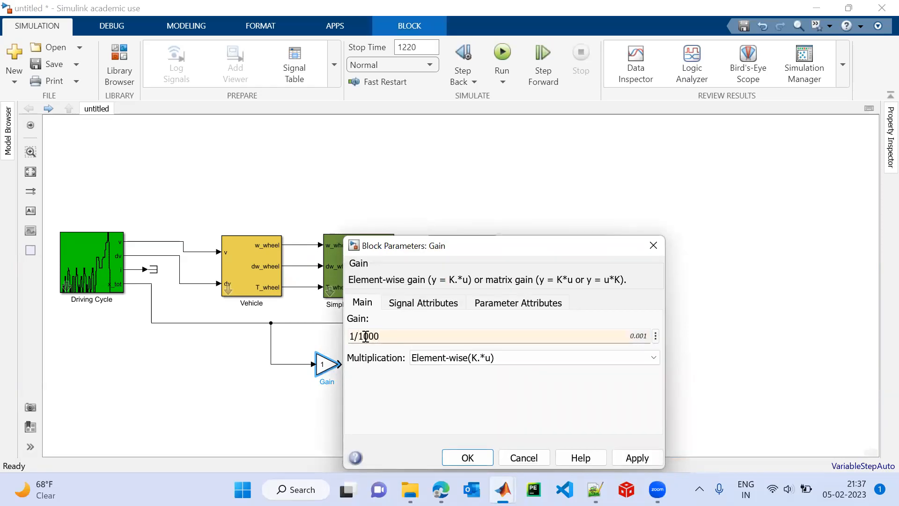
left_click(636, 464)
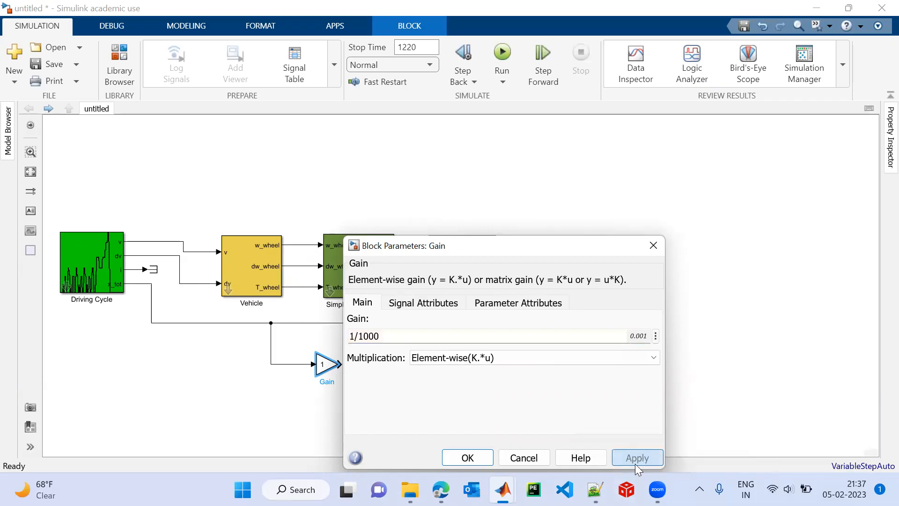
left_click(468, 457)
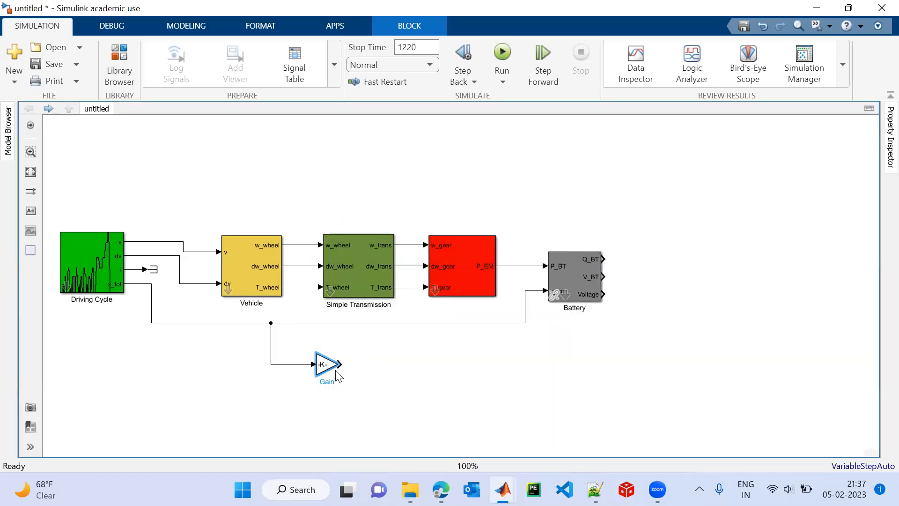
mouse_move(337, 372)
left_mouse_down()
mouse_move(372, 378)
mouse_move(326, 373)
mouse_move(328, 360)
left_mouse_up()
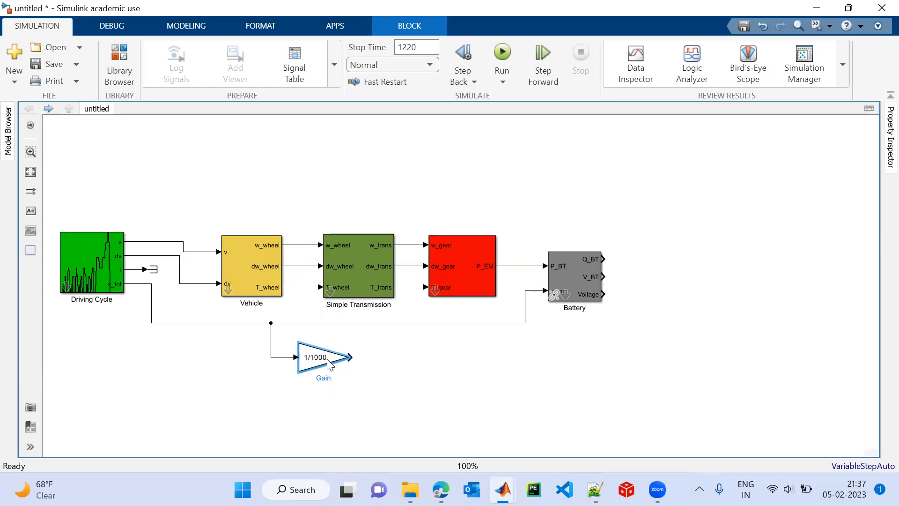
- Add a Display block beside the Gain, connect it to the Gain's output and name it Distance
double_click(431, 364)
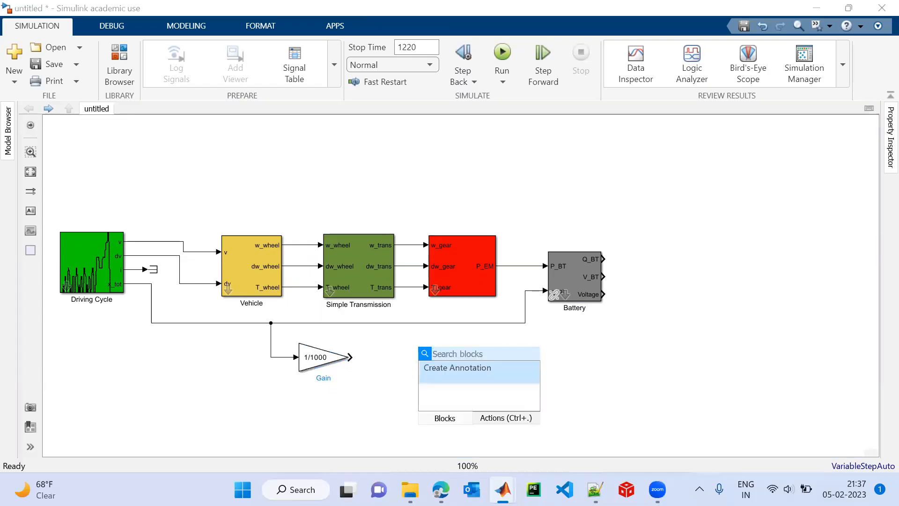
type("displa")
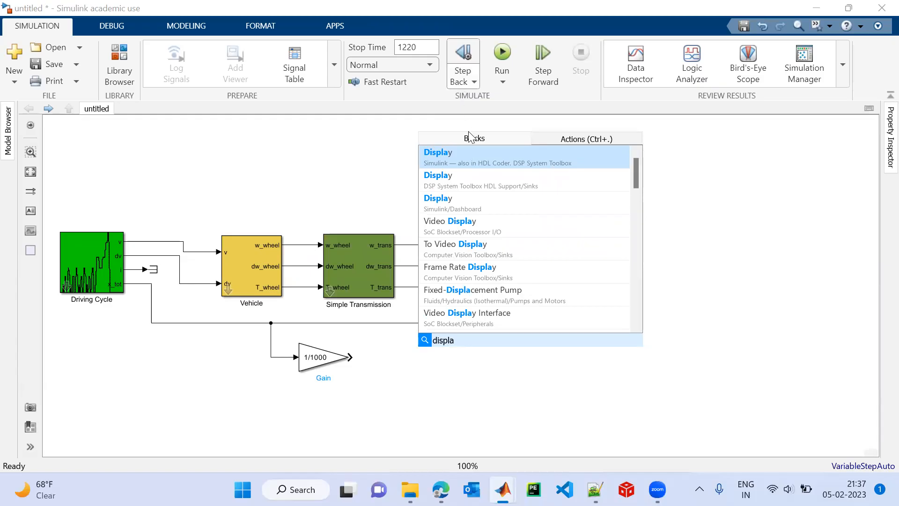
left_click(470, 171)
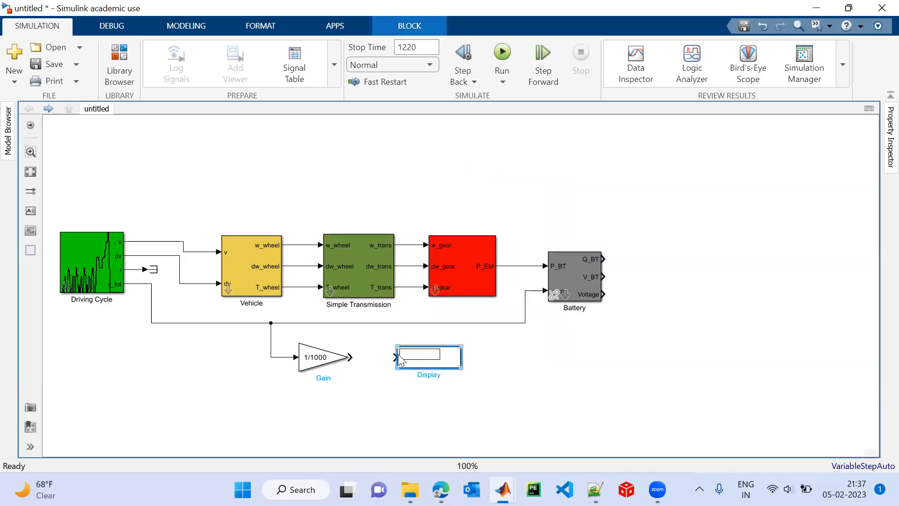
left_click_drag(392, 355, 352, 357)
left_click_drag(428, 352, 404, 354)
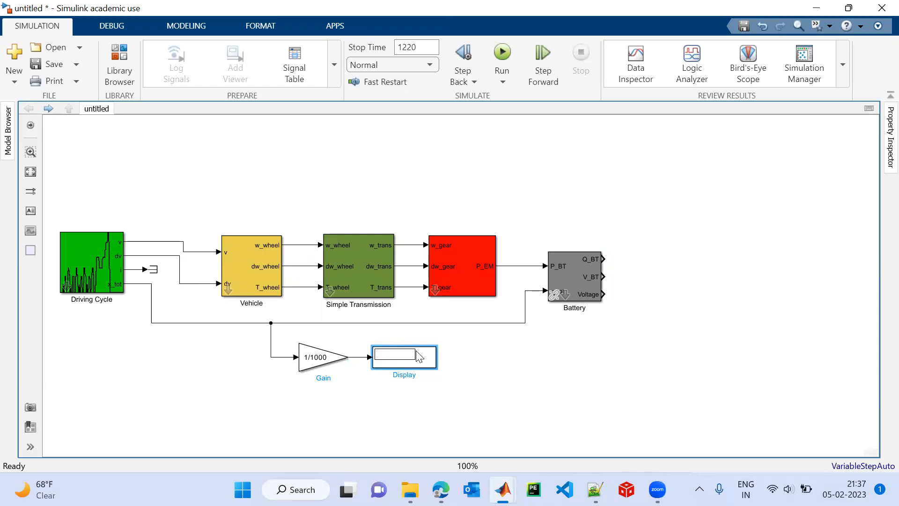
double_click(415, 376)
key("BackSpace")
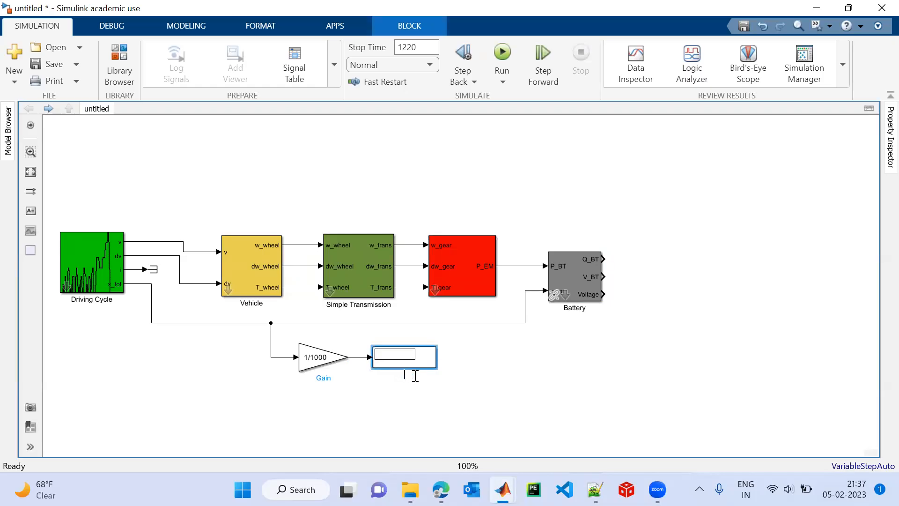
type("Distance")
- Make the Electric Motor's block name always shown, and toggle the Battery's block name off and back on
left_click(472, 272)
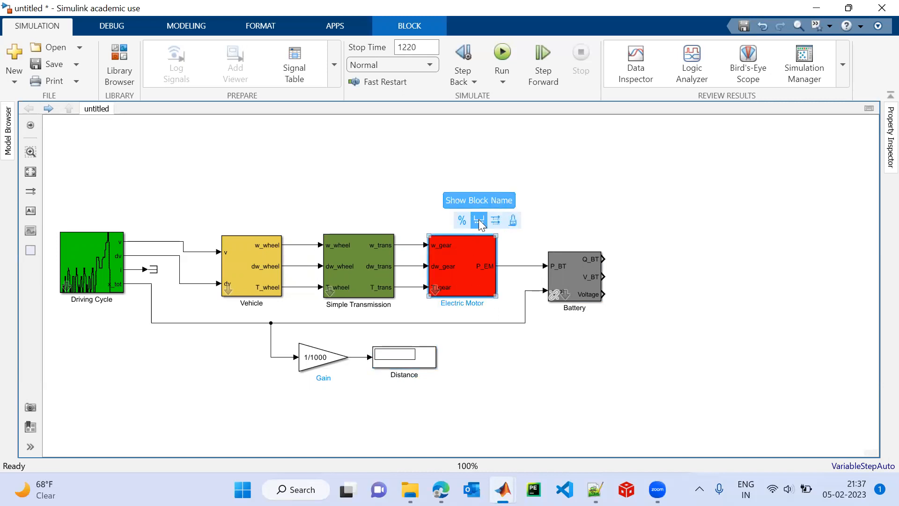
left_click(586, 275)
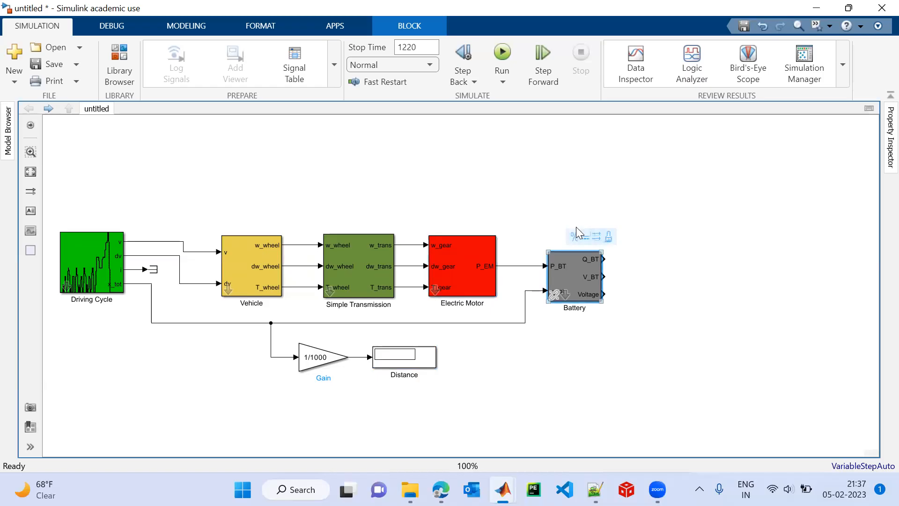
left_click(591, 237)
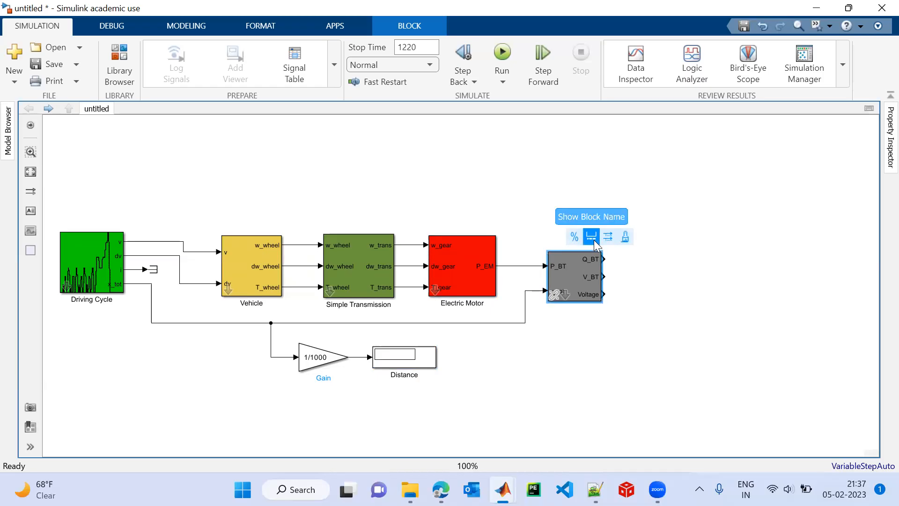
left_click(594, 239)
- Copy the Distance display beside the Battery and connect the copy to the Battery's Voltage output
double_click(667, 333)
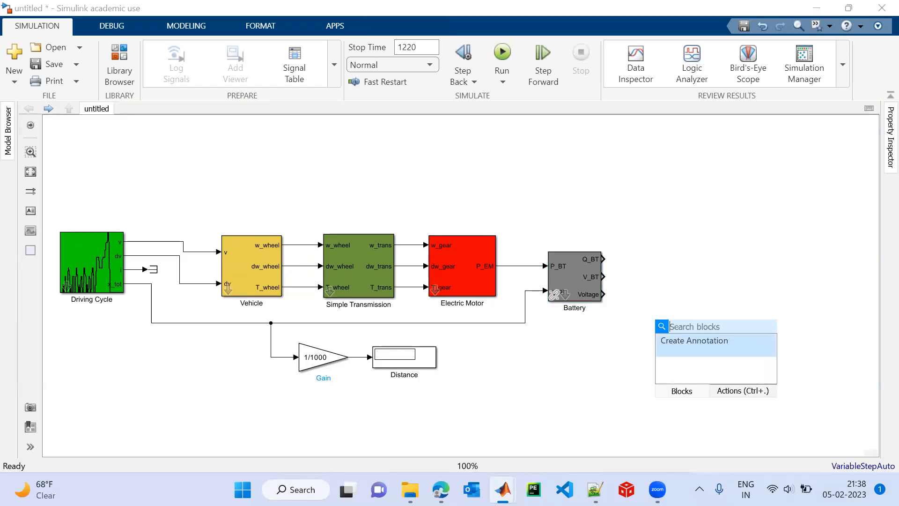
left_click(550, 363)
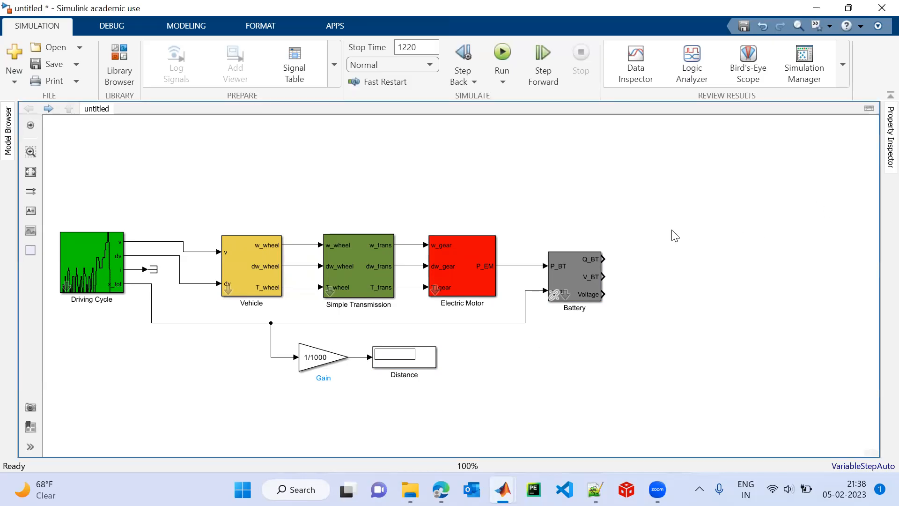
left_click_drag(427, 357, 739, 286)
left_click_drag(763, 289, 872, 295)
left_click_drag(812, 294, 722, 293)
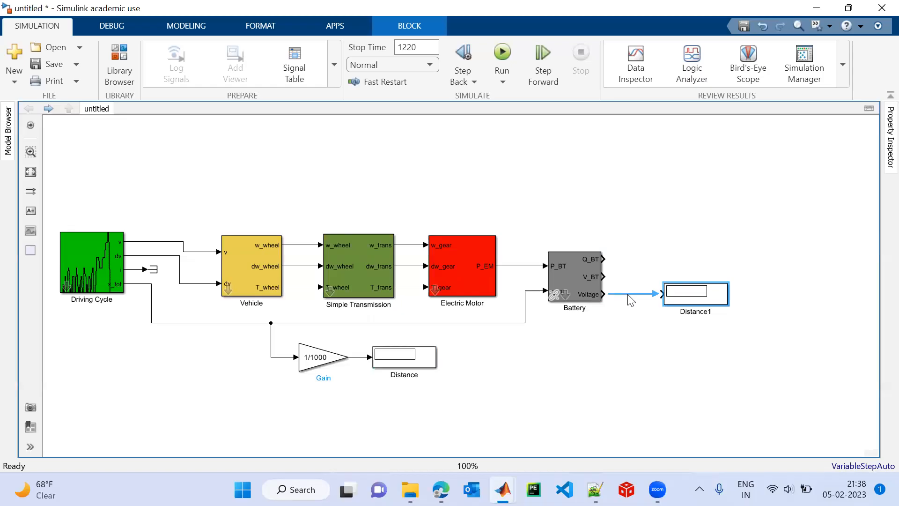
left_click(708, 244)
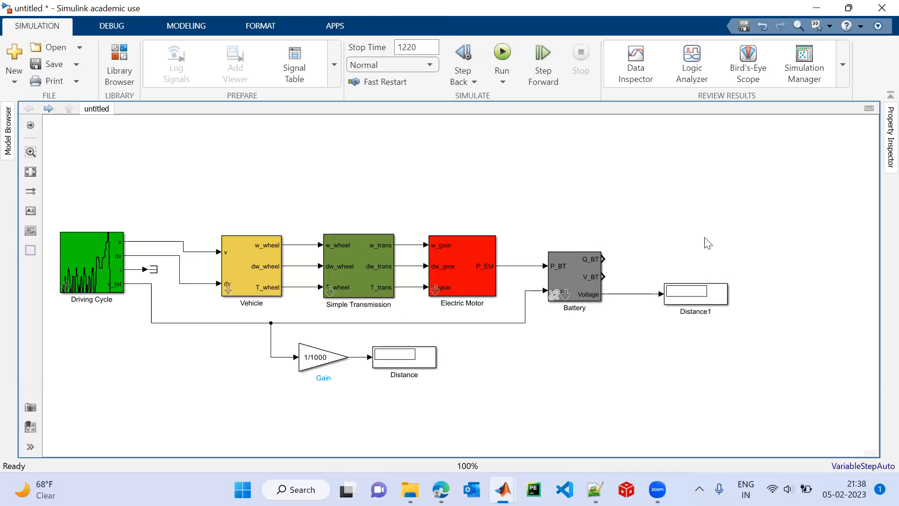
- Duplicate the display above for the Battery's Q_BT output, align it with the one below, and name it Charge
left_click_drag(703, 294, 711, 258, "ctrl")
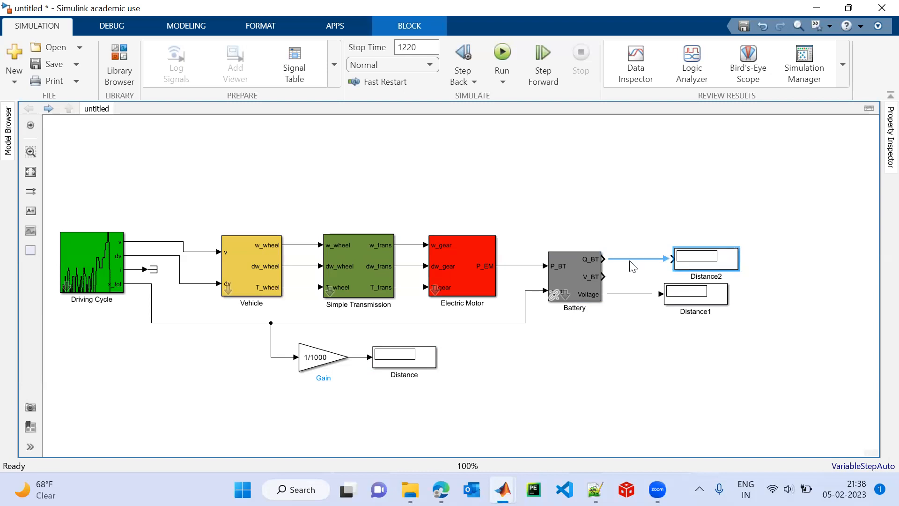
mouse_move(728, 268)
left_mouse_down()
mouse_move(703, 267)
mouse_move(716, 259)
left_mouse_up()
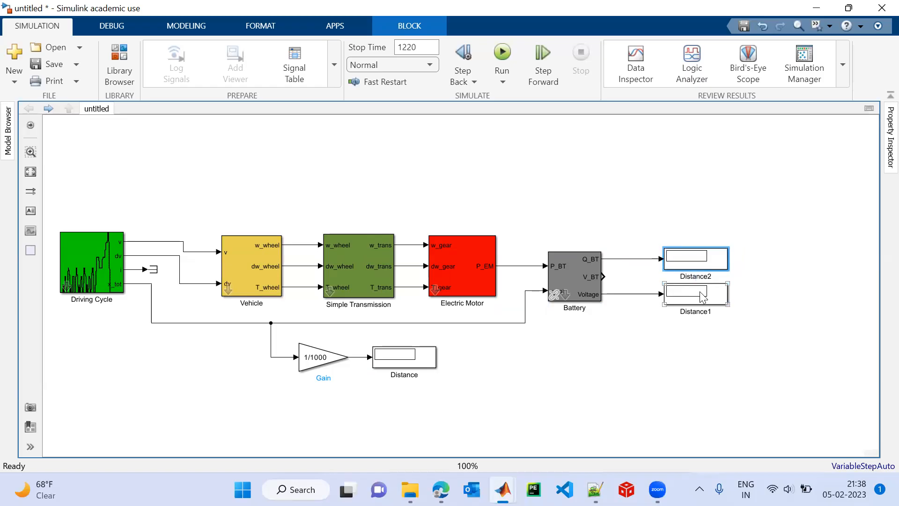
left_click(705, 277)
key("BackSpace")
key("BackSpace")
key("BackSpace")
key("BackSpace")
key("BackSpace")
key("BackSpace")
key("BackSpace")
type("Charge")
- Rename the display on the Battery's Voltage output as Voltage
left_click(699, 309)
key("BackSpace")
key("BackSpace")
key("BackSpace")
key("BackSpace")
key("BackSpace")
key("BackSpace")
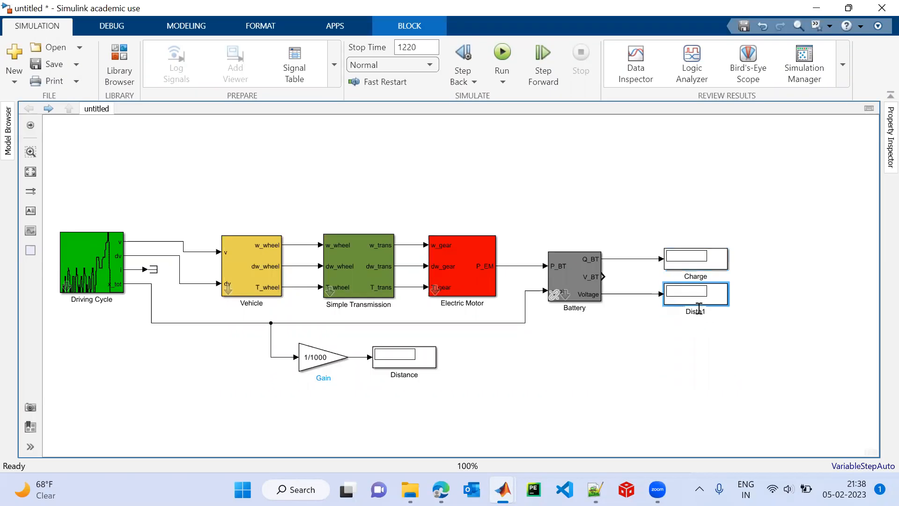
key("BackSpace")
key("BackSpace")
type("Voltage")
- Spread the Charge and Voltage displays apart and place a copied display between them for the Battery's V_BT output
left_click(721, 302)
left_click_drag(720, 302, 719, 326)
left_click_drag(715, 268, 713, 258)
left_click_drag(710, 322, 715, 279)
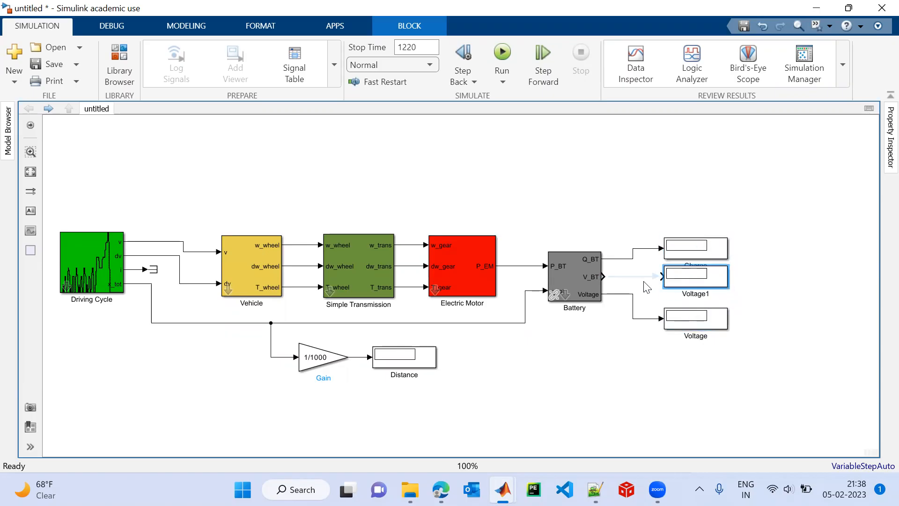
- Name the display on the V_BT output Energy Consumption and move the Charge display up to space the three evenly
left_click(709, 295)
left_click(707, 296)
key("BackSpace")
key("BackSpace")
key("BackSpace")
key("BackSpace")
key("BackSpace")
key("BackSpace")
key("BackSpace")
key("BackSpace")
type("Energy Consumption")
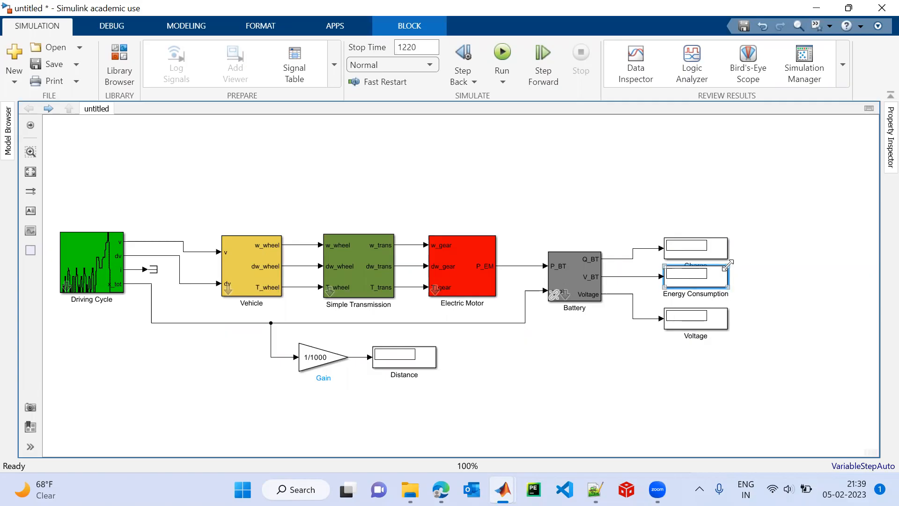
left_click(720, 251)
left_click_drag(720, 251, 720, 238)
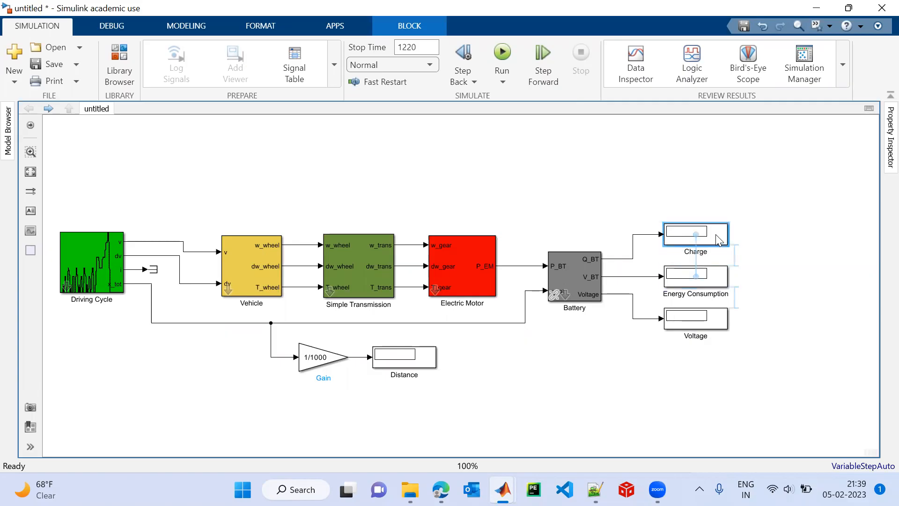
- Insert a Gain block above the Charge display and connect its input to the Battery's Q_BT line
left_click(777, 277)
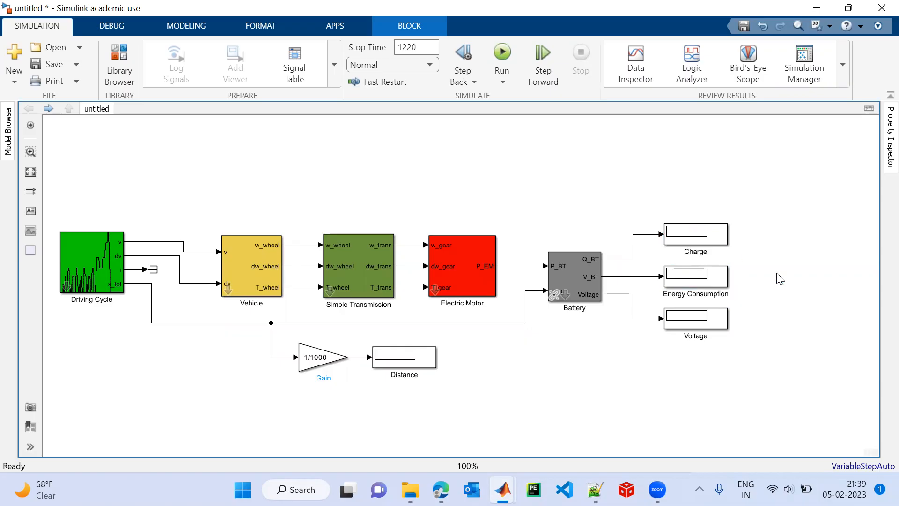
double_click(665, 160)
type("gain")
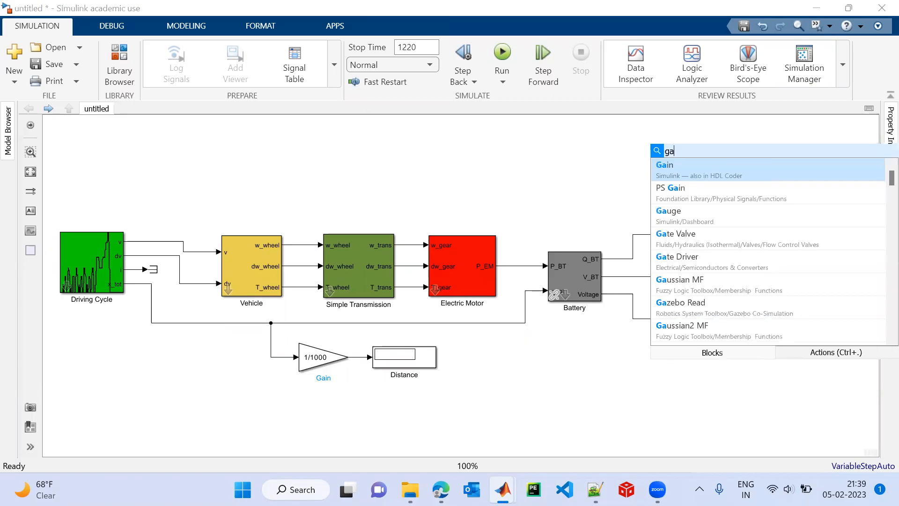
left_click(773, 164)
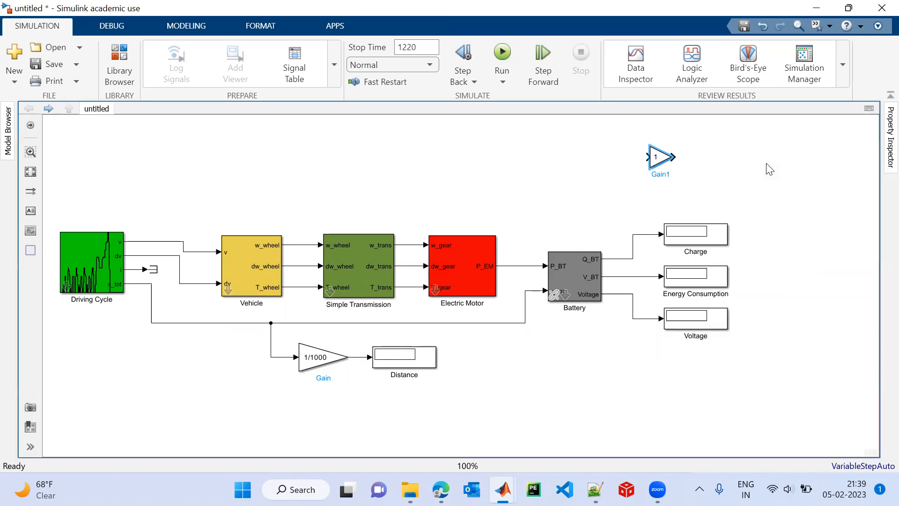
left_click_drag(648, 156, 634, 233)
- Set the gain of the new block above the Charge display to (1/(100*3600))
double_click(662, 158)
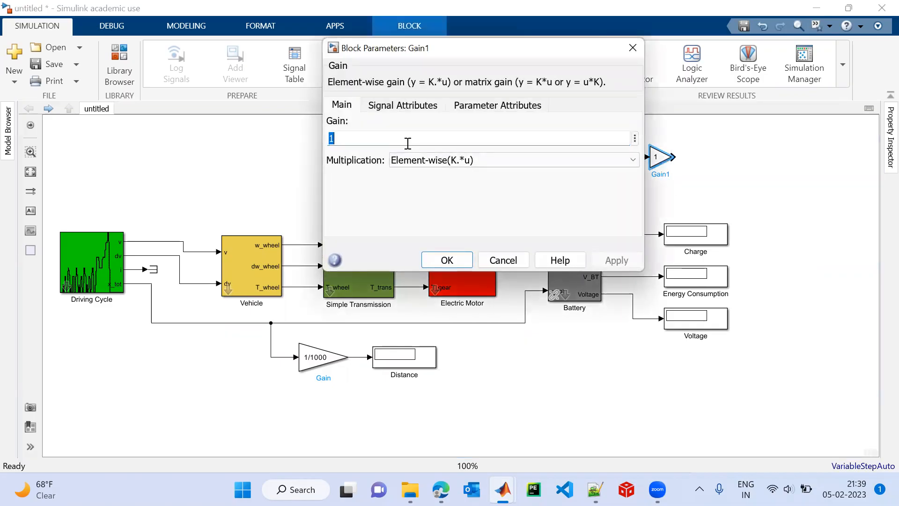
left_click(408, 144)
type("(")
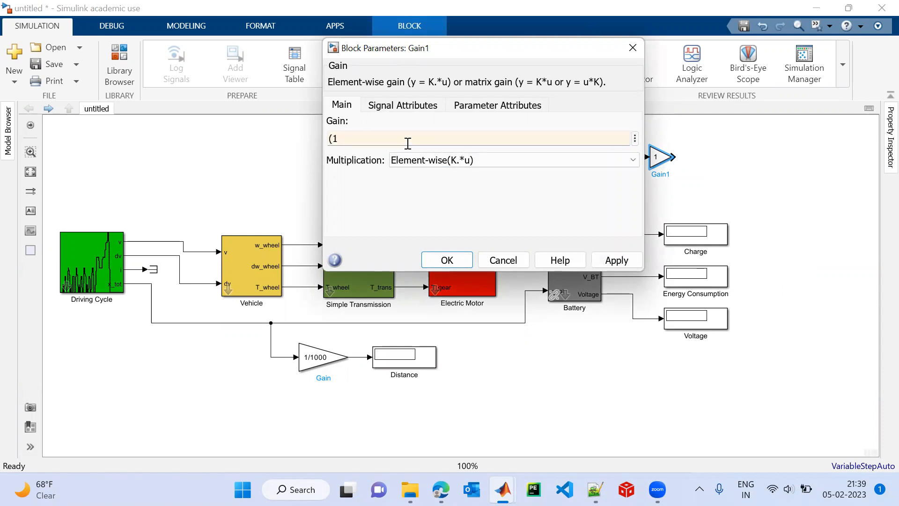
type("/(100*3600))")
key("Return")
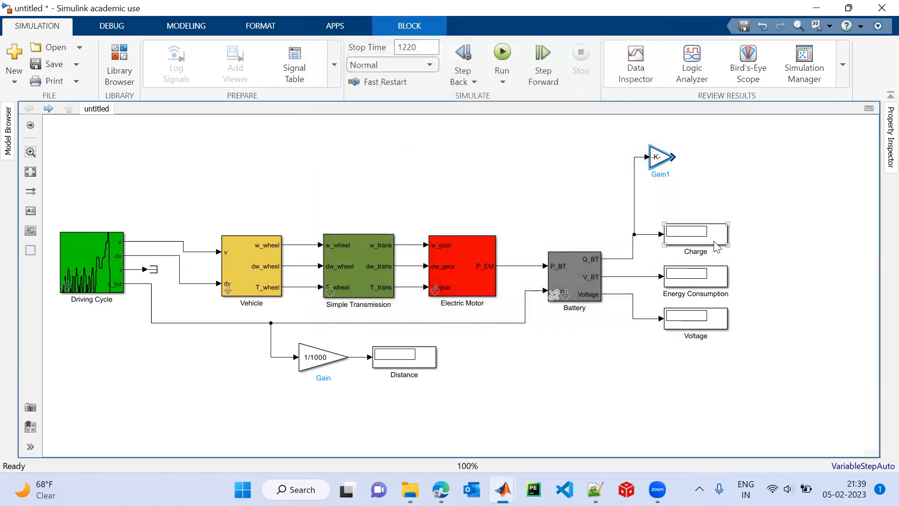
- Copy the Charge display to the new Gain block's output, connect it, and name it SOC
left_click_drag(717, 245, 759, 167)
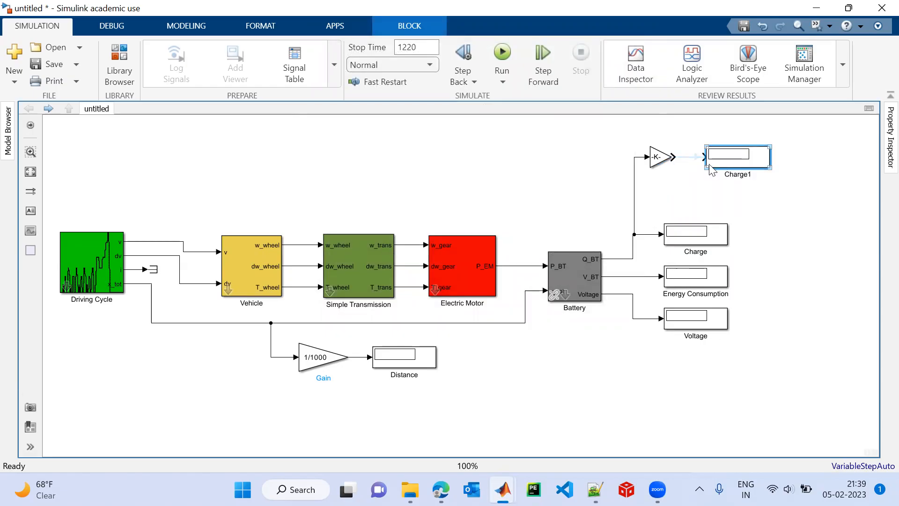
left_click(687, 159)
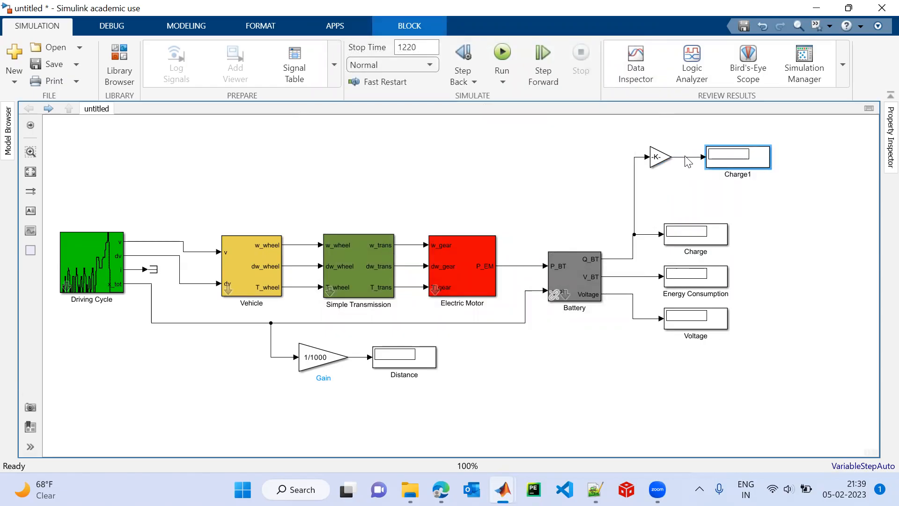
double_click(733, 175)
type("Ch")
type("C")
key("Escape")
- Copy the Voltage display below the Battery and connect it to the Electric Motor's P_EM line
left_click_drag(721, 323, 619, 373)
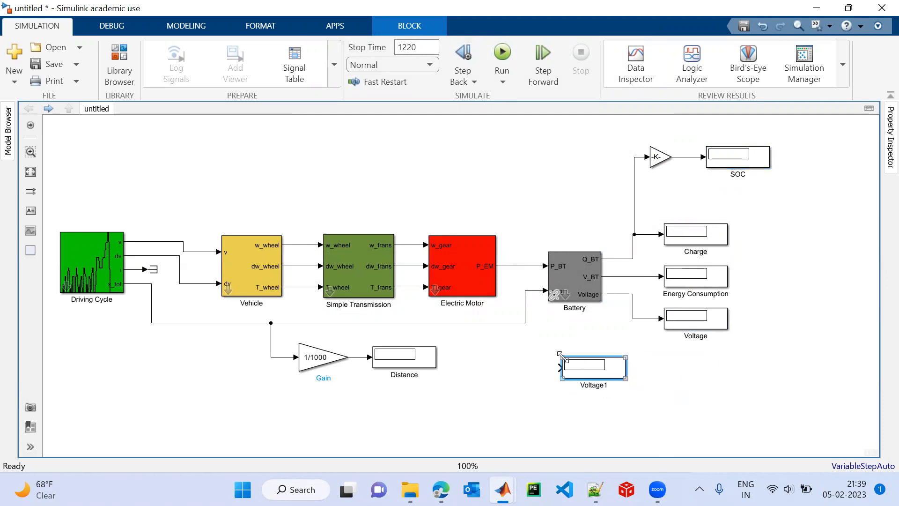
left_click_drag(555, 366, 521, 267)
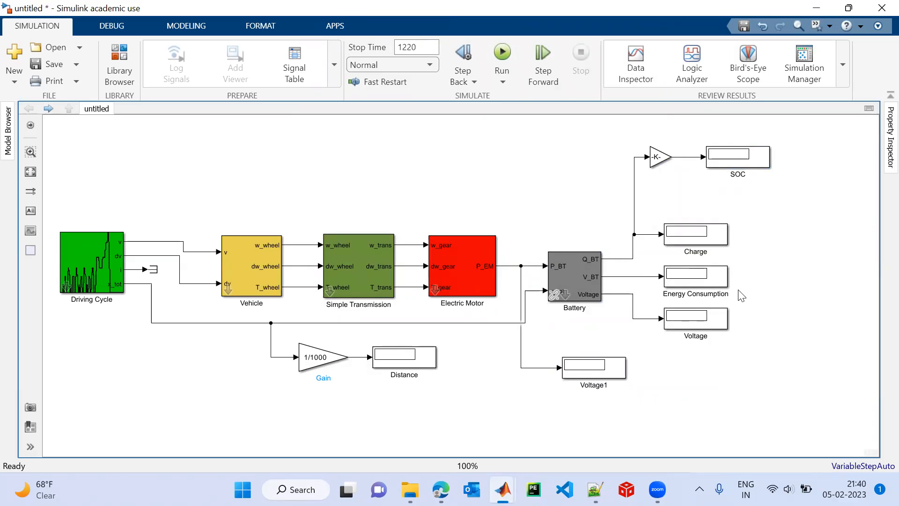
- Add a Scope block beside the battery displays, stretch it taller, and place it further out from them
double_click(786, 283)
type("scop")
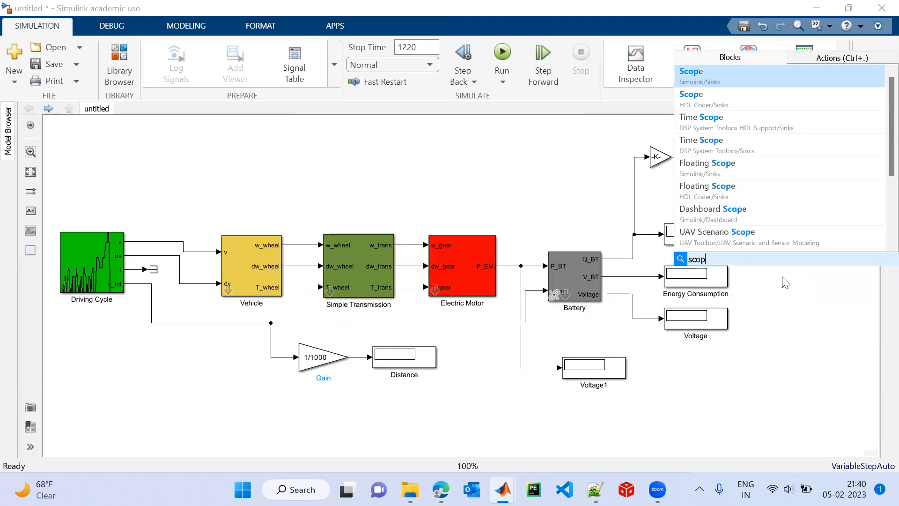
left_click(711, 70)
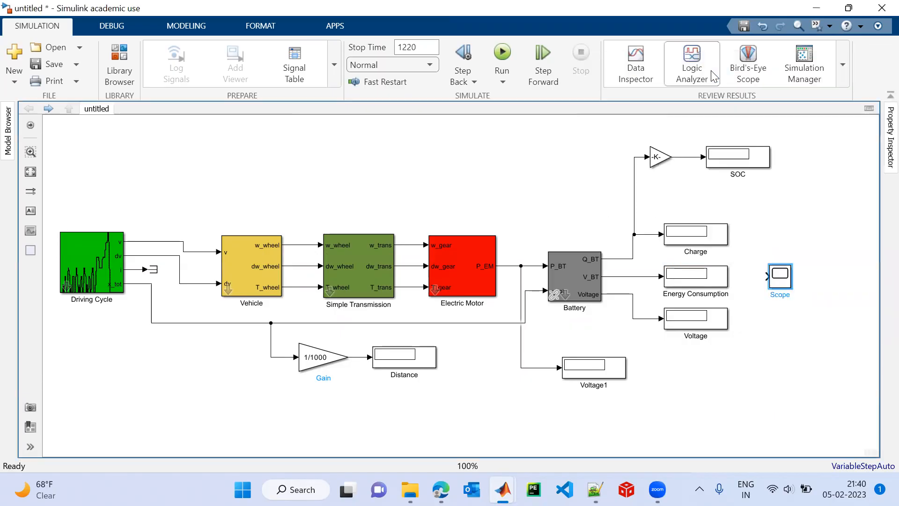
left_click_drag(795, 286, 801, 336)
left_click_drag(788, 302, 826, 285)
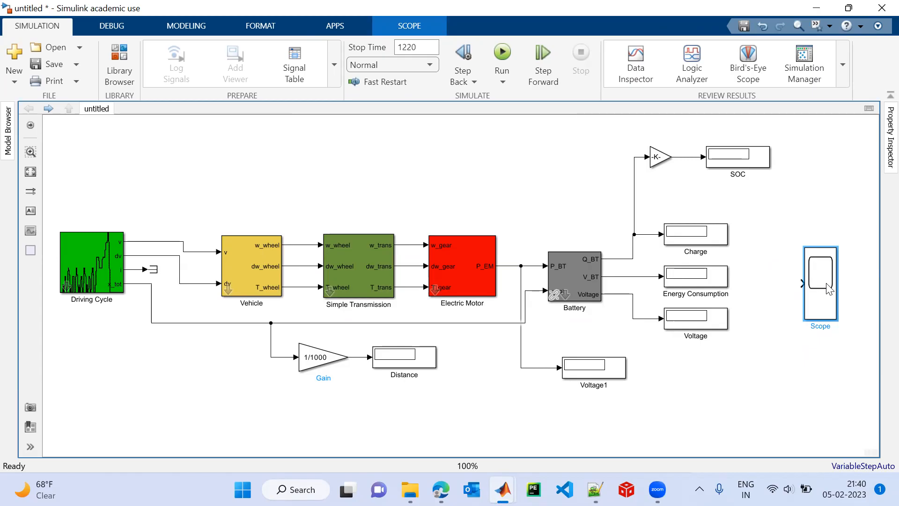
- Connect the SOC gain output, V_BT and Voltage lines to three separate inputs of the Scope
left_click_drag(802, 285, 685, 159)
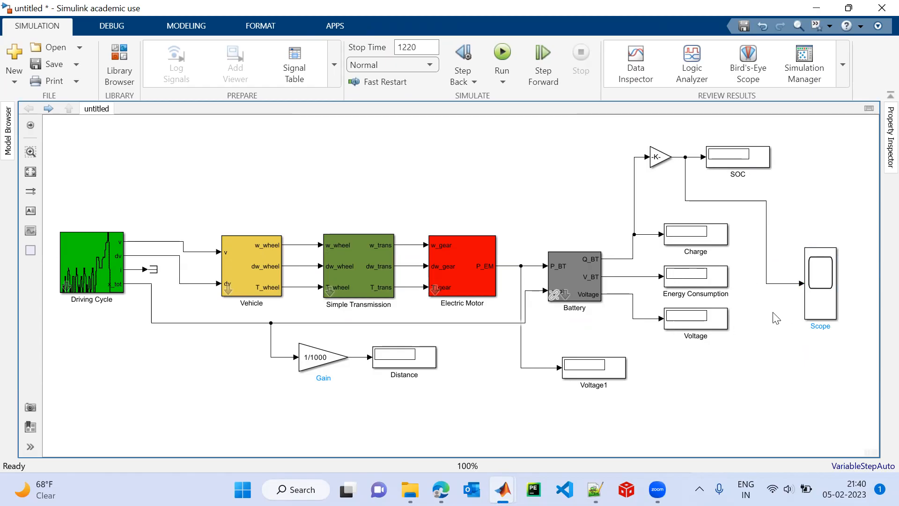
left_click_drag(650, 277, 802, 301)
left_click_drag(648, 320, 800, 310)
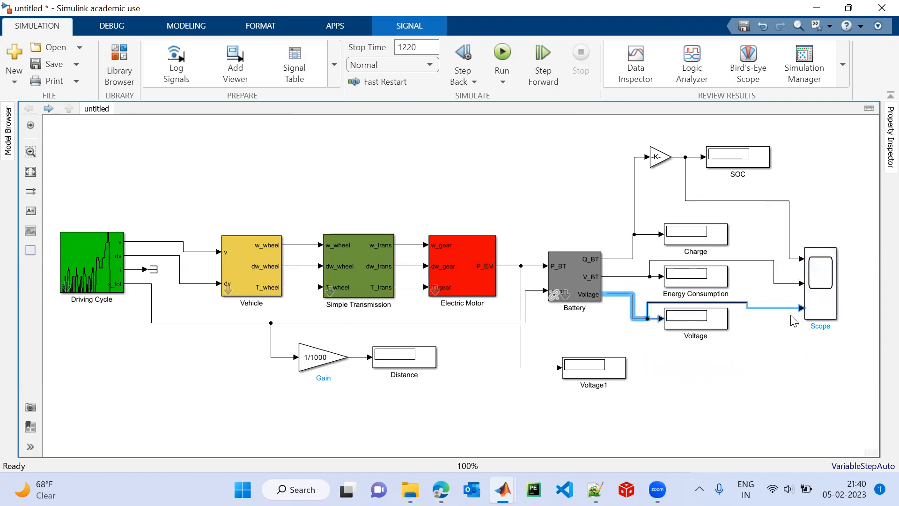
- Label the three Scope input signals Voltage, Consumption Rate and SOC
double_click(786, 314)
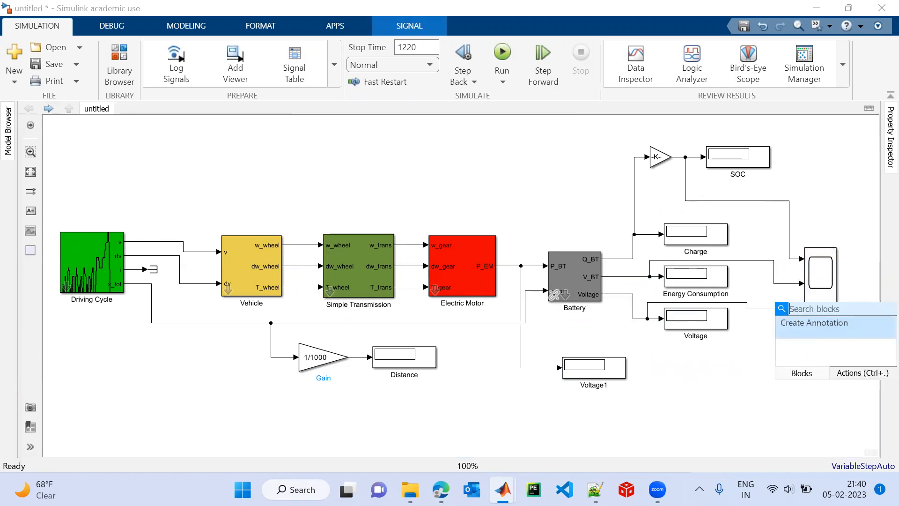
left_click(741, 338)
double_click(764, 309)
type("Voltage")
left_click(741, 260)
type("Consumption Rate")
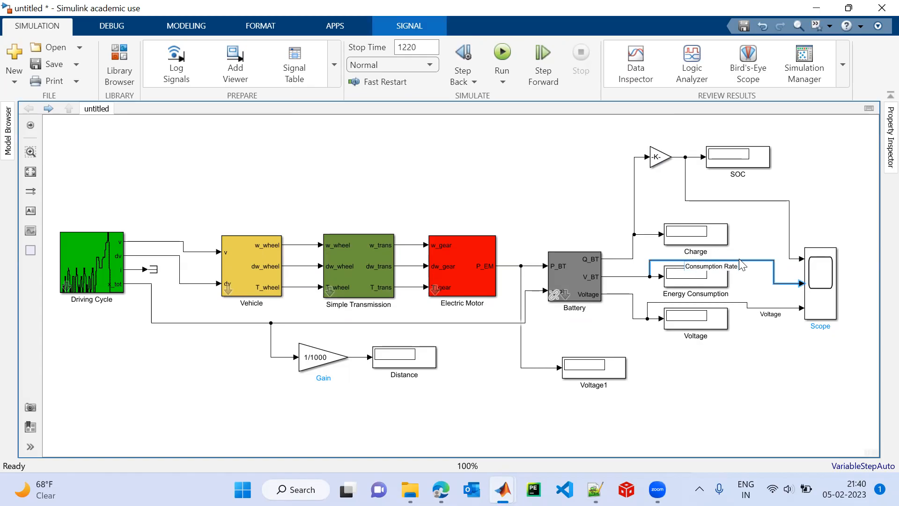
double_click(754, 202)
type("SOC")
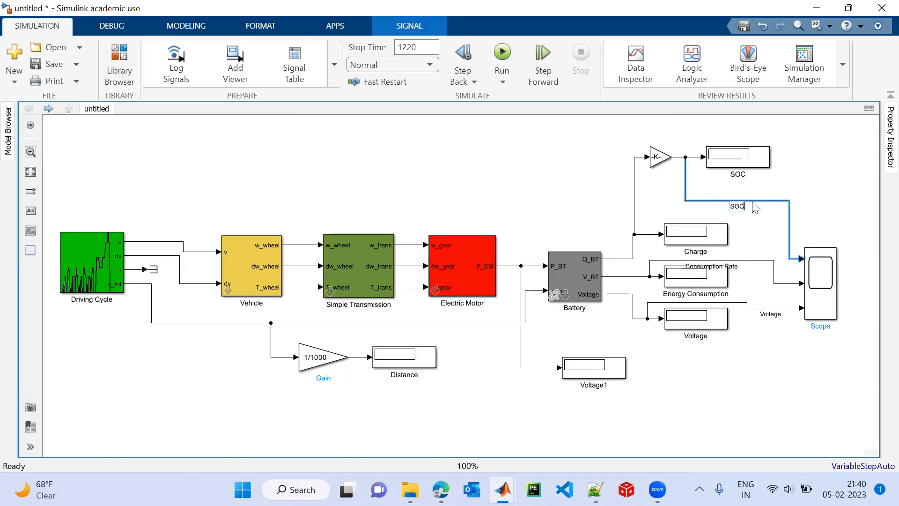
left_click(689, 280)
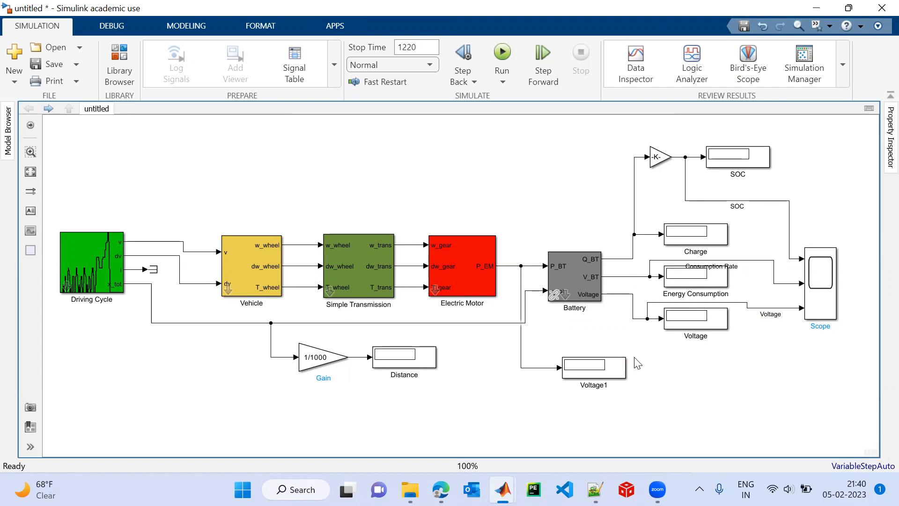
- Add a Discrete-Time Integrator block below the Voltage display and connect its input to the V_BT line
double_click(695, 386)
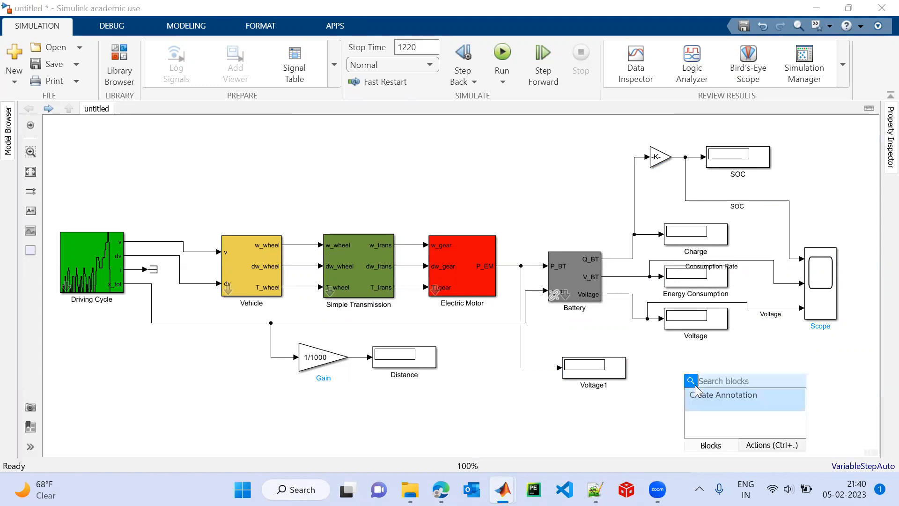
type("dis")
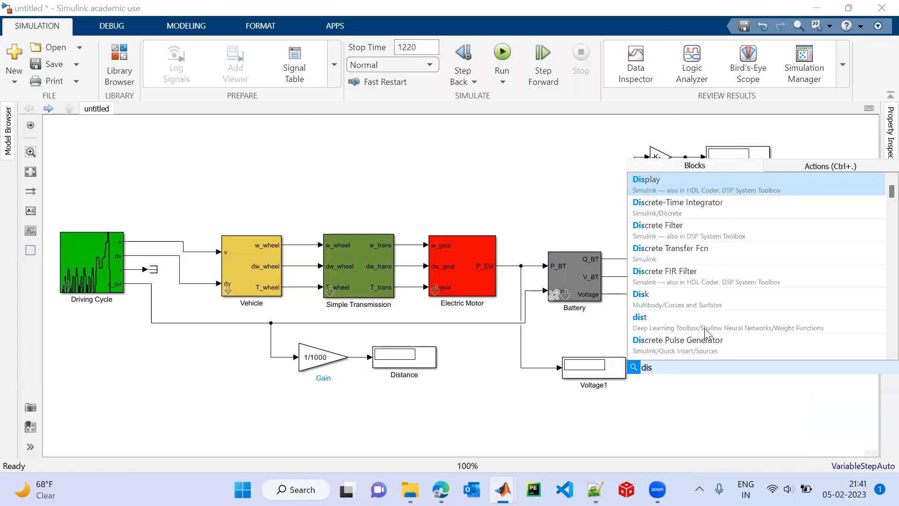
left_click(708, 207)
left_click_drag(678, 385, 629, 277)
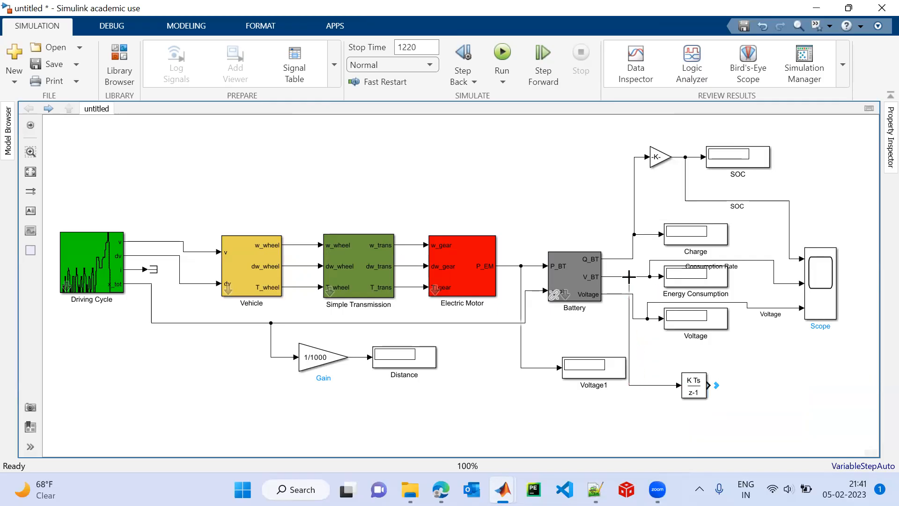
- Copy the Energy Consumption display next to the integrator and connect it to the integrator's output
left_click(725, 285)
left_click_drag(726, 288, 795, 392)
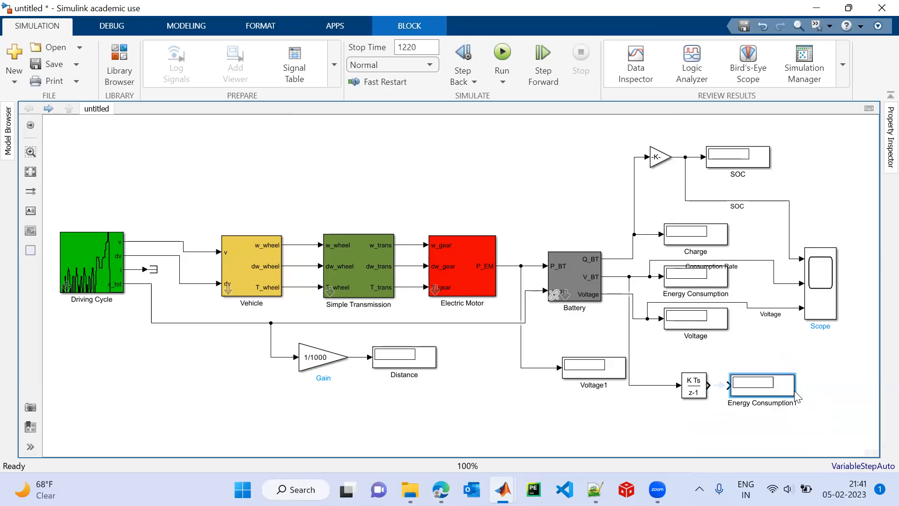
left_click(719, 385)
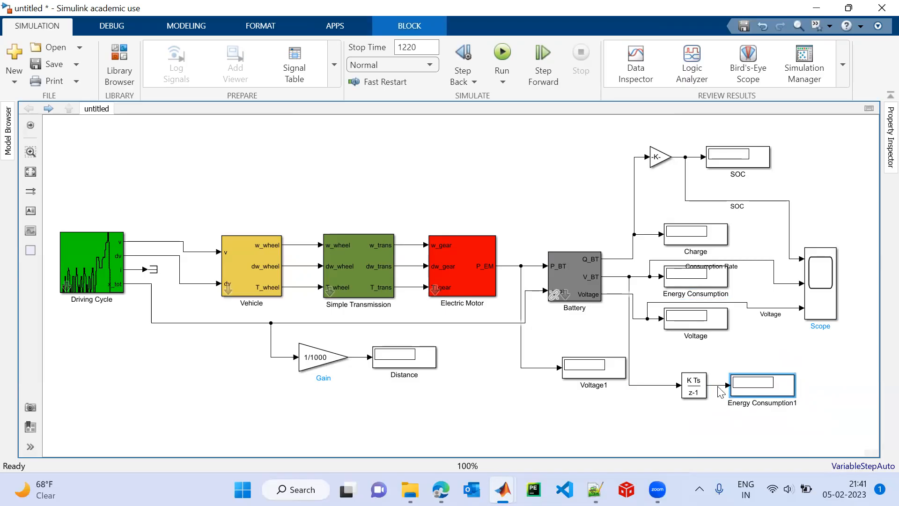
- Rename the V_BT display as Energy Consumption Rate and the integrator's display as Energy Consumption(W)
left_click(729, 294)
type("Rat")
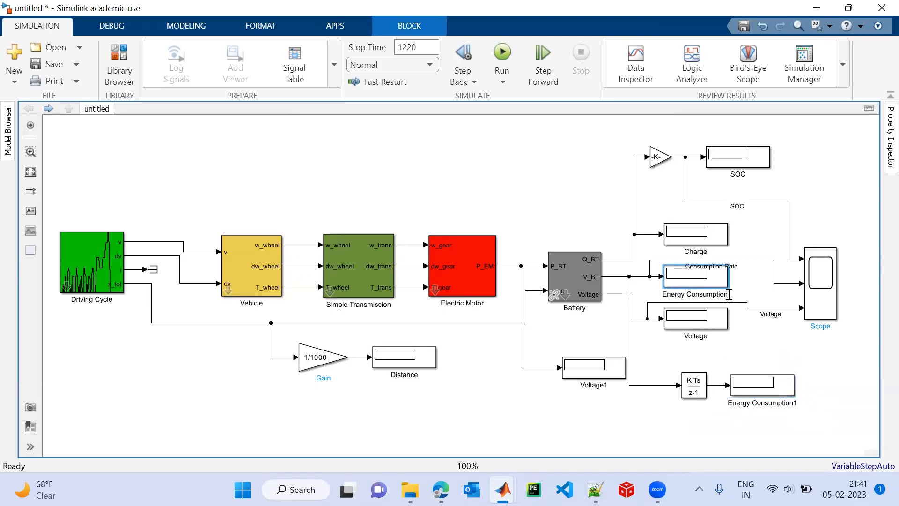
type("e")
left_click(798, 404)
key("BackSpace")
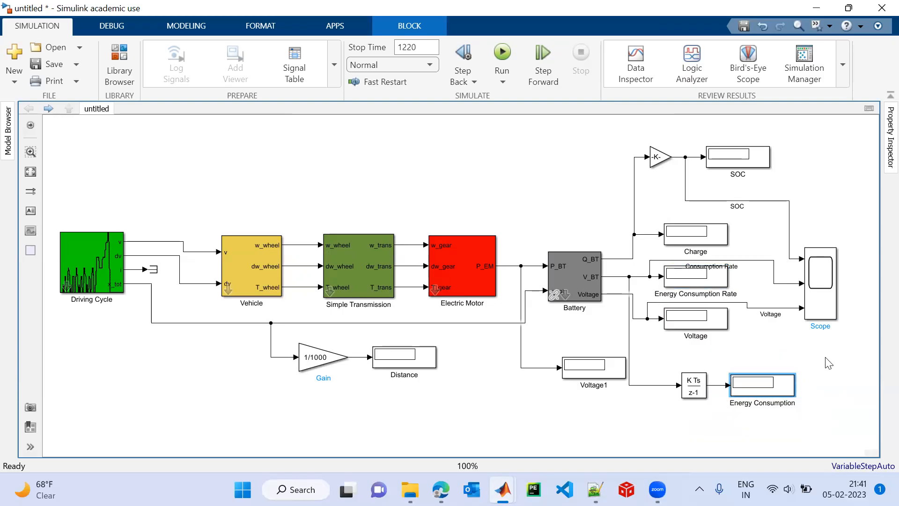
type("(W)")
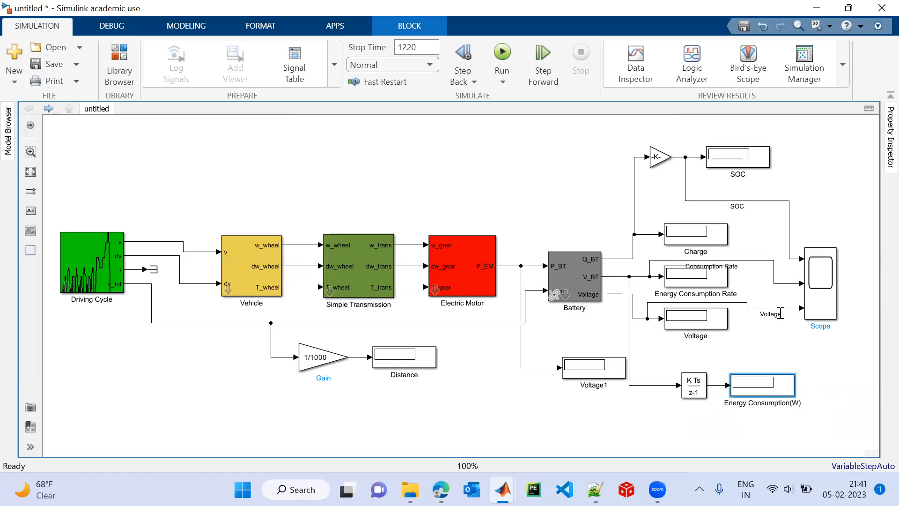
- Rename the Voltage display as Voltage(V) and the display on the P_EM line as Motor Power(W)
left_click(706, 335)
left_click(706, 335)
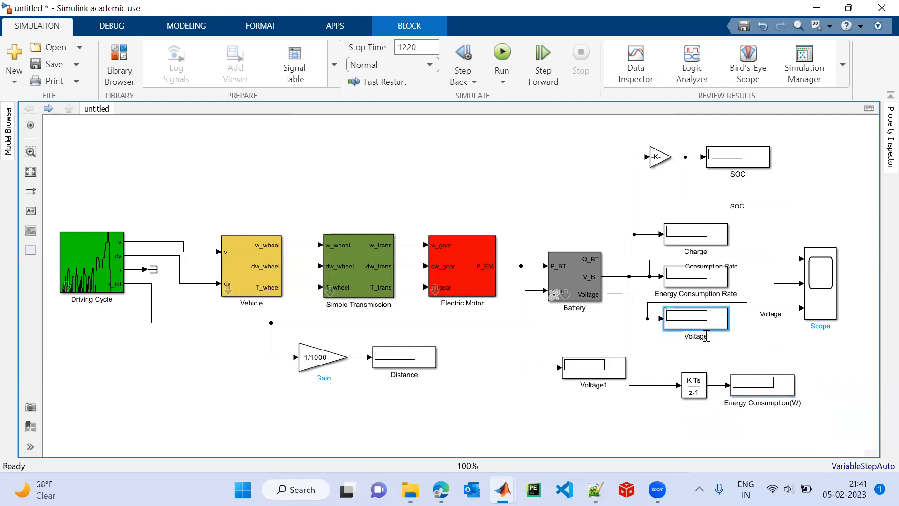
type("(V)")
left_click(604, 386)
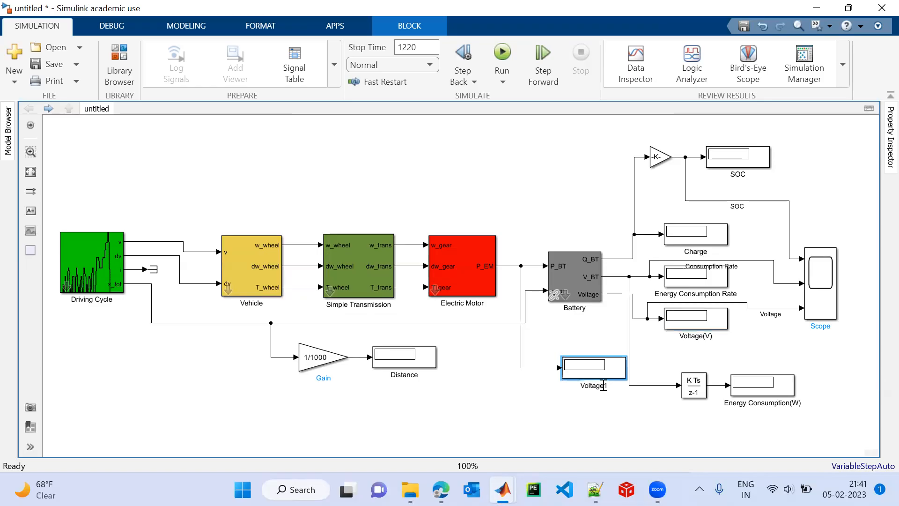
key("BackSpace")
key("BackSpace")
key("BackSpace")
key("BackSpace")
key("BackSpace")
key("BackSpace")
key("BackSpace")
key("BackSpace")
type("Motor Power(W)")
key("Return")
- Move the Scope further from the displays and shift the Consumption Rate label clear of the Energy Consumption Rate display
left_click_drag(841, 296, 811, 284)
left_click(794, 170)
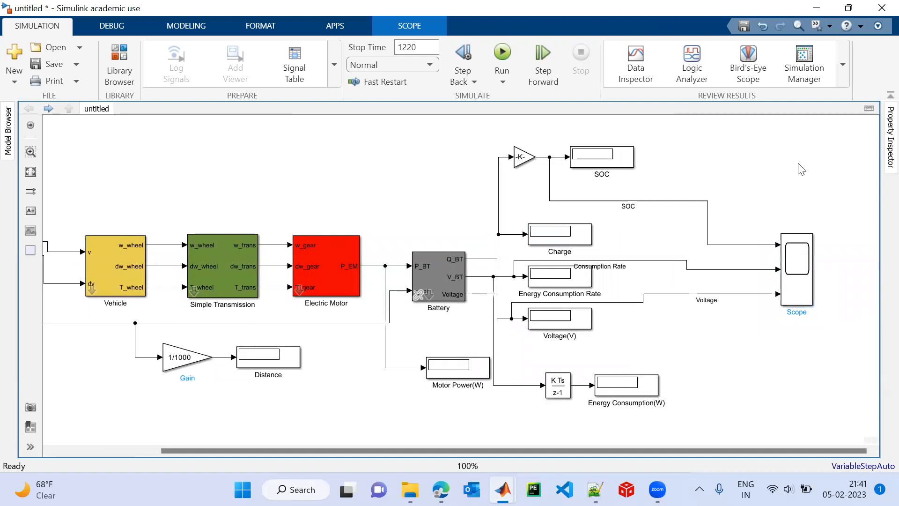
key("space")
left_click_drag(716, 270, 724, 267)
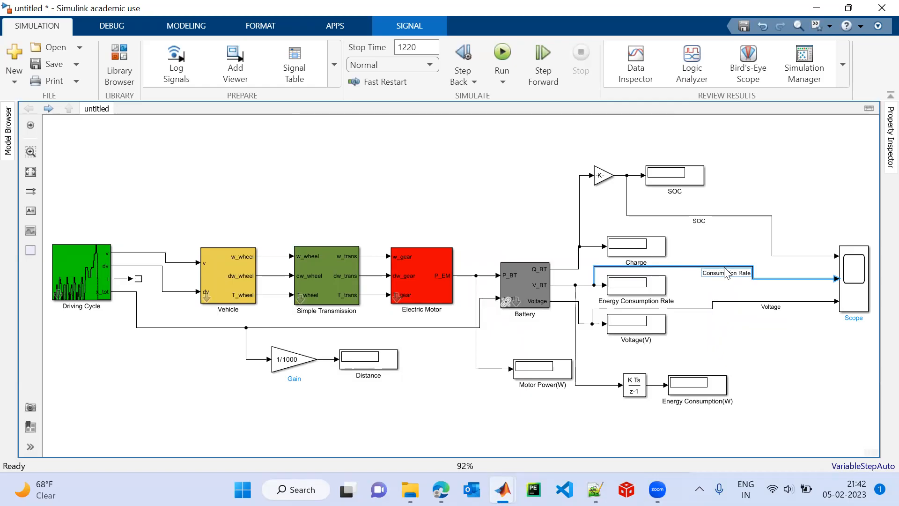
left_click(812, 345)
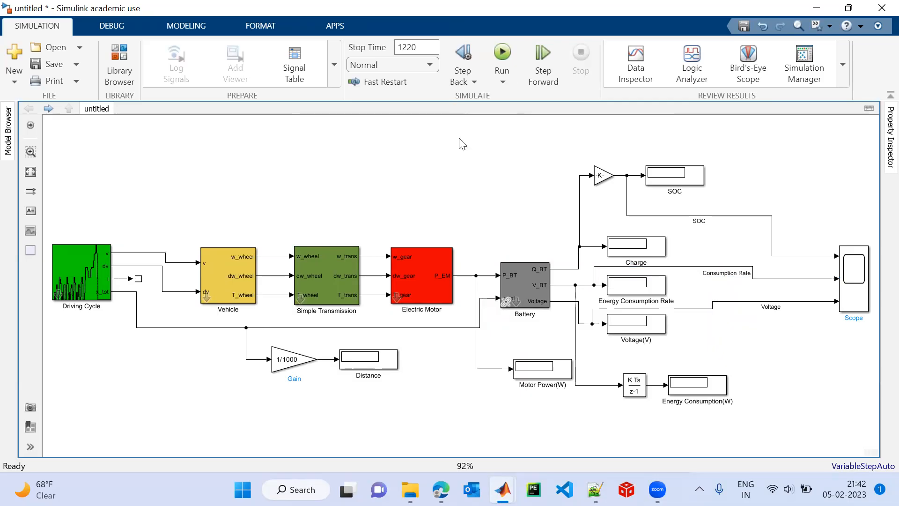
- Run the simulation and check the output units in the Battery block's description
left_click(507, 60)
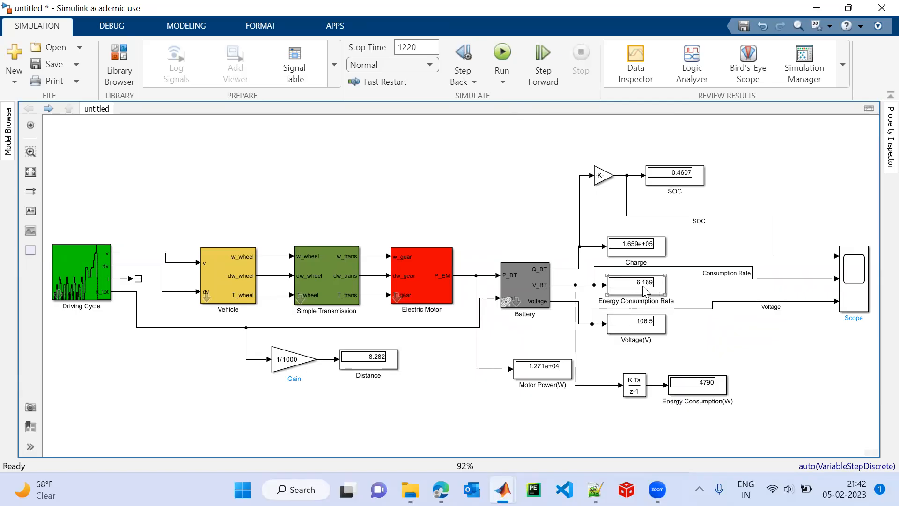
double_click(524, 282)
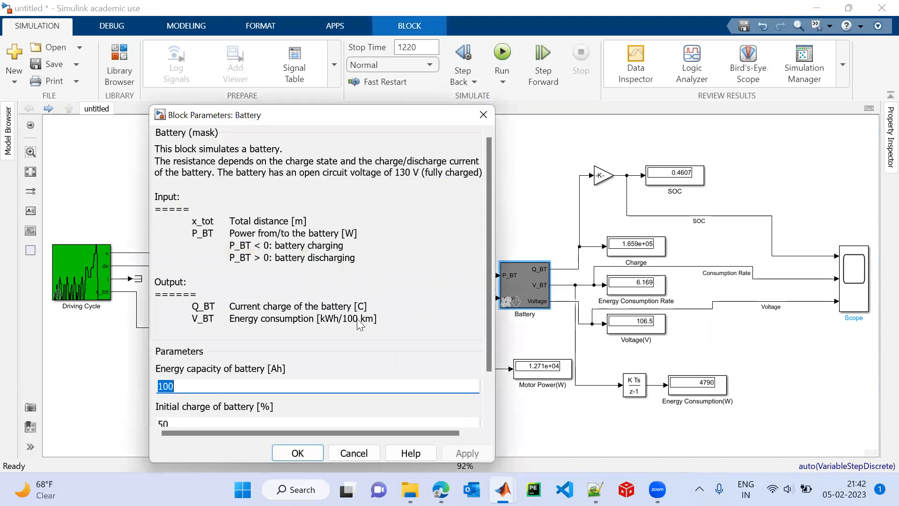
left_click(486, 114)
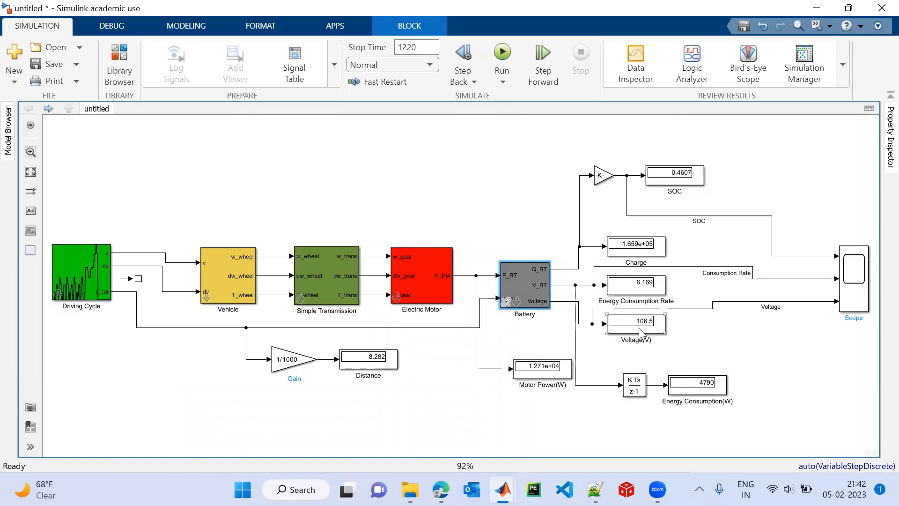
- Open the Scope full-screen, arrange SOC, Consumption Rate and Voltage as three stacked plots, and scale the axes to fit the data
left_click(858, 296)
double_click(858, 296)
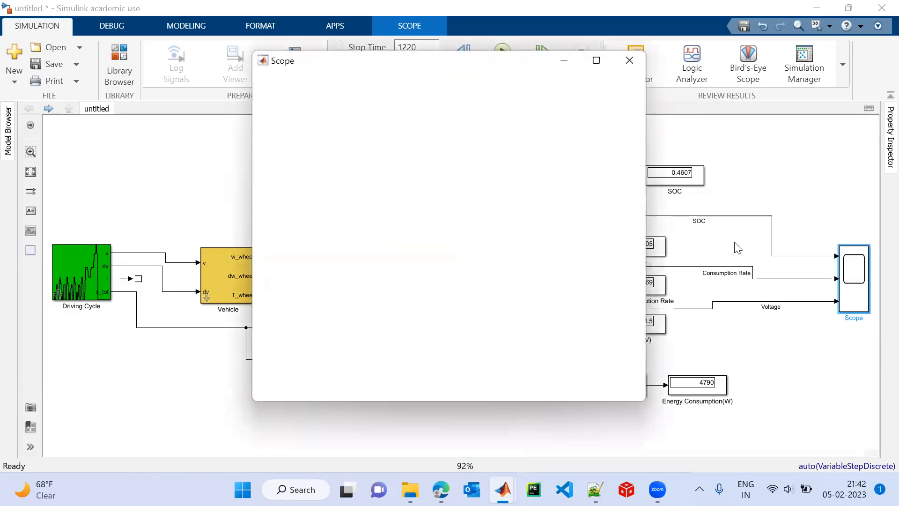
left_click(596, 59)
left_click(60, 22)
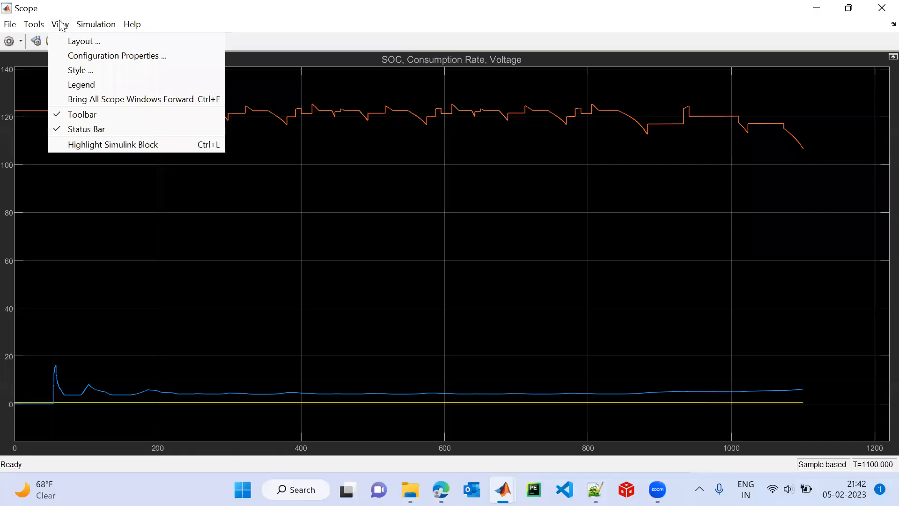
left_click(71, 42)
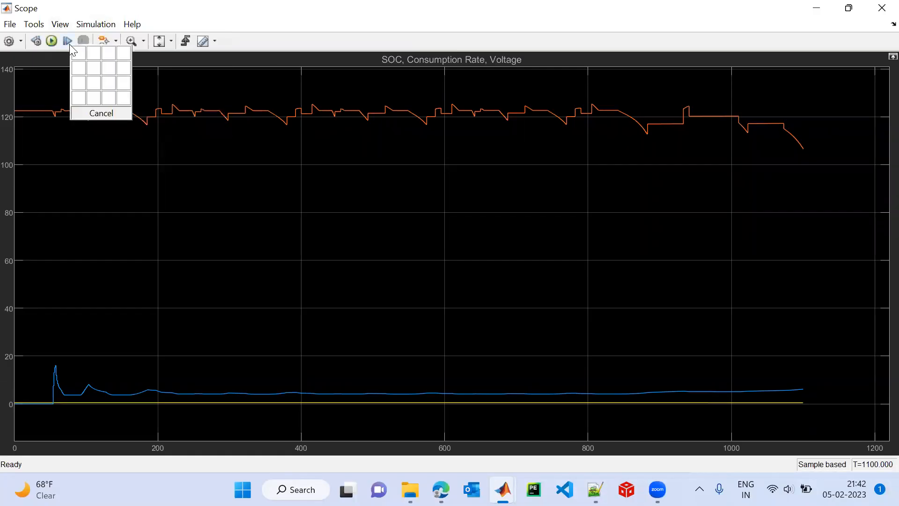
left_click(80, 86)
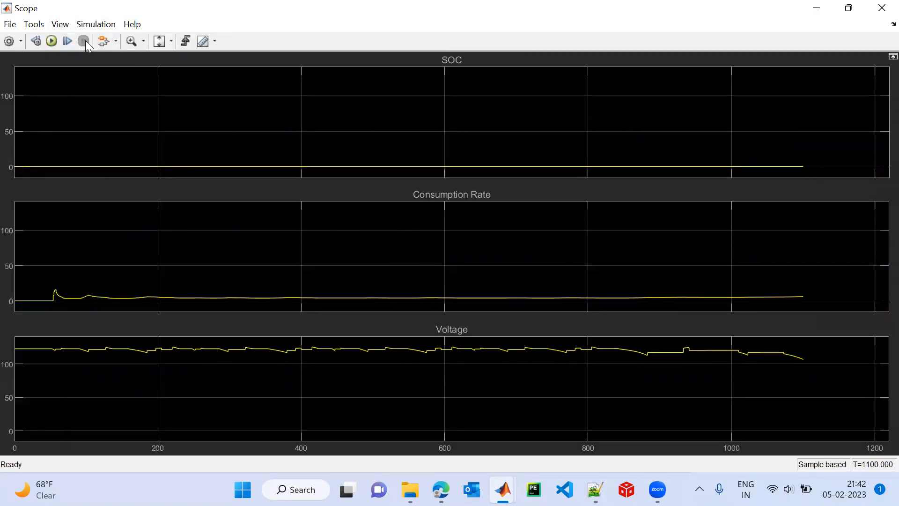
left_click(160, 42)
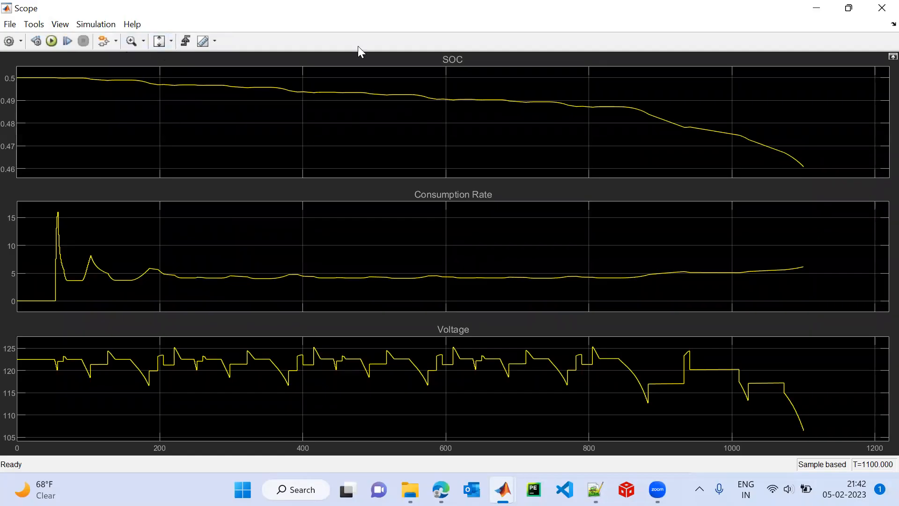
- Show the legends on the three Scope plots and return to the model
left_click(61, 24)
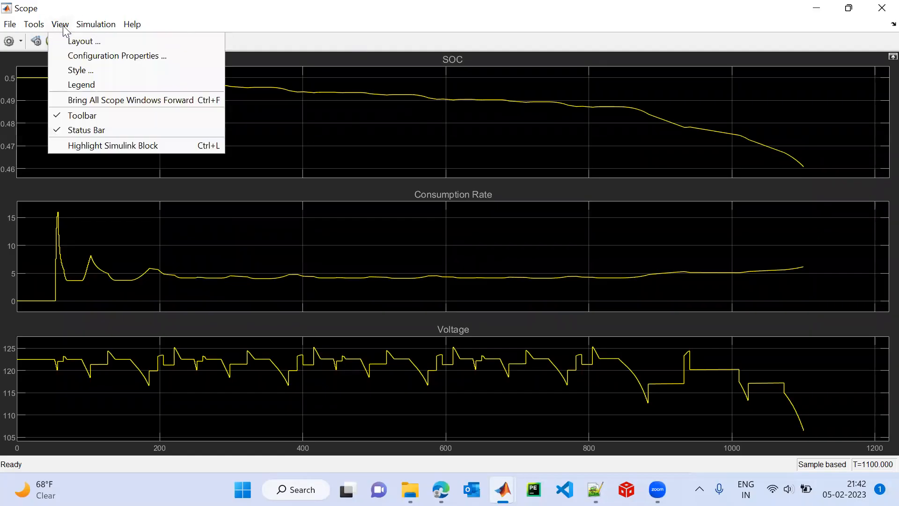
left_click(82, 89)
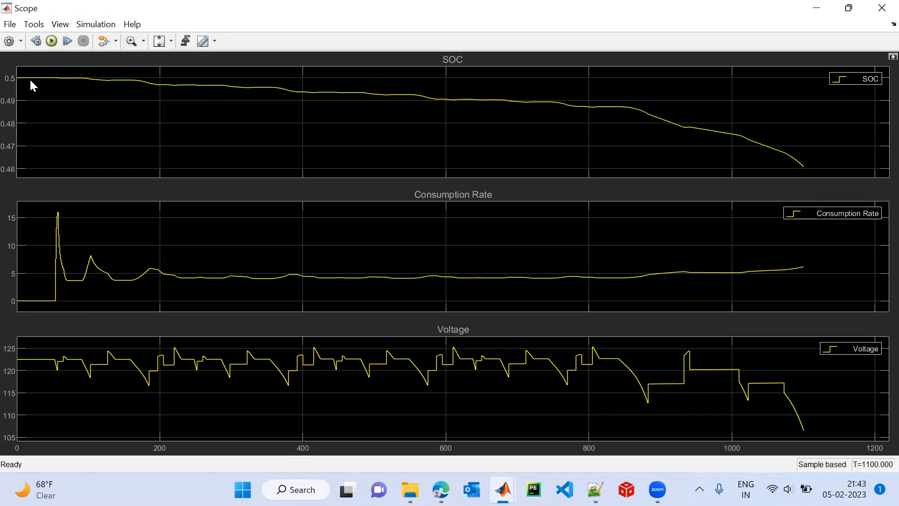
left_click(816, 8)
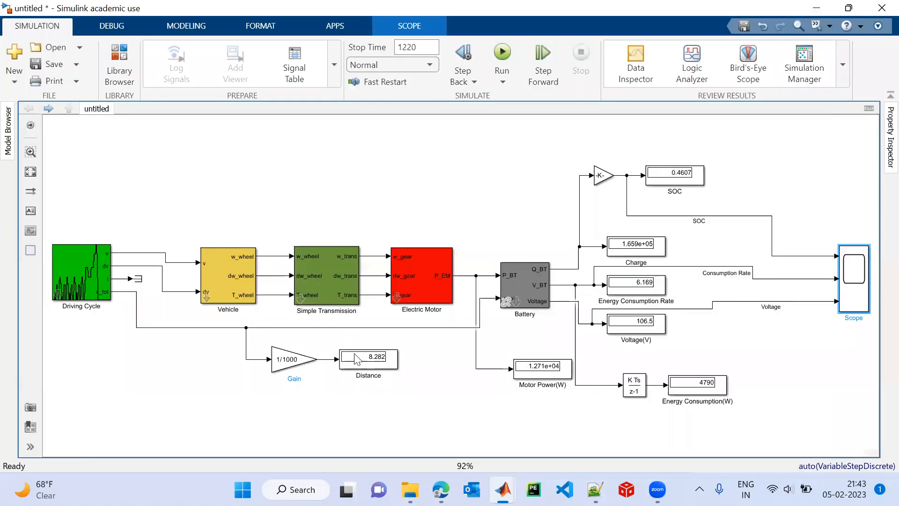
- Rename the Distance display as Distance(Km)
left_click(396, 361)
left_click(383, 376)
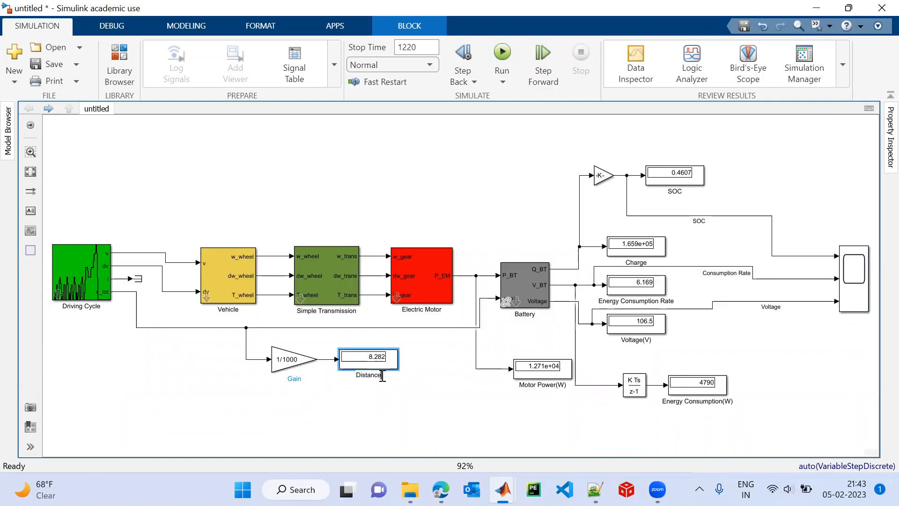
left_click(382, 376)
type("(Km)")
key("Return")
- Examine the SOC, Consumption Rate and Voltage curves in the Scope
left_click(858, 299)
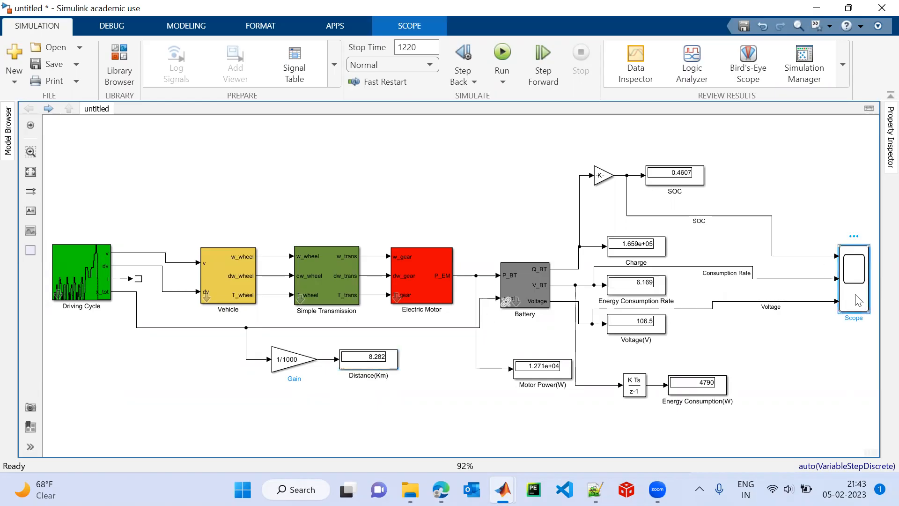
double_click(858, 300)
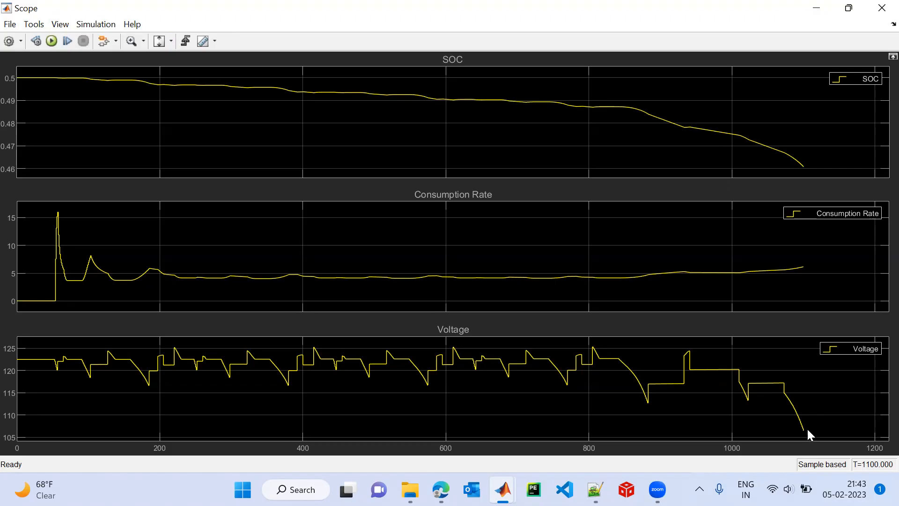
left_click(817, 8)
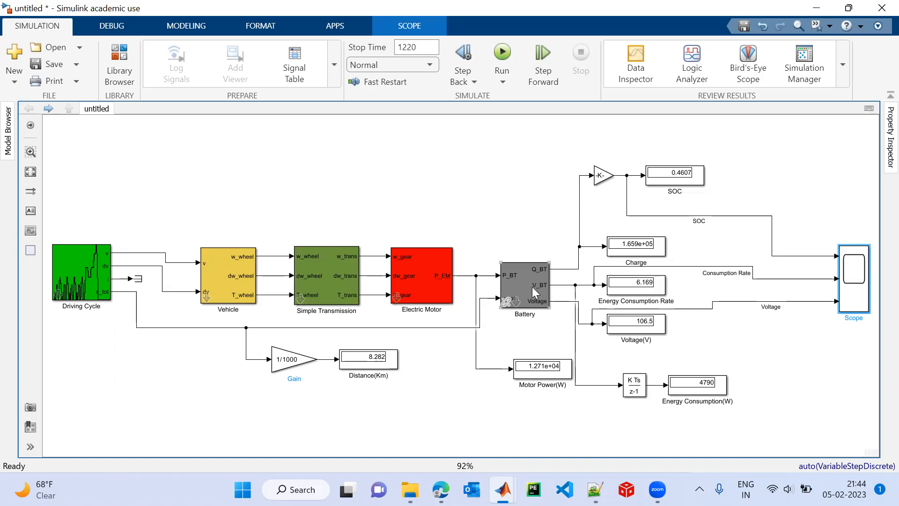
- Shift the Vehicle block slightly toward the Driving Cycle and move the Motor Power(W) branch line away from the Battery's x_tot line
left_click_drag(221, 279, 205, 273)
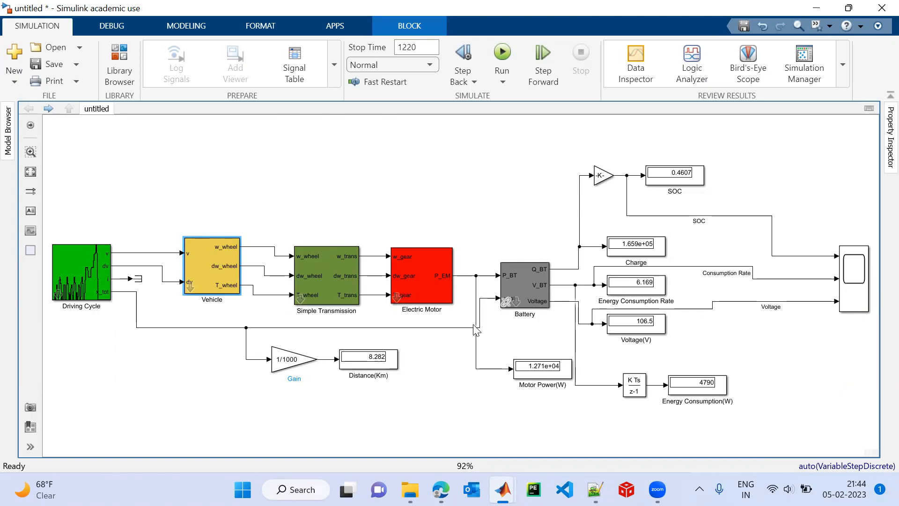
left_click_drag(476, 345, 470, 344)
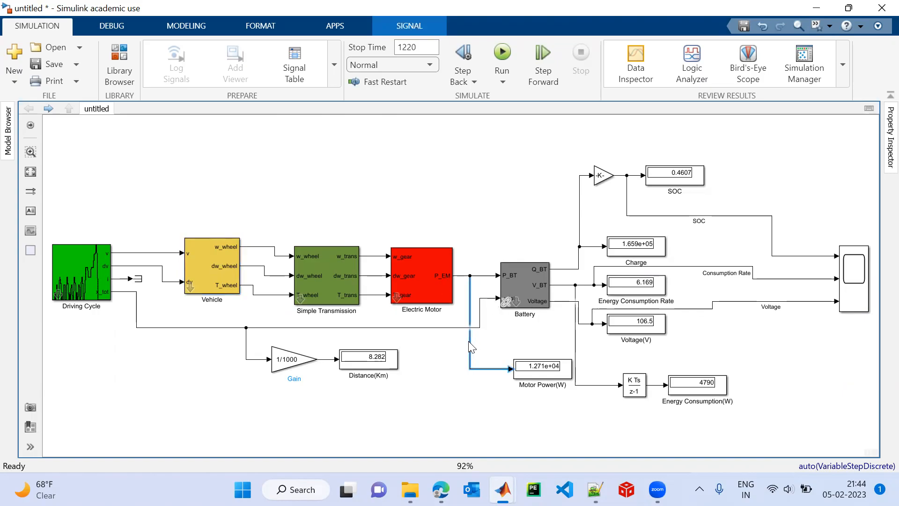
left_click(468, 147)
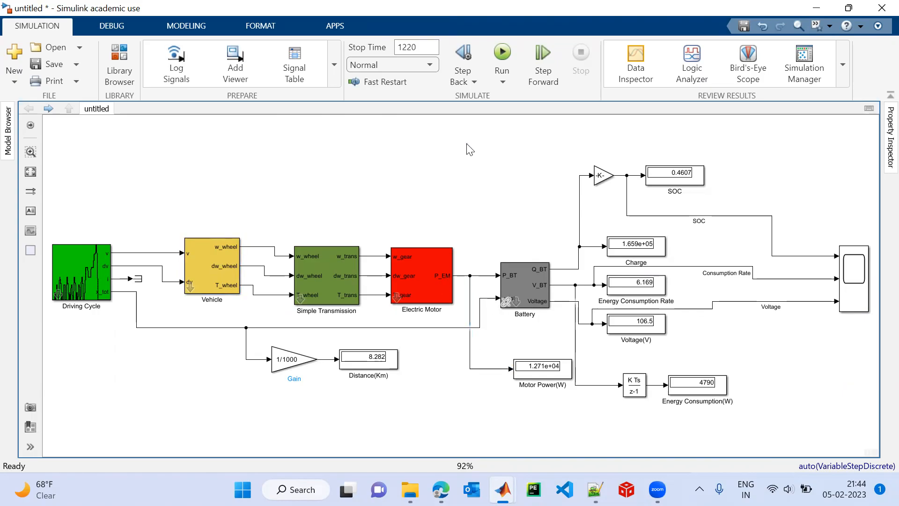
- Enable signal logging on the Electric Motor's P_EM output line
left_click(557, 365)
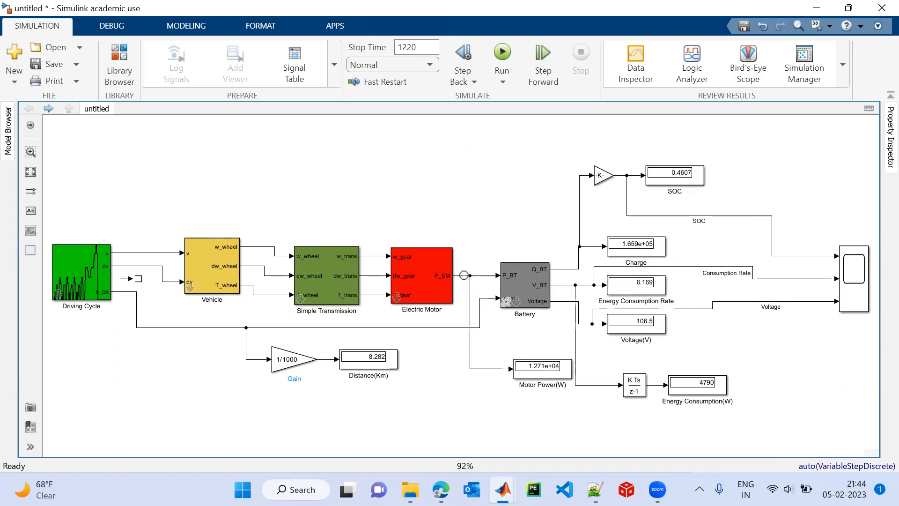
left_click(464, 277)
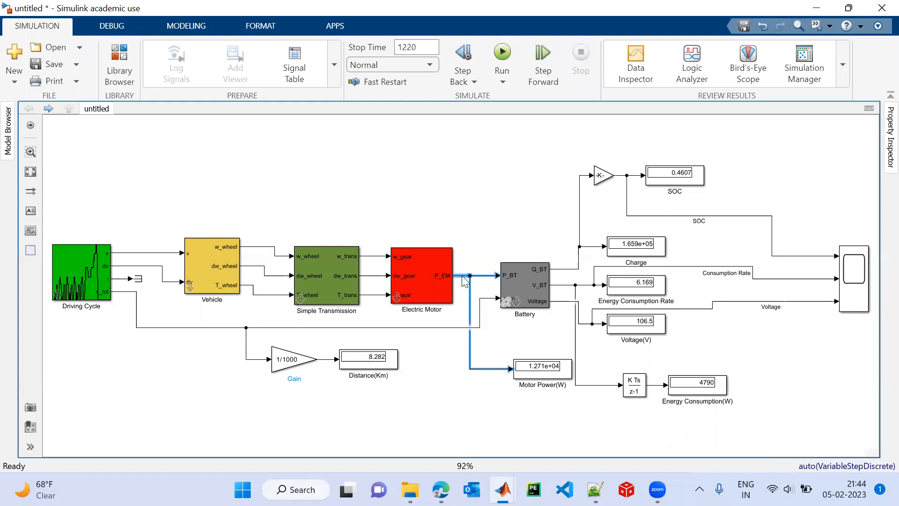
mouse_move(463, 266)
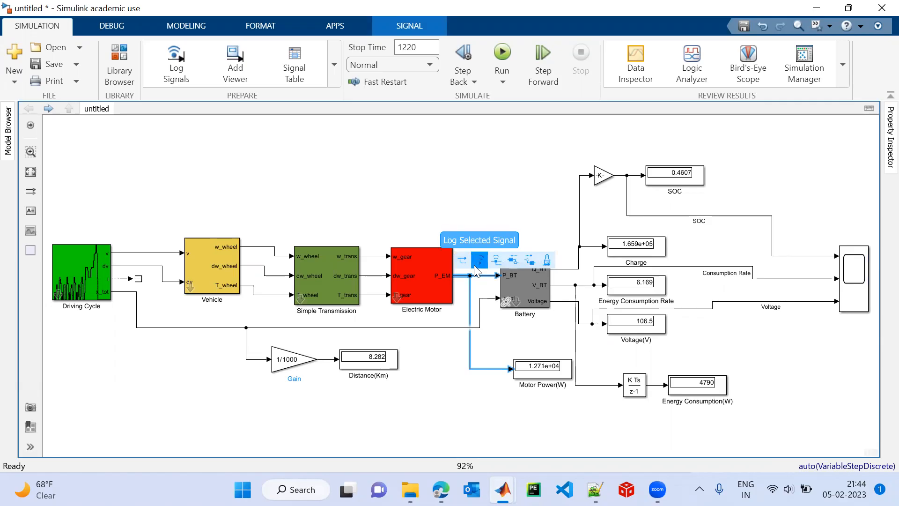
left_click(474, 265)
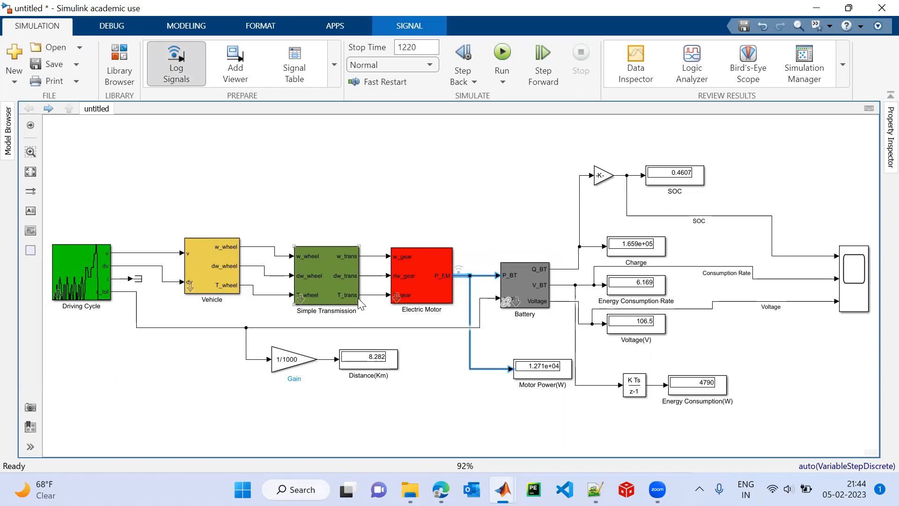
- Log the Total resistances output signal inside the Vehicle subsystem and return to the top-level model
double_click(190, 289)
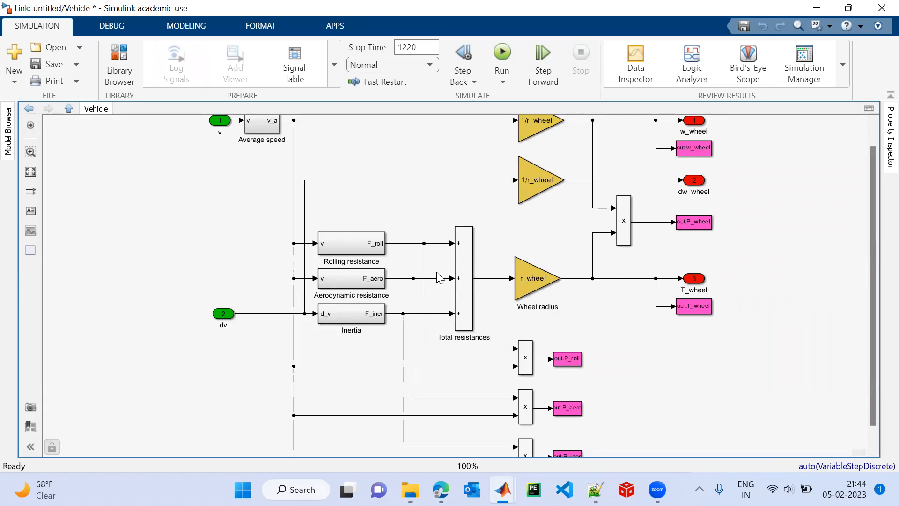
left_click(487, 279)
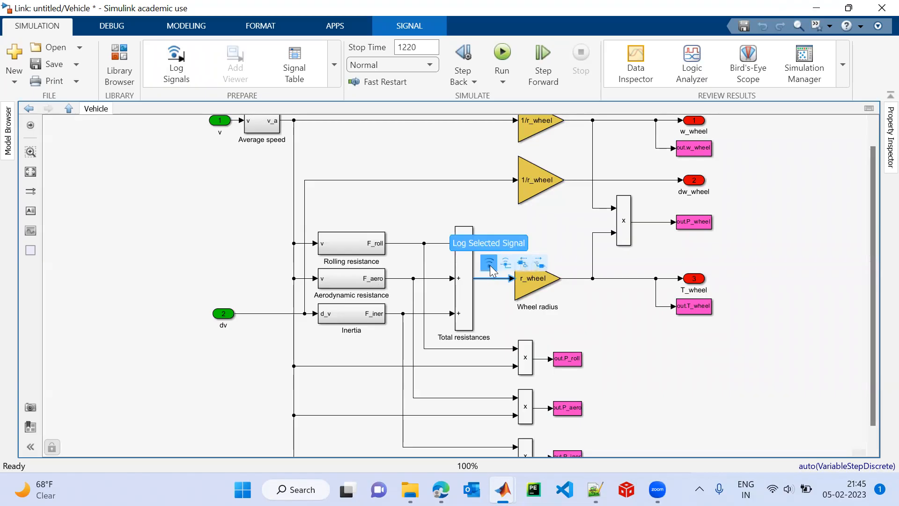
key("ctrl+shift+l")
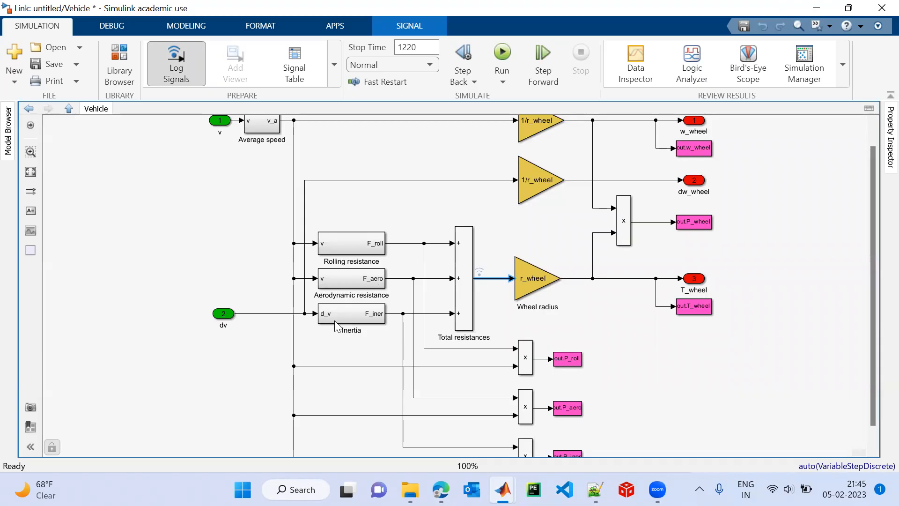
left_click(30, 109)
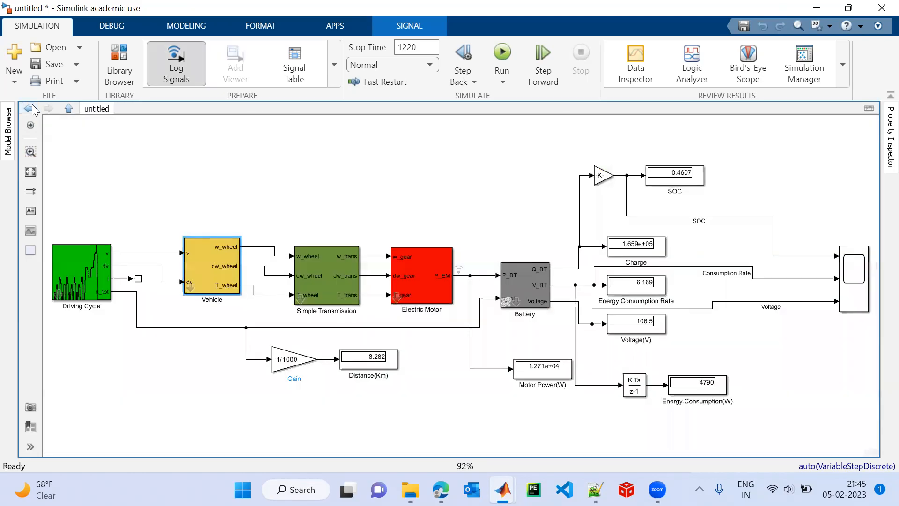
- Log the I_BT output signal of the Battery voltage block inside the Battery subsystem and return to the top-level model
double_click(518, 300)
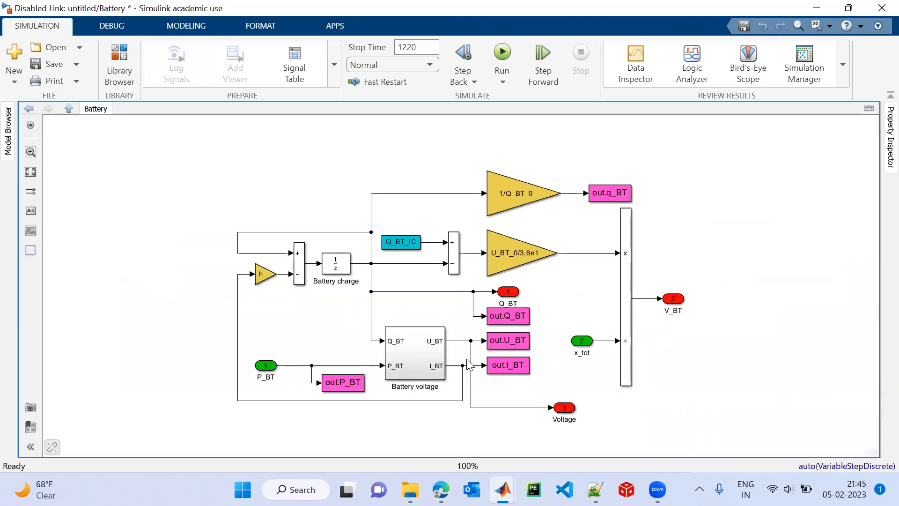
left_click(438, 376)
left_click(460, 372)
left_click(453, 367)
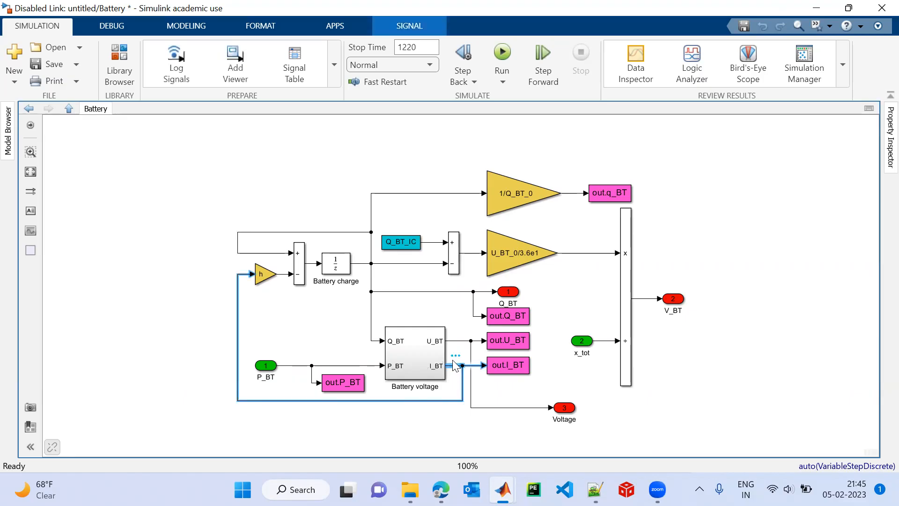
mouse_move(456, 356)
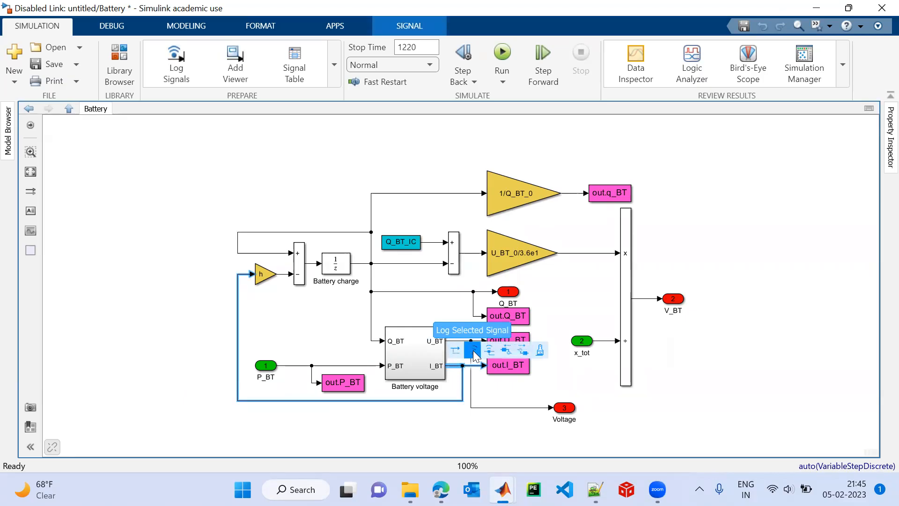
left_click(473, 351)
left_click(31, 110)
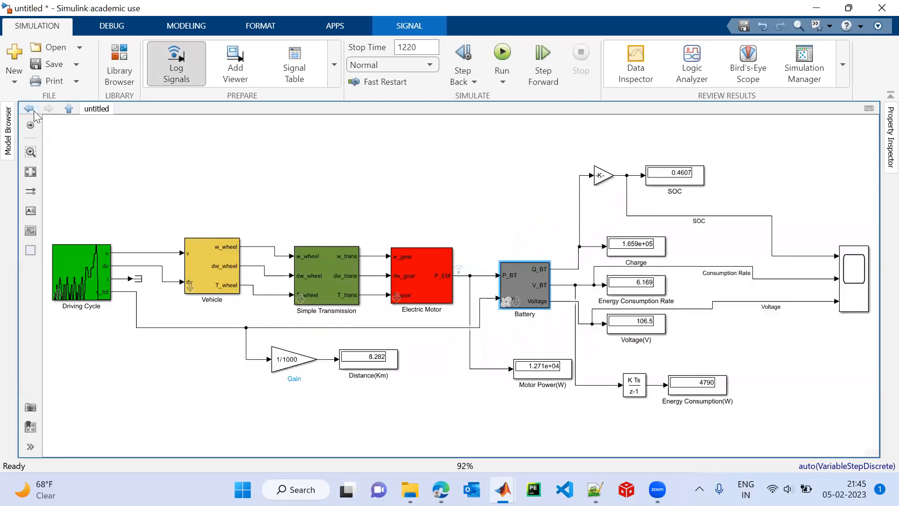
- Run the simulation and plot the logged Total resistances:1 signal in a full-screen Simulation Data Inspector
left_click(503, 53)
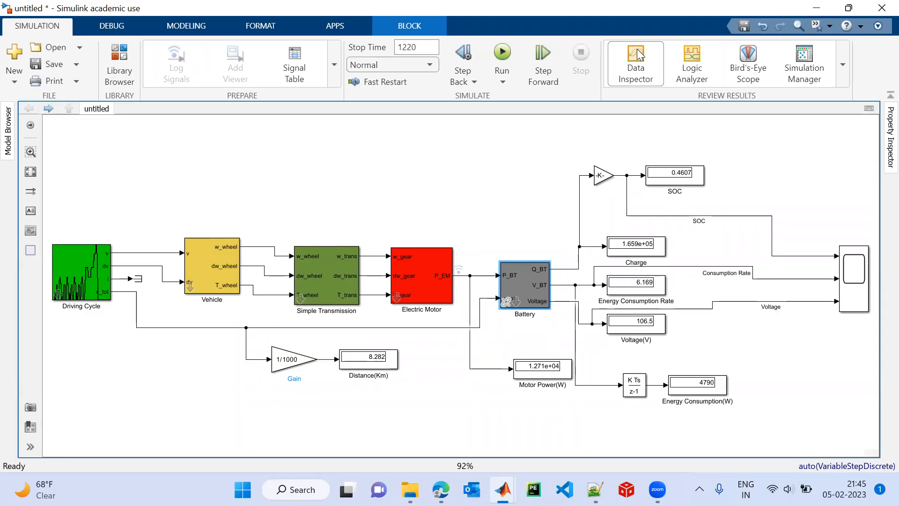
left_click(638, 56)
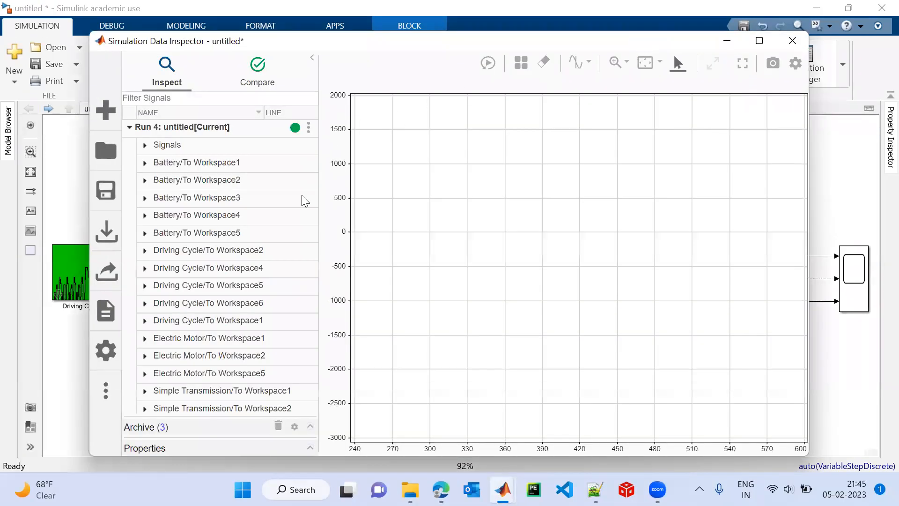
left_click(145, 145)
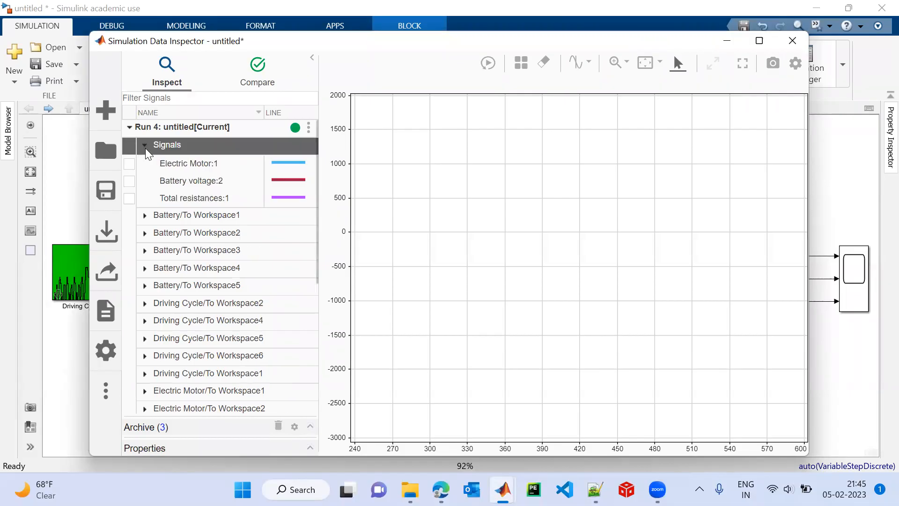
left_click(128, 199)
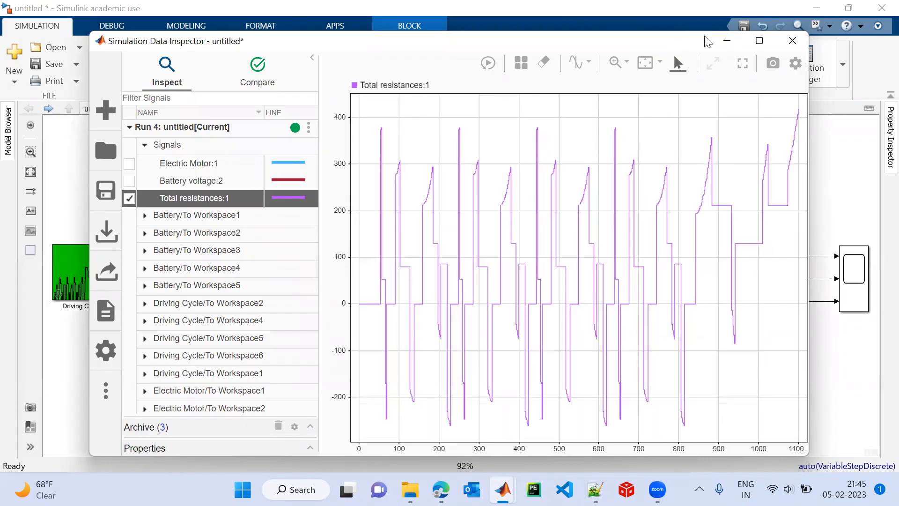
left_click(764, 42)
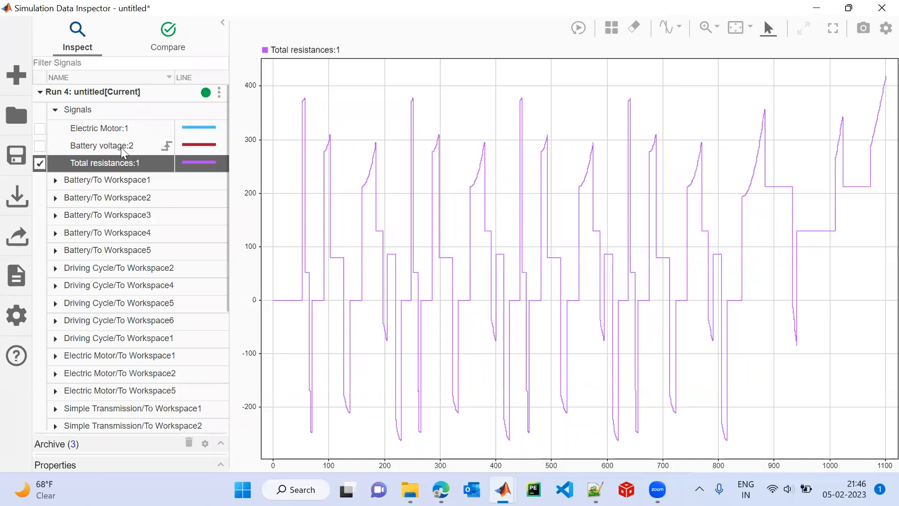
- Return to the model and check the logged I_BT signal line inside the Battery subsystem
mouse_move(504, 490)
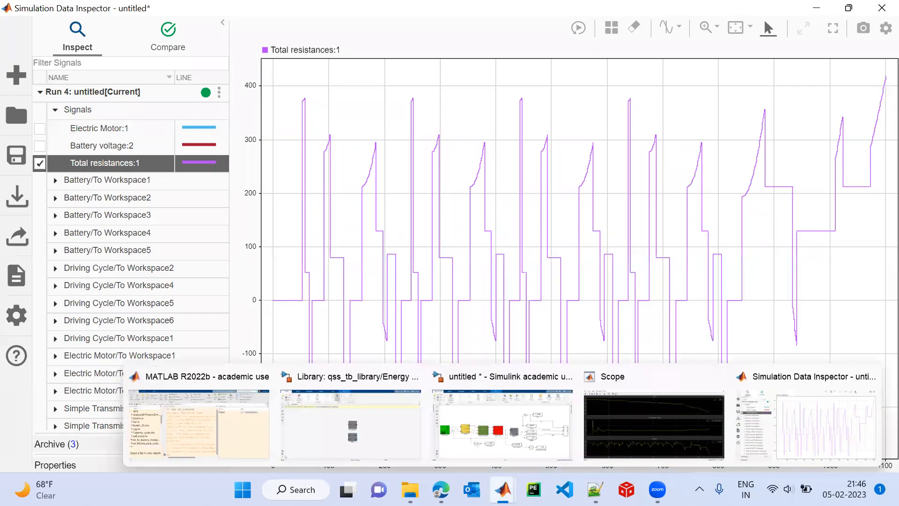
left_click(543, 440)
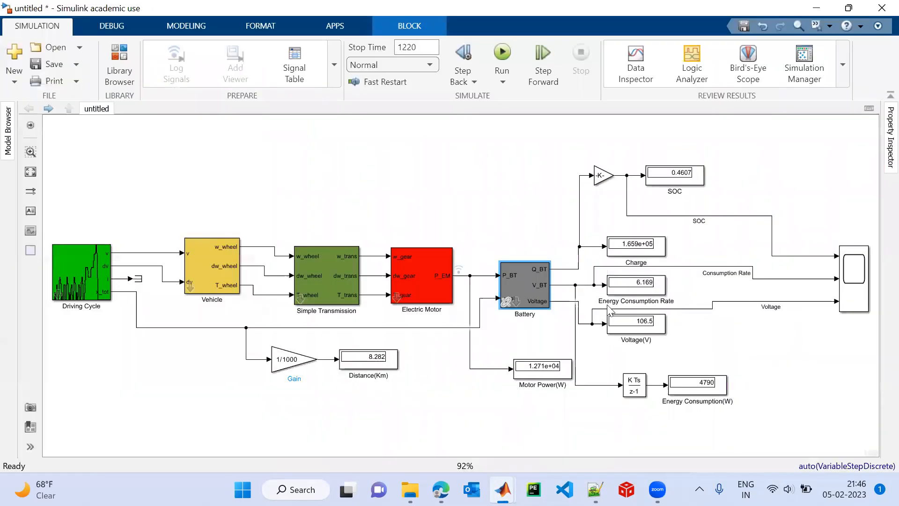
double_click(518, 301)
left_click(395, 401)
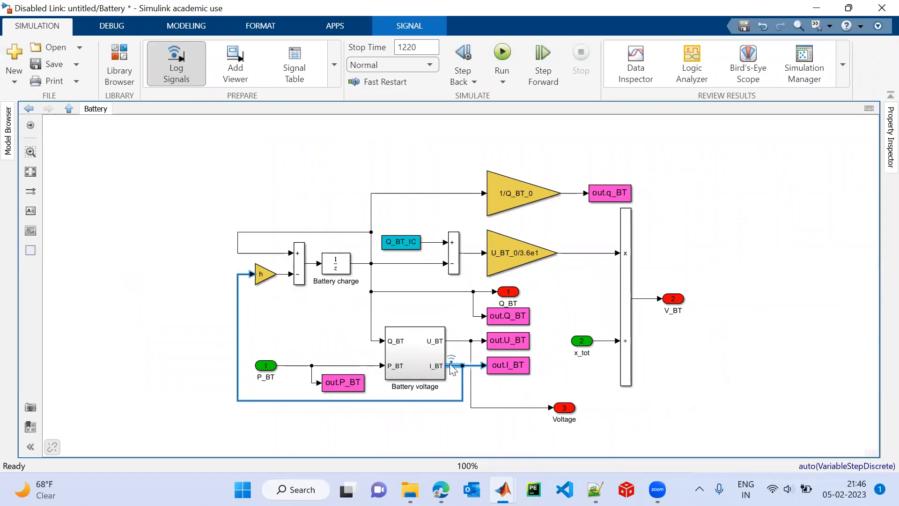
- Plot Battery voltage:2 and Electric Motor:1 together with Total resistances:1 in the Simulation Data Inspector and examine the curves up close
mouse_move(503, 489)
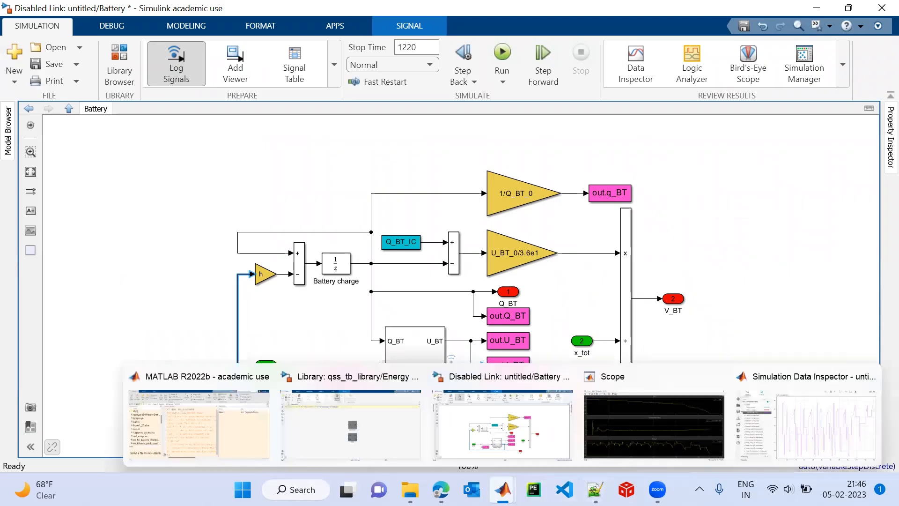
left_click(737, 440)
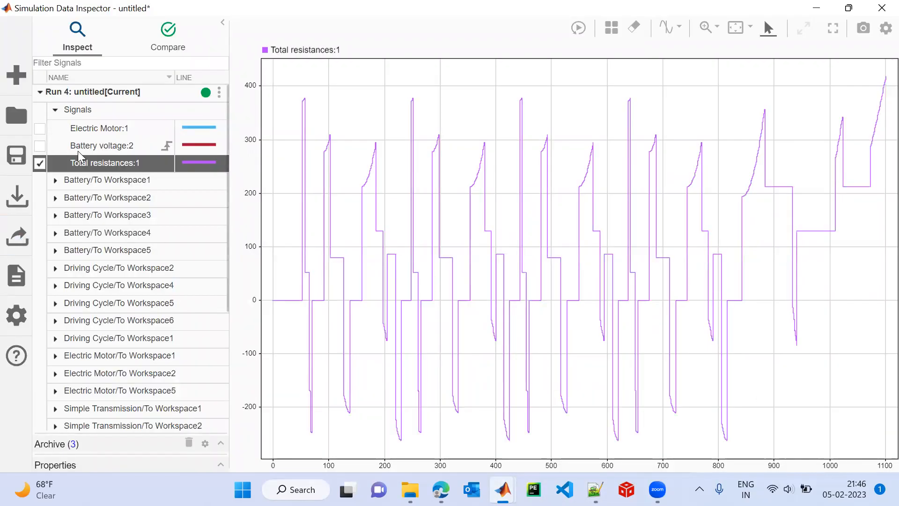
left_click(40, 146)
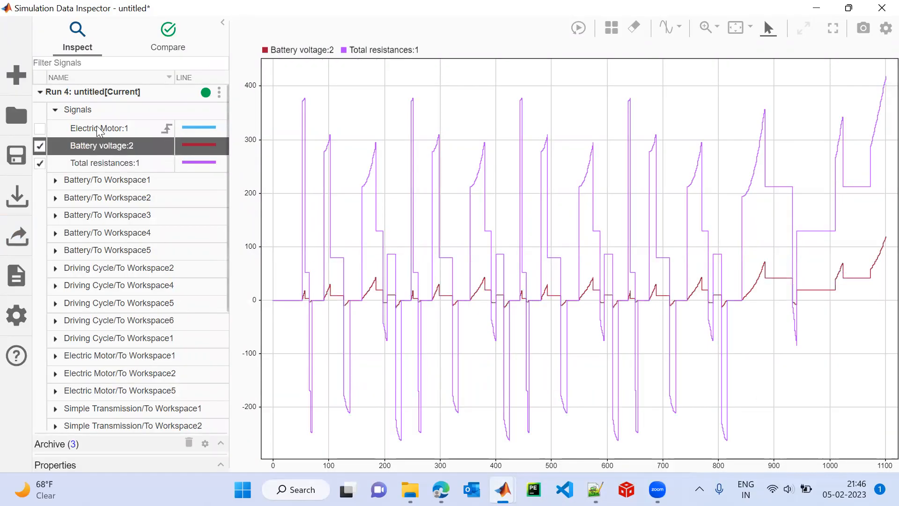
left_click(41, 129)
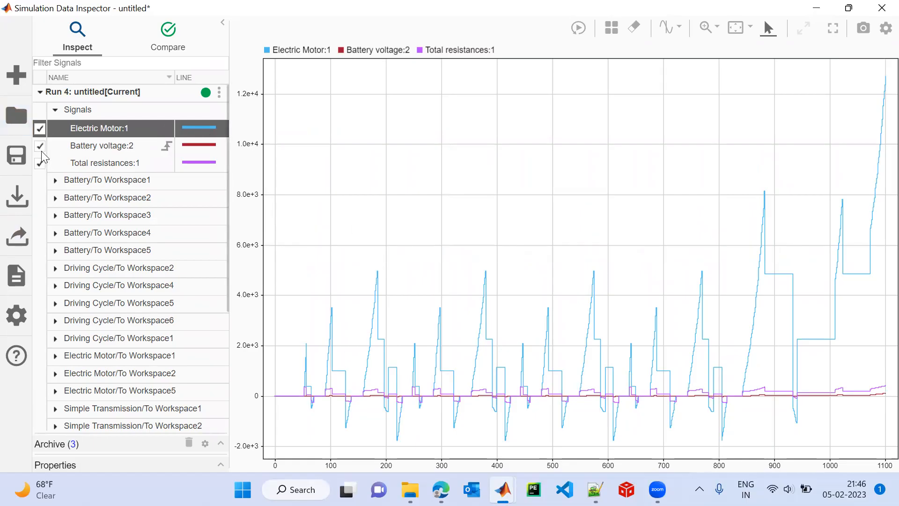
scroll(465, 397, "up", 1)
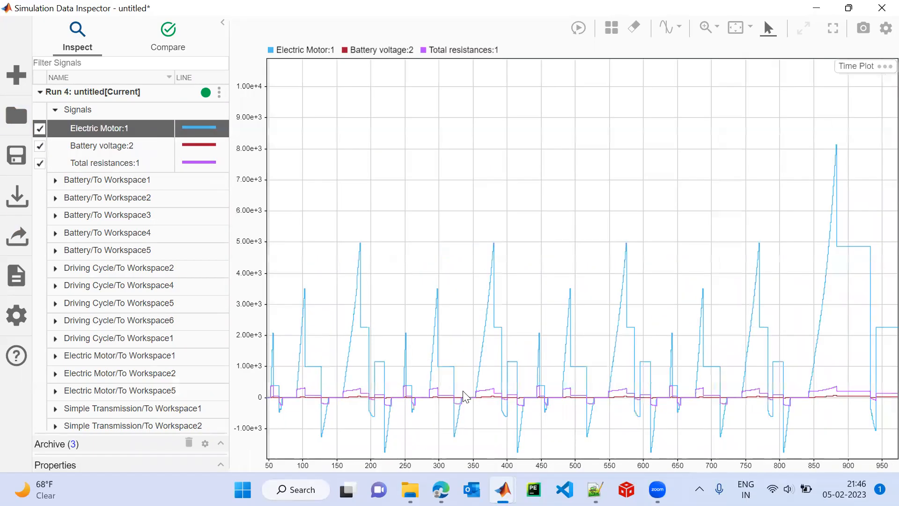
scroll(465, 397, "up", 2)
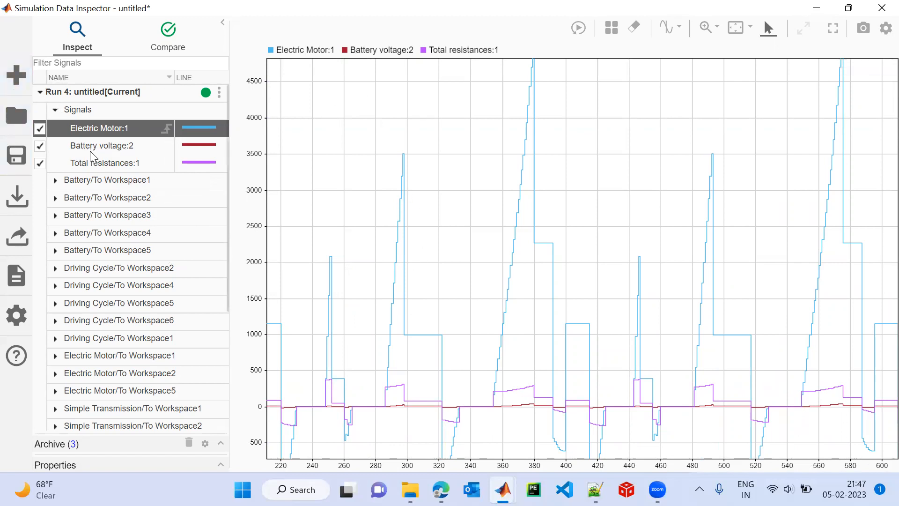
- Remove Electric Motor:1, Battery voltage:2 and Total resistances:1 from the plot and close the Simulation Data Inspector
left_click(40, 129)
left_click(39, 146)
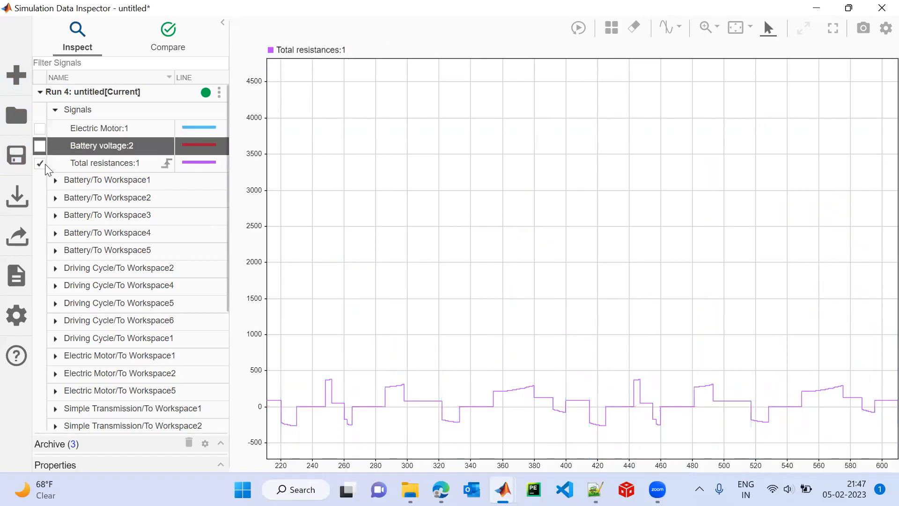
left_click(39, 163)
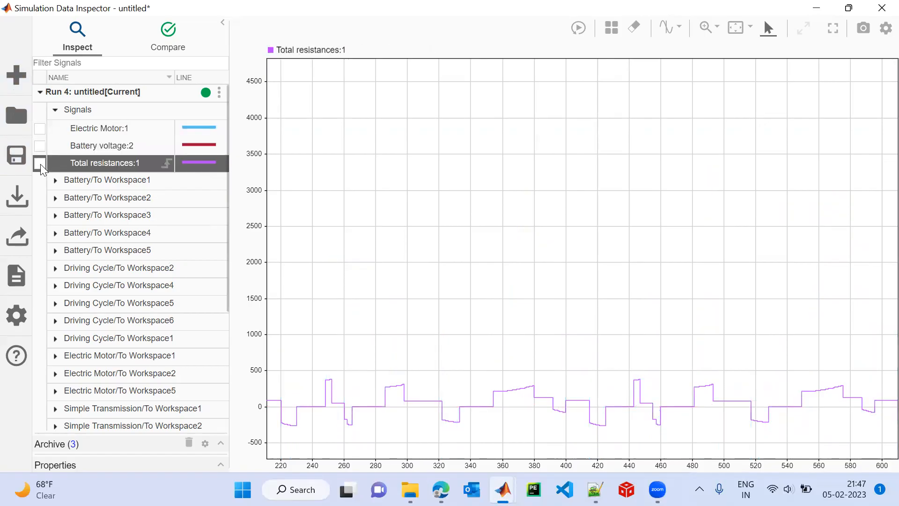
left_click(879, 10)
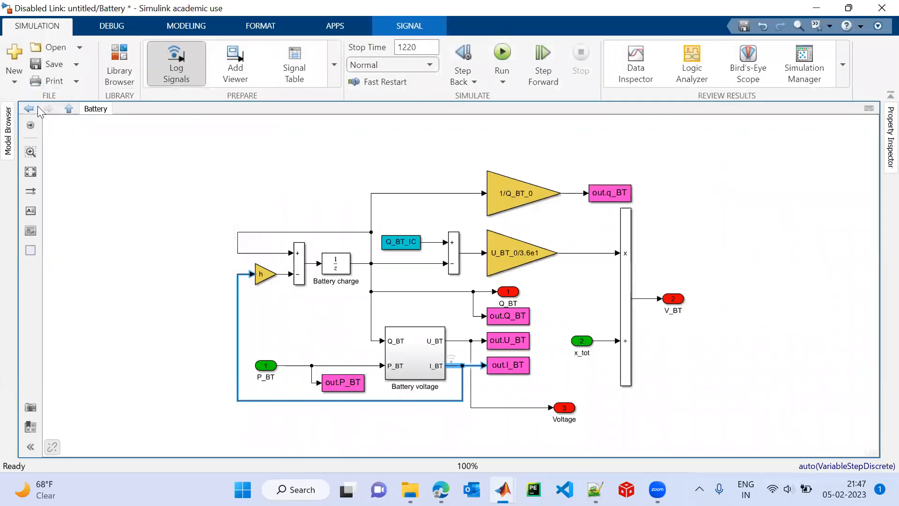
- Shift the Driving Cycle block slightly in the top-level model and rerun the simulation
left_click(37, 106)
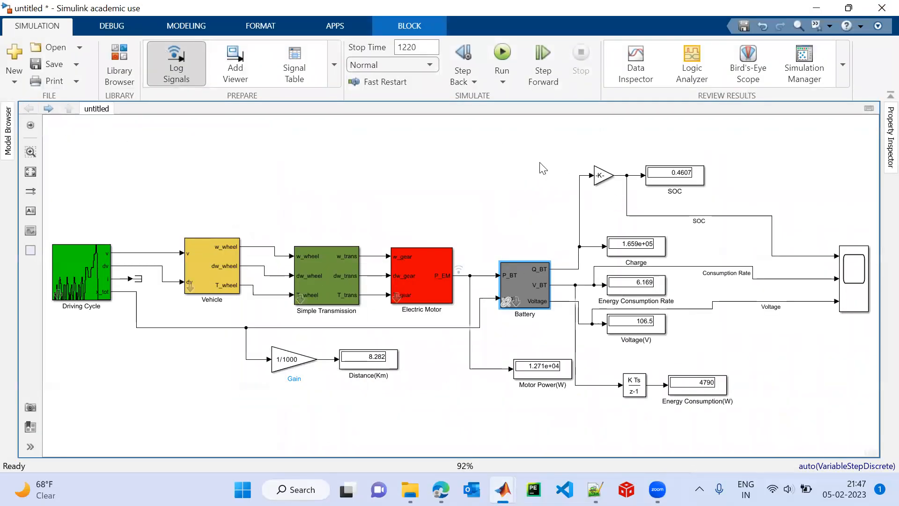
left_click_drag(83, 270, 90, 267)
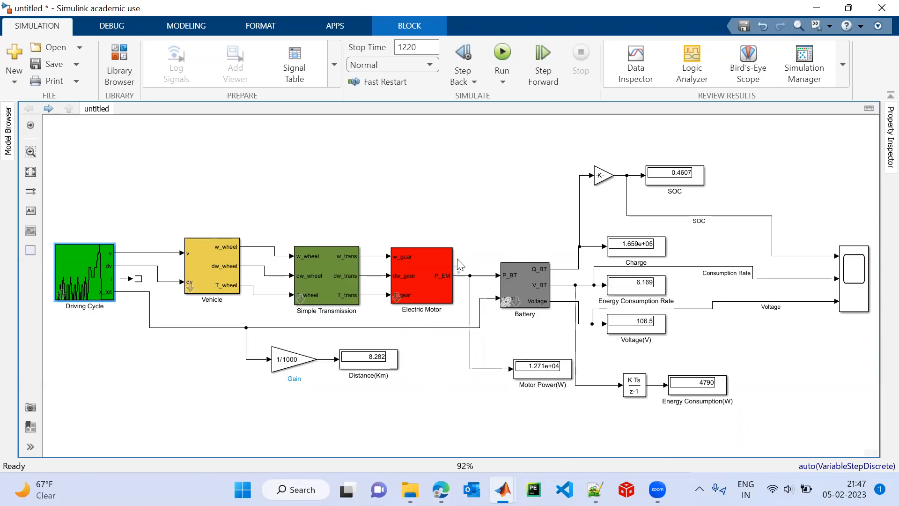
left_click(509, 58)
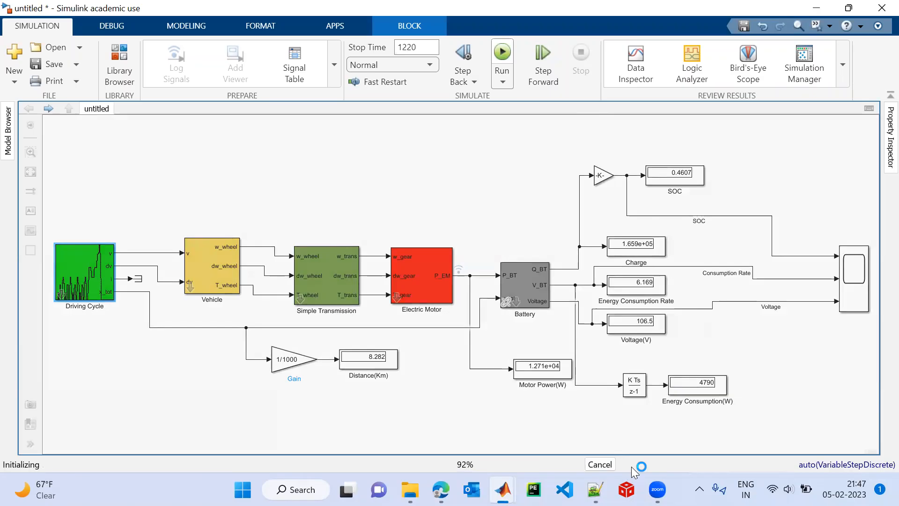